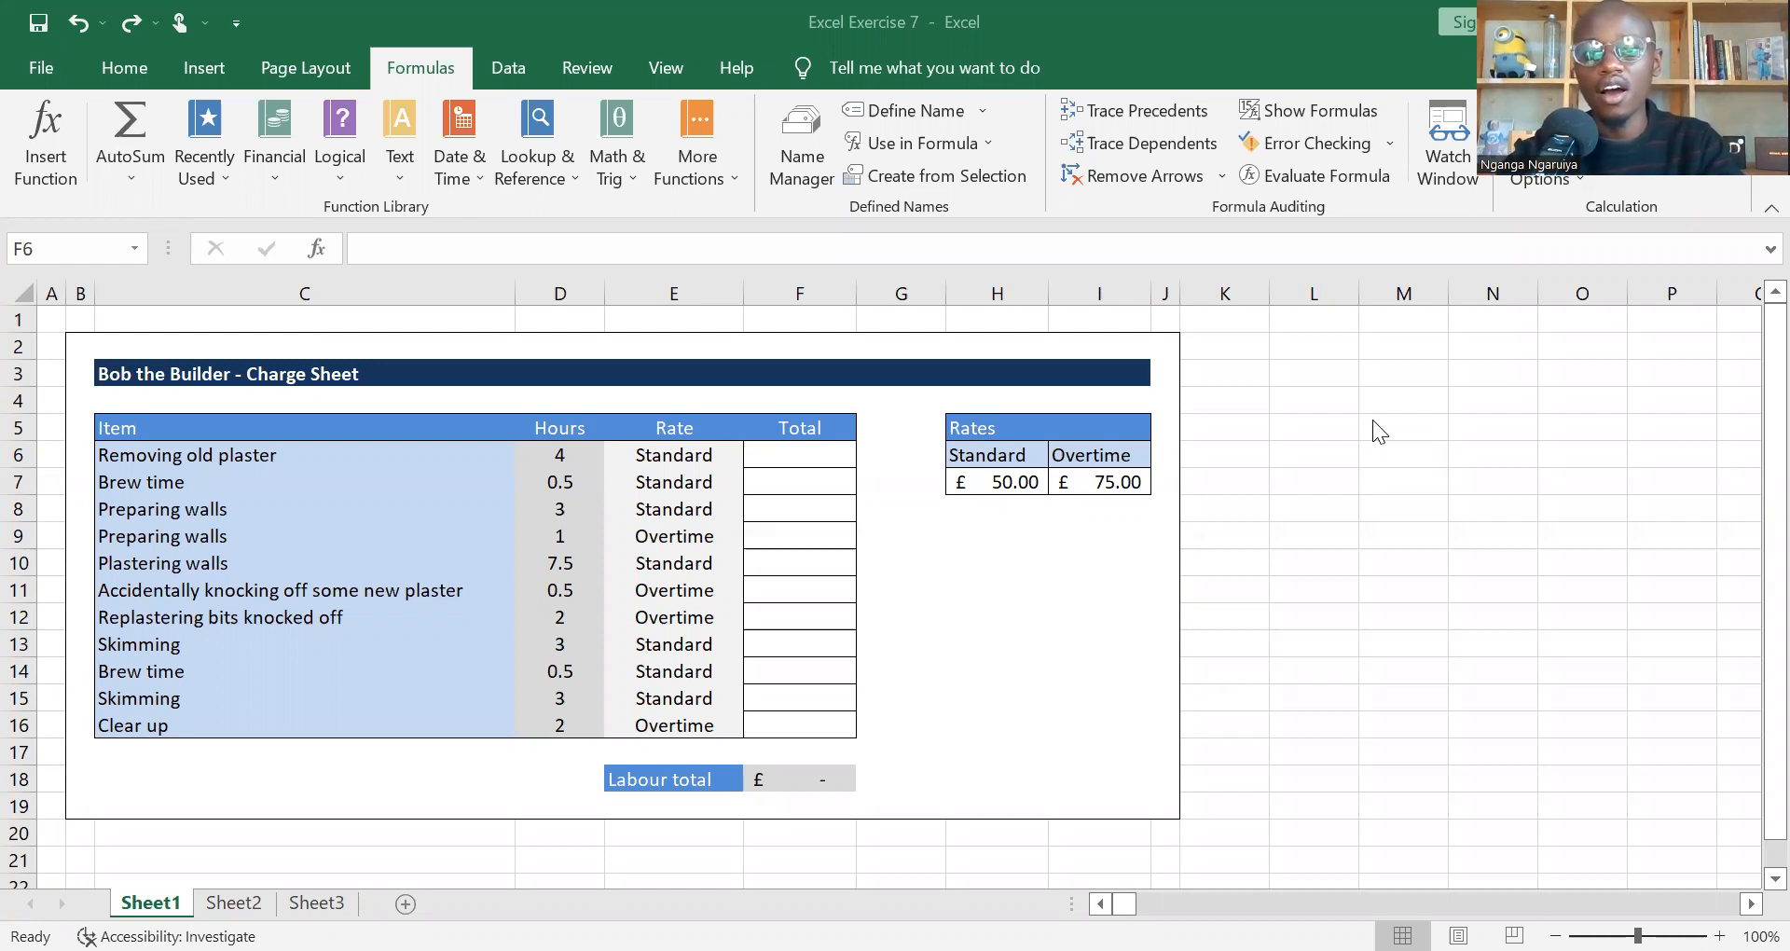
Step: Examine the Rate and Hours of the first charge sheet item and the standard rate in H7 that its total depends on
click(811, 448)
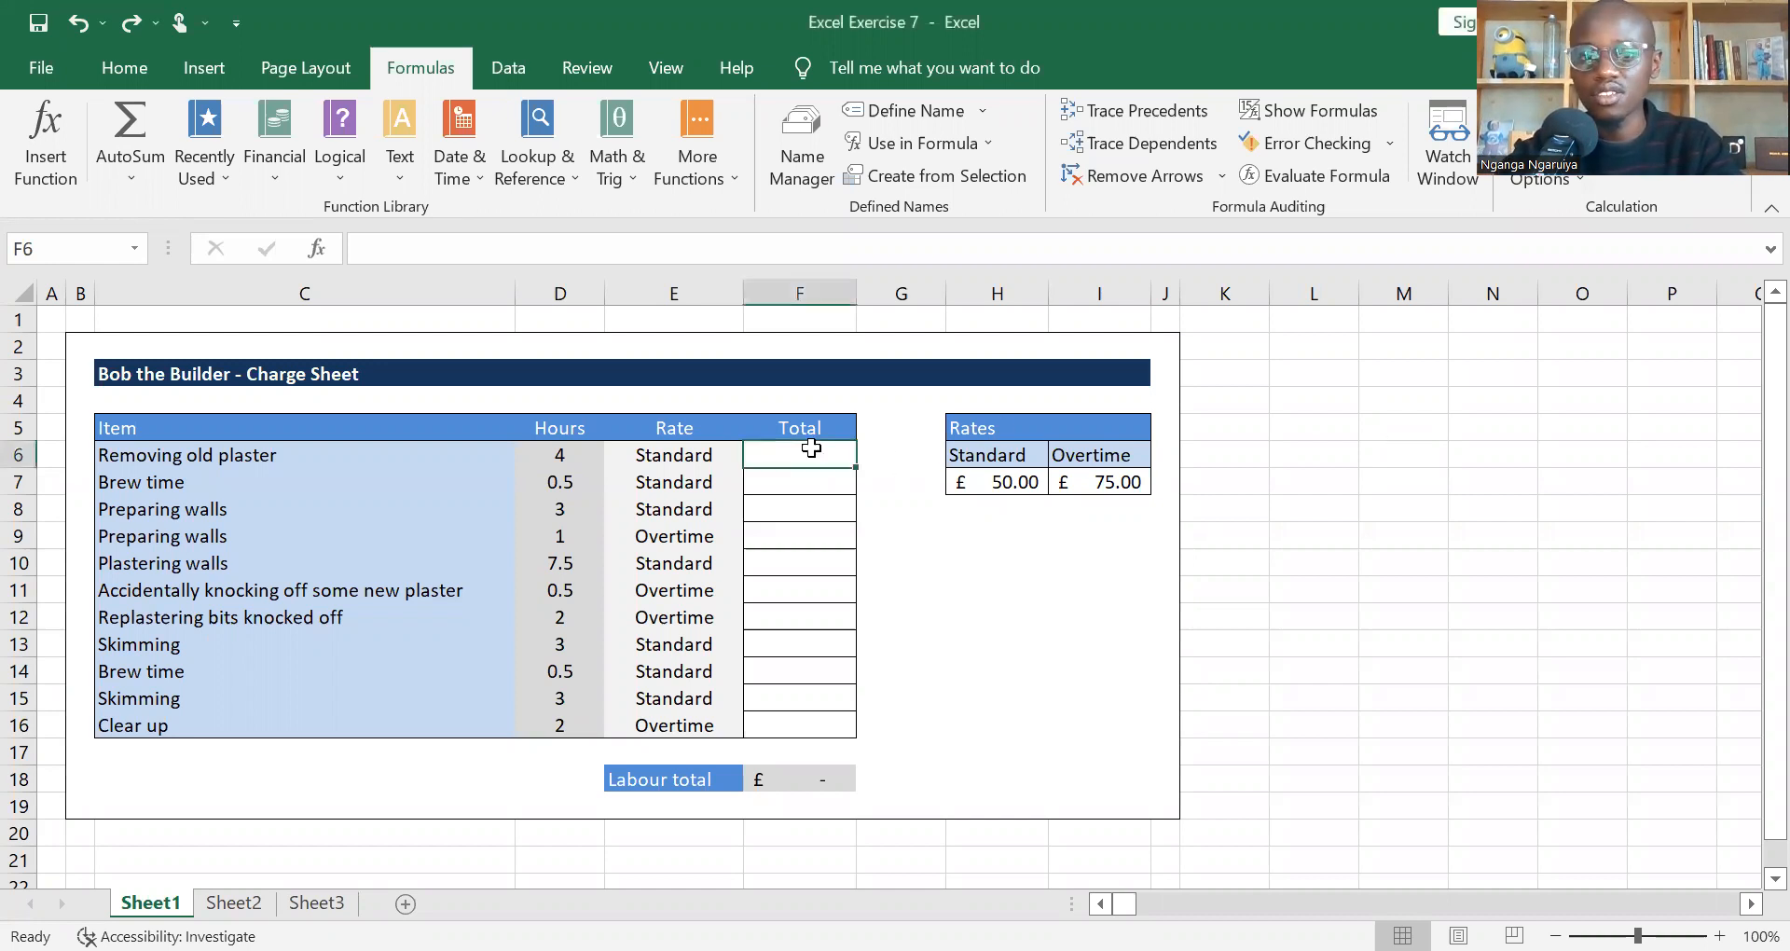
key(Left)
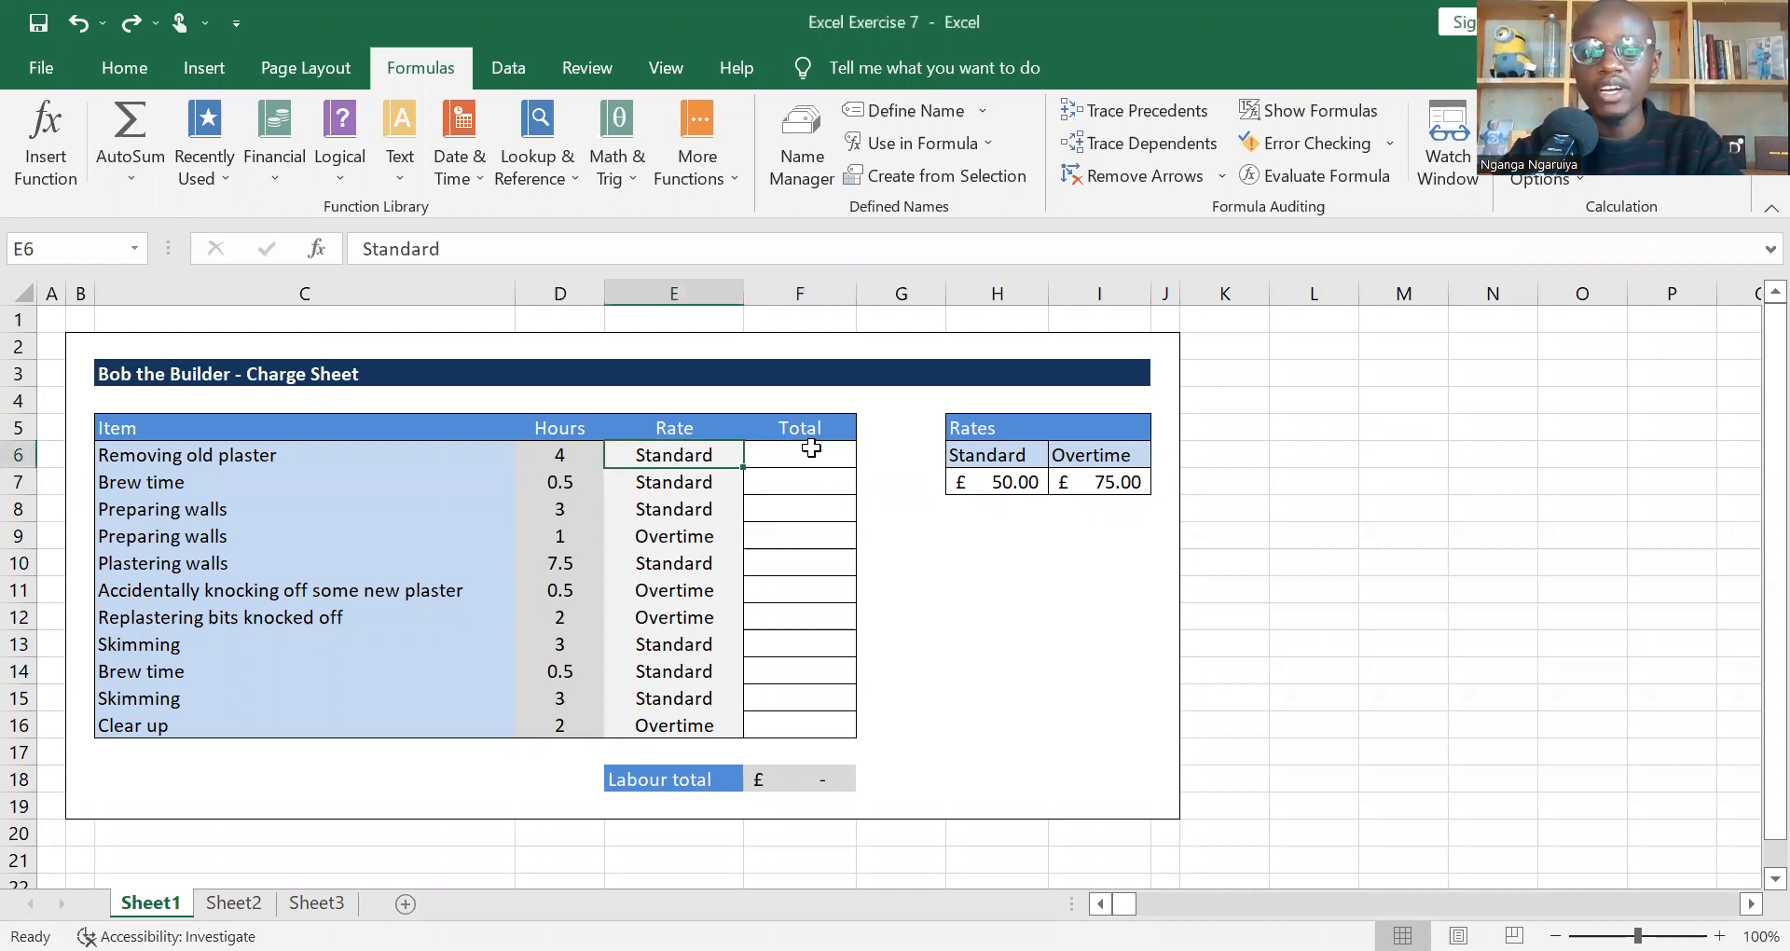
key(Right)
key(Right)
key(Right)
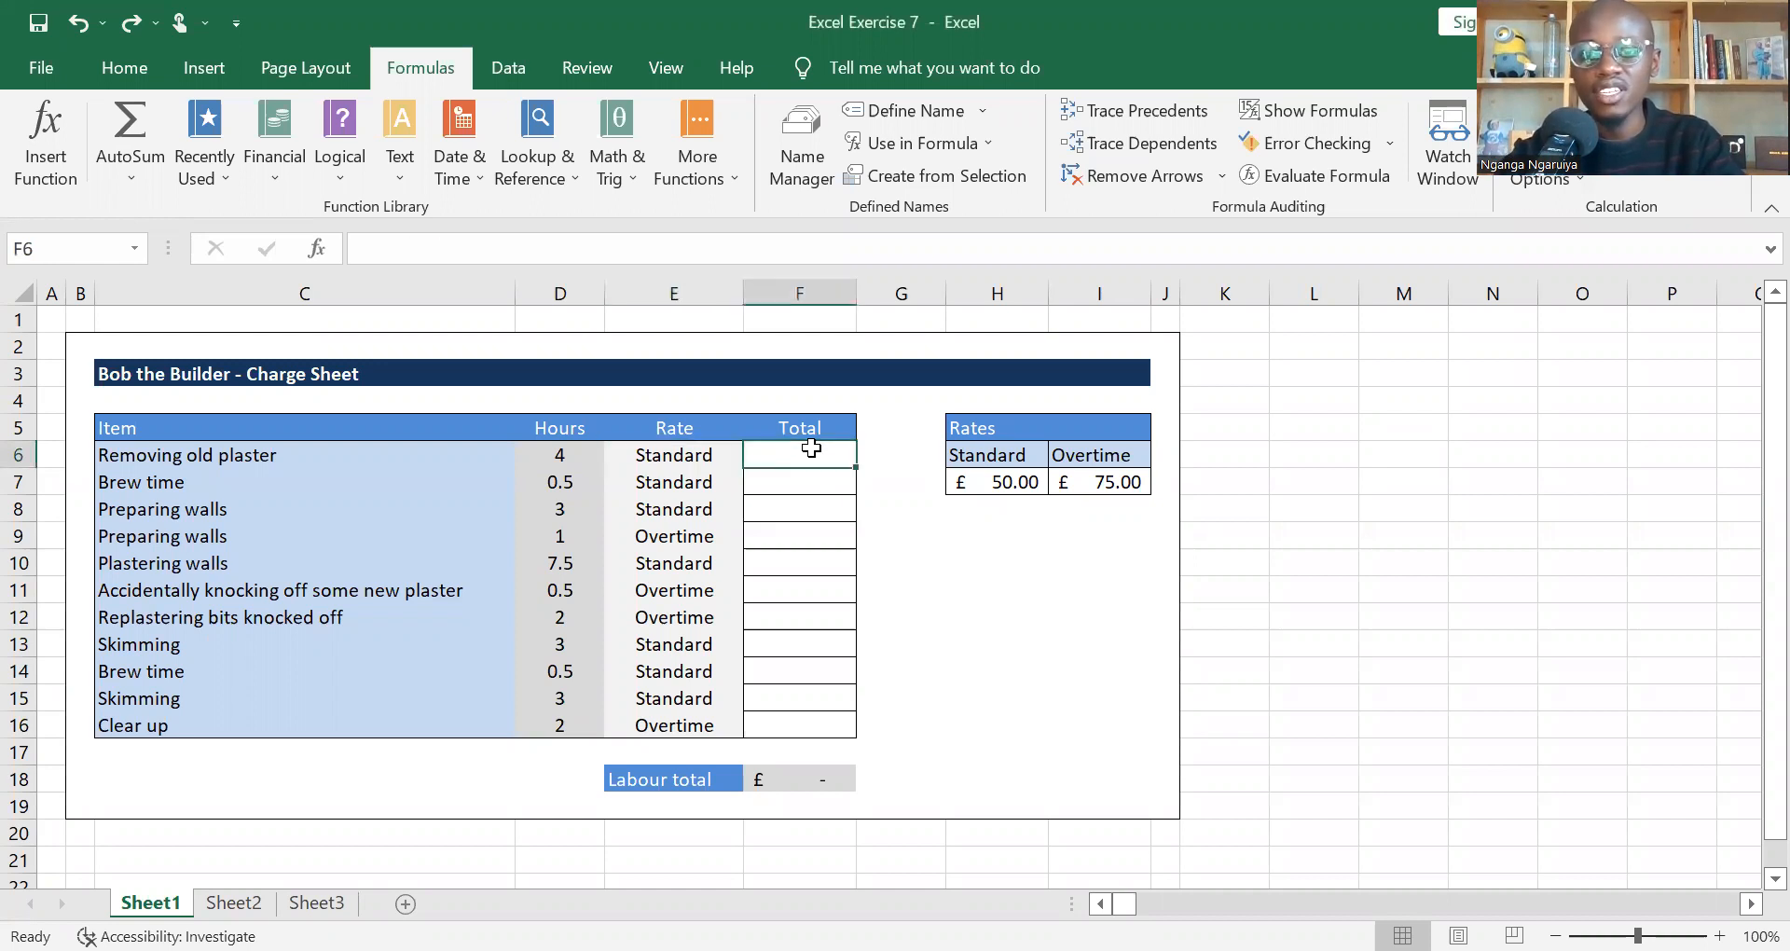
key(Down)
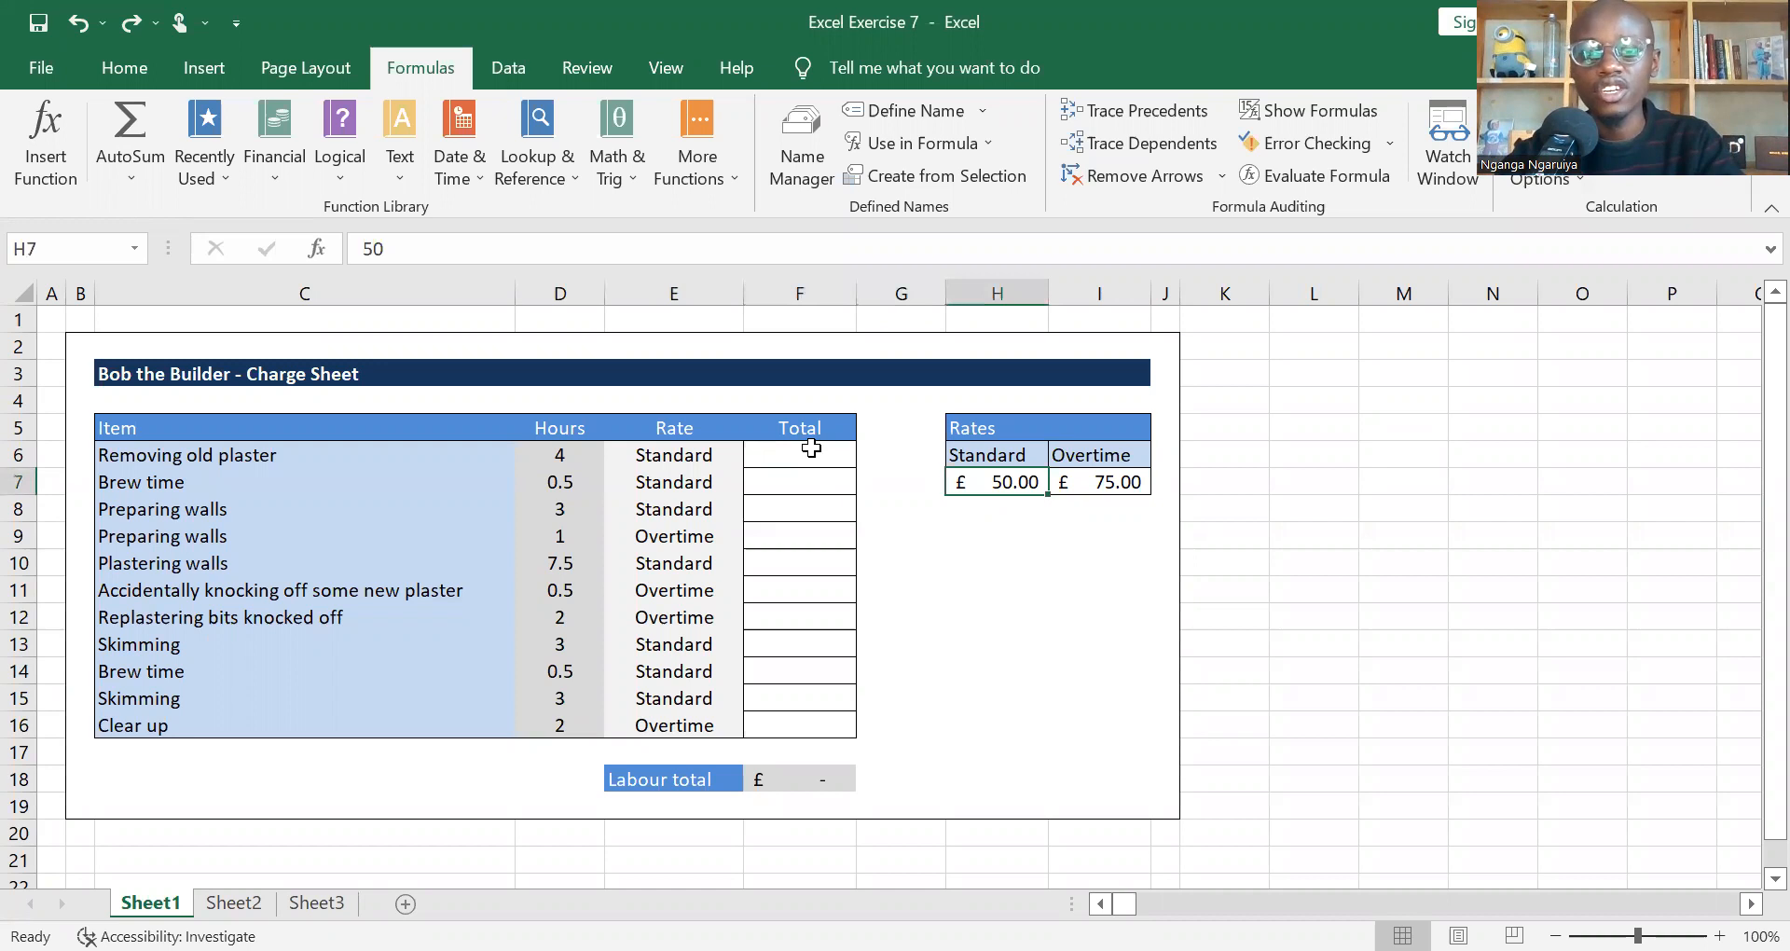
key(Left)
key(Left)
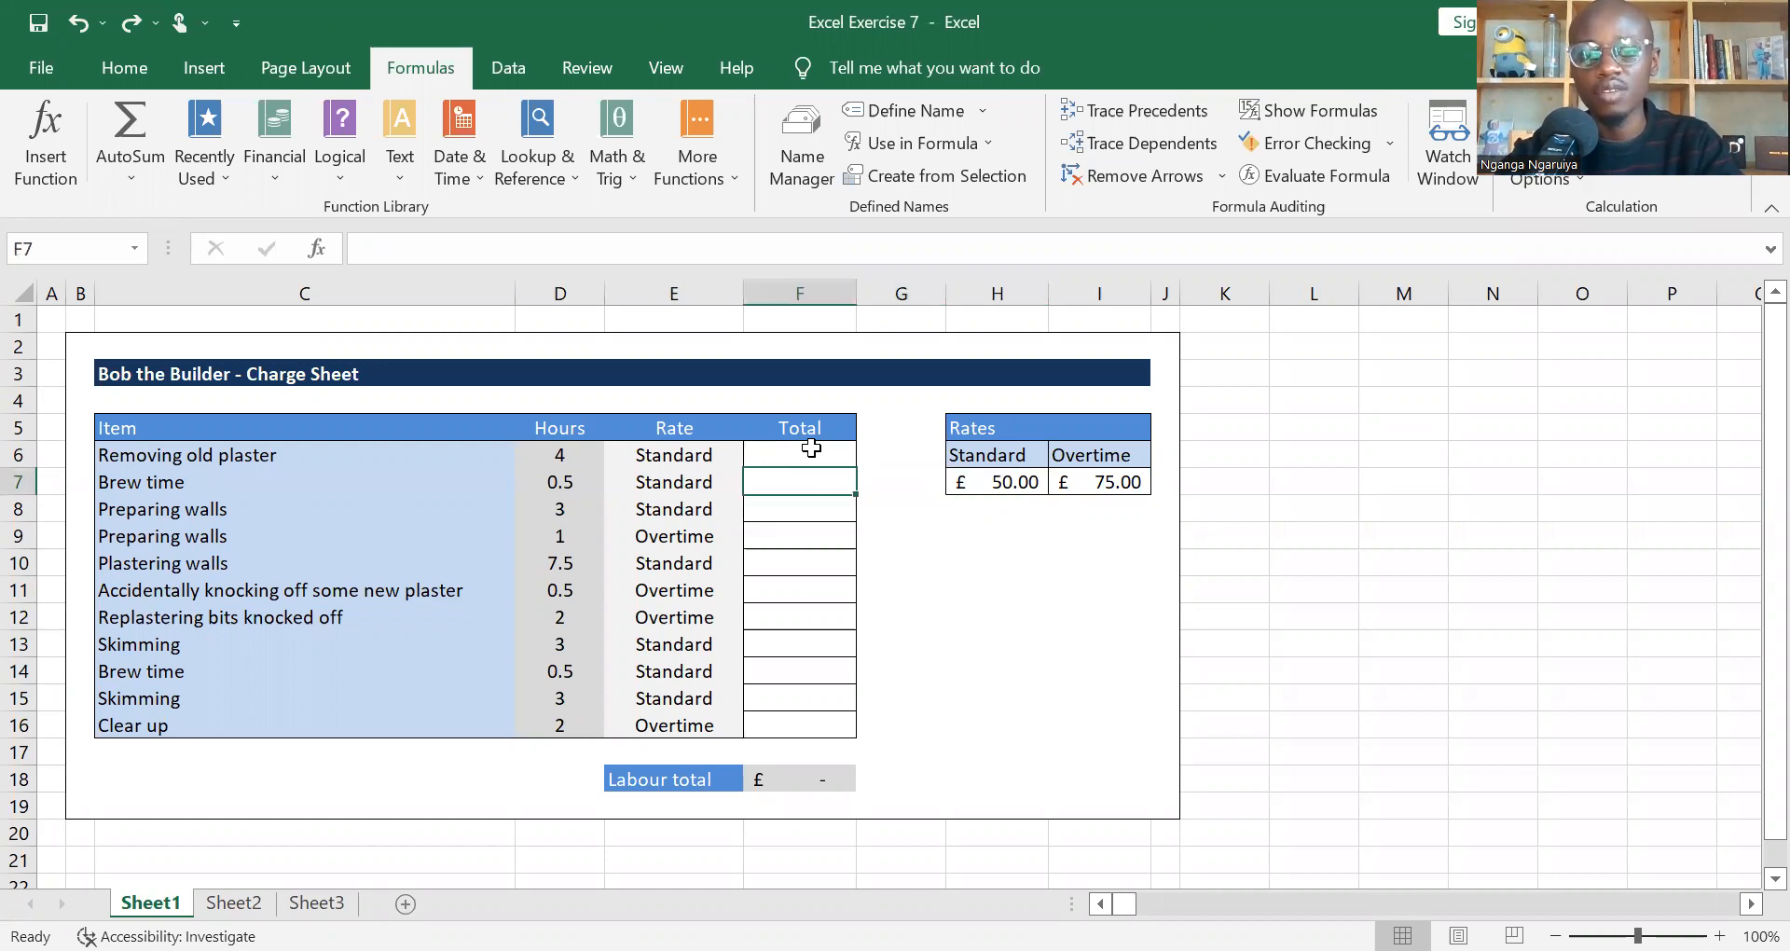
key(Left)
key(Left)
key(Up)
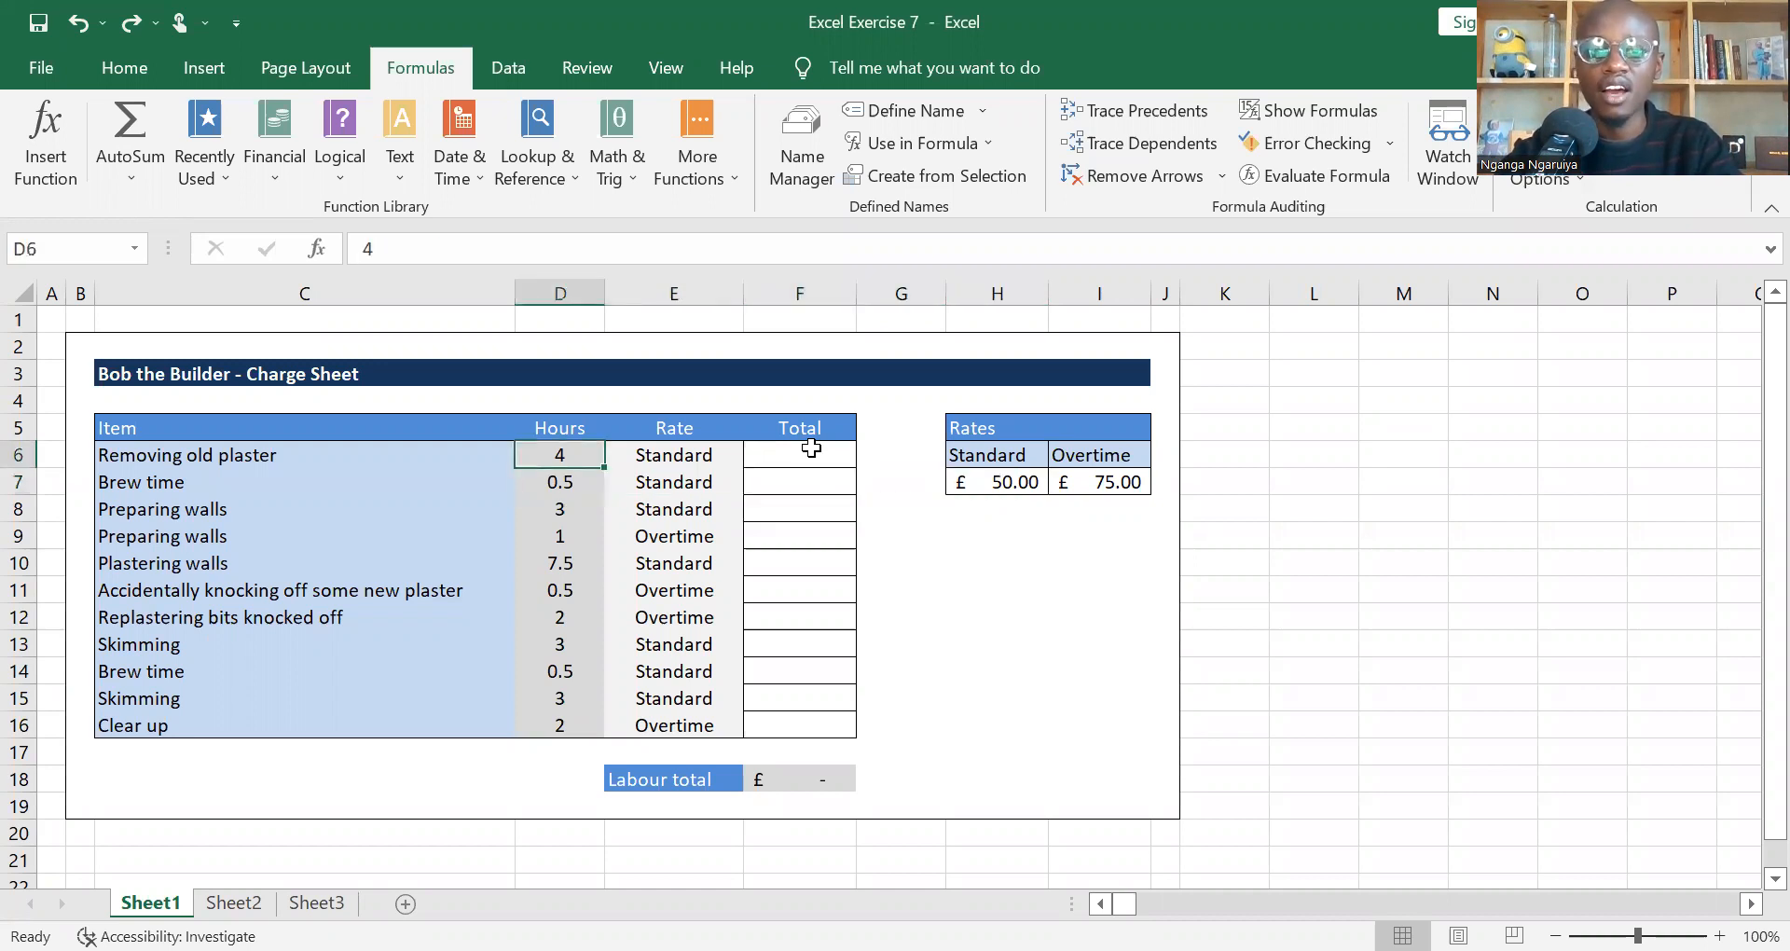
key(Right)
key(Right)
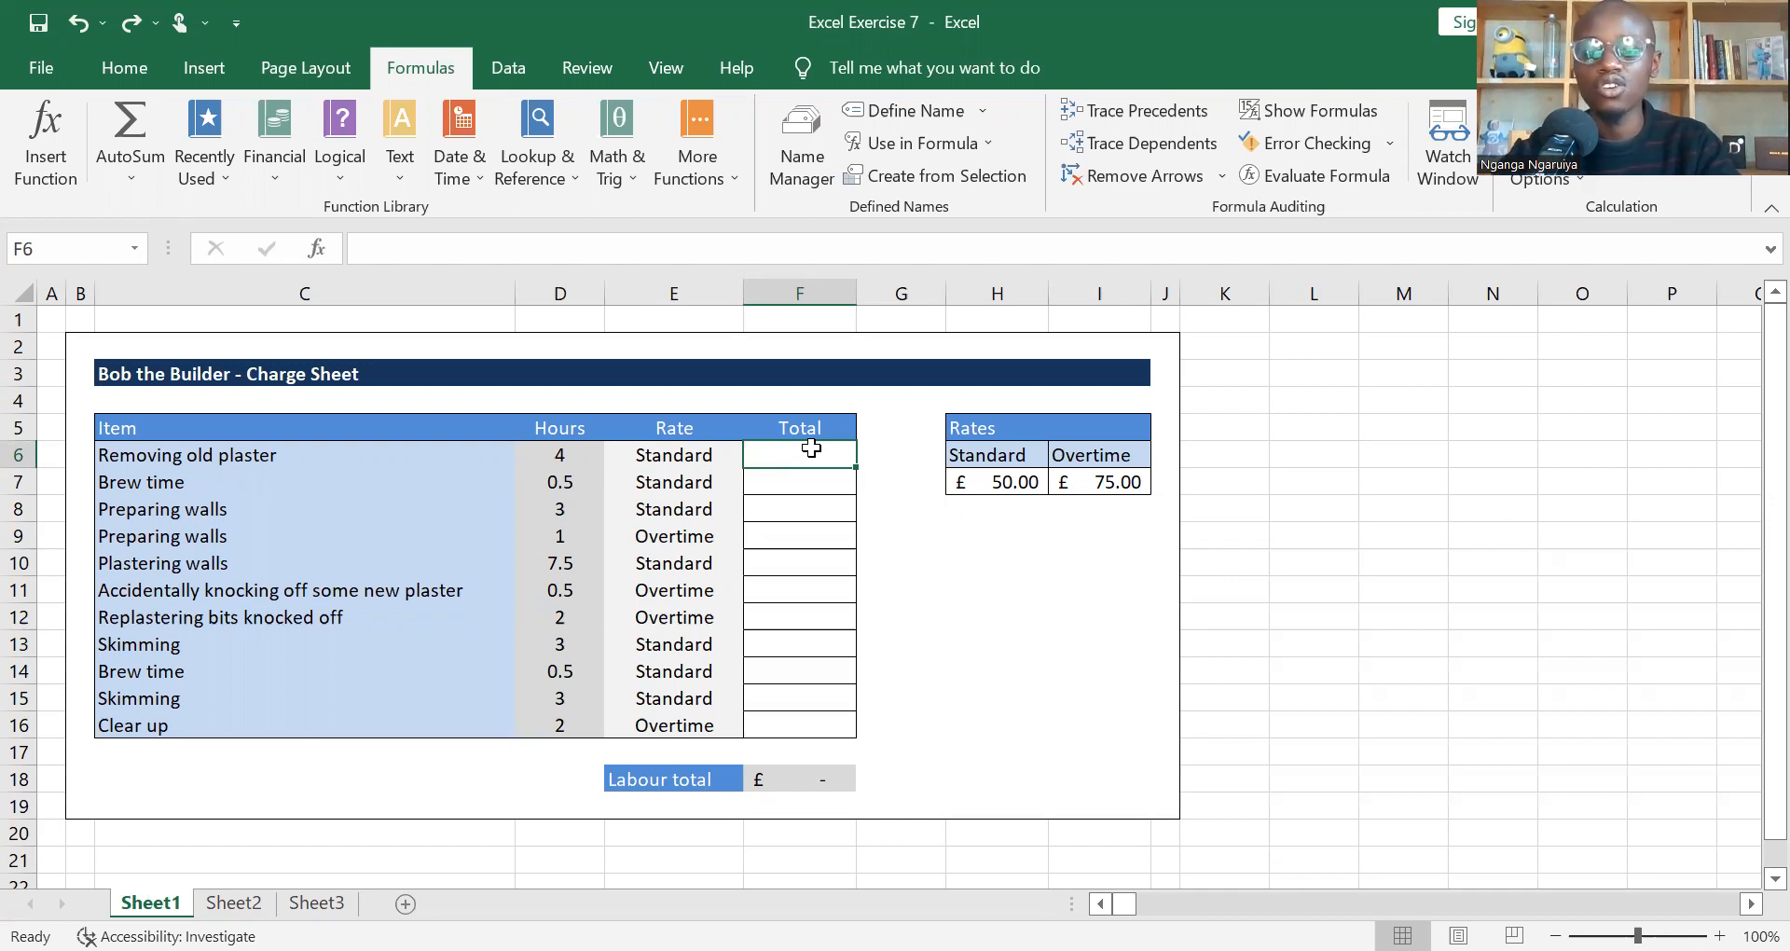
Step: Begin an IF formula in F6 with the logical test E6="Standard"
text(=i)
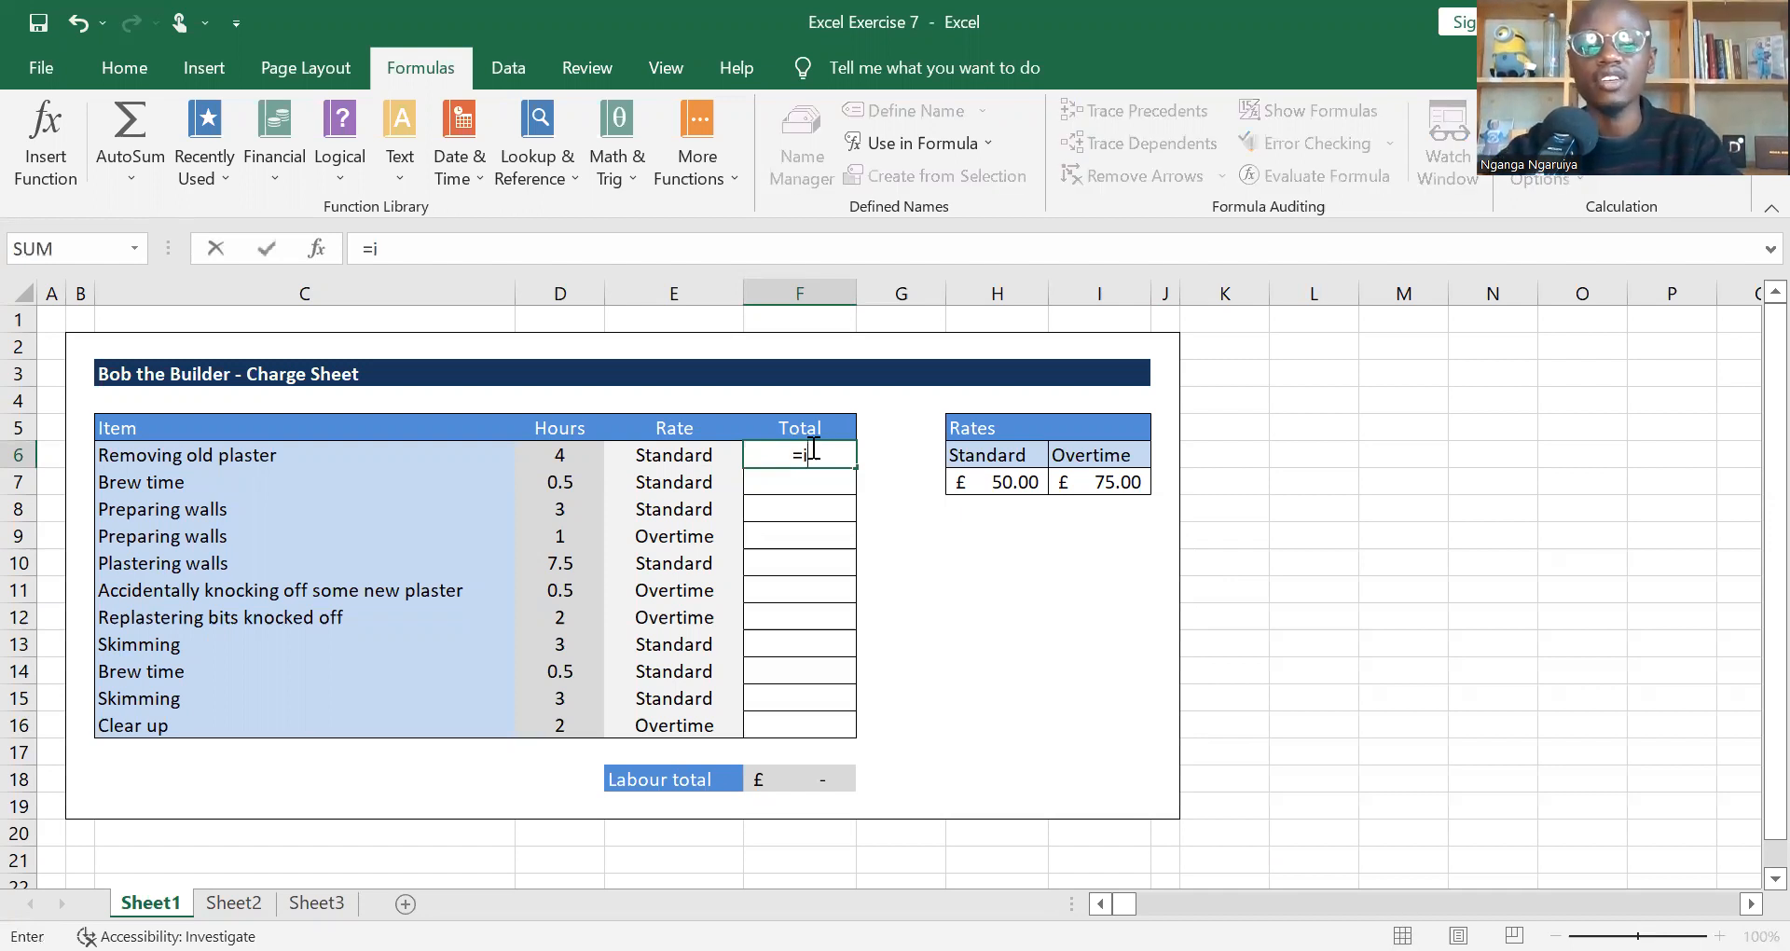
text(f)
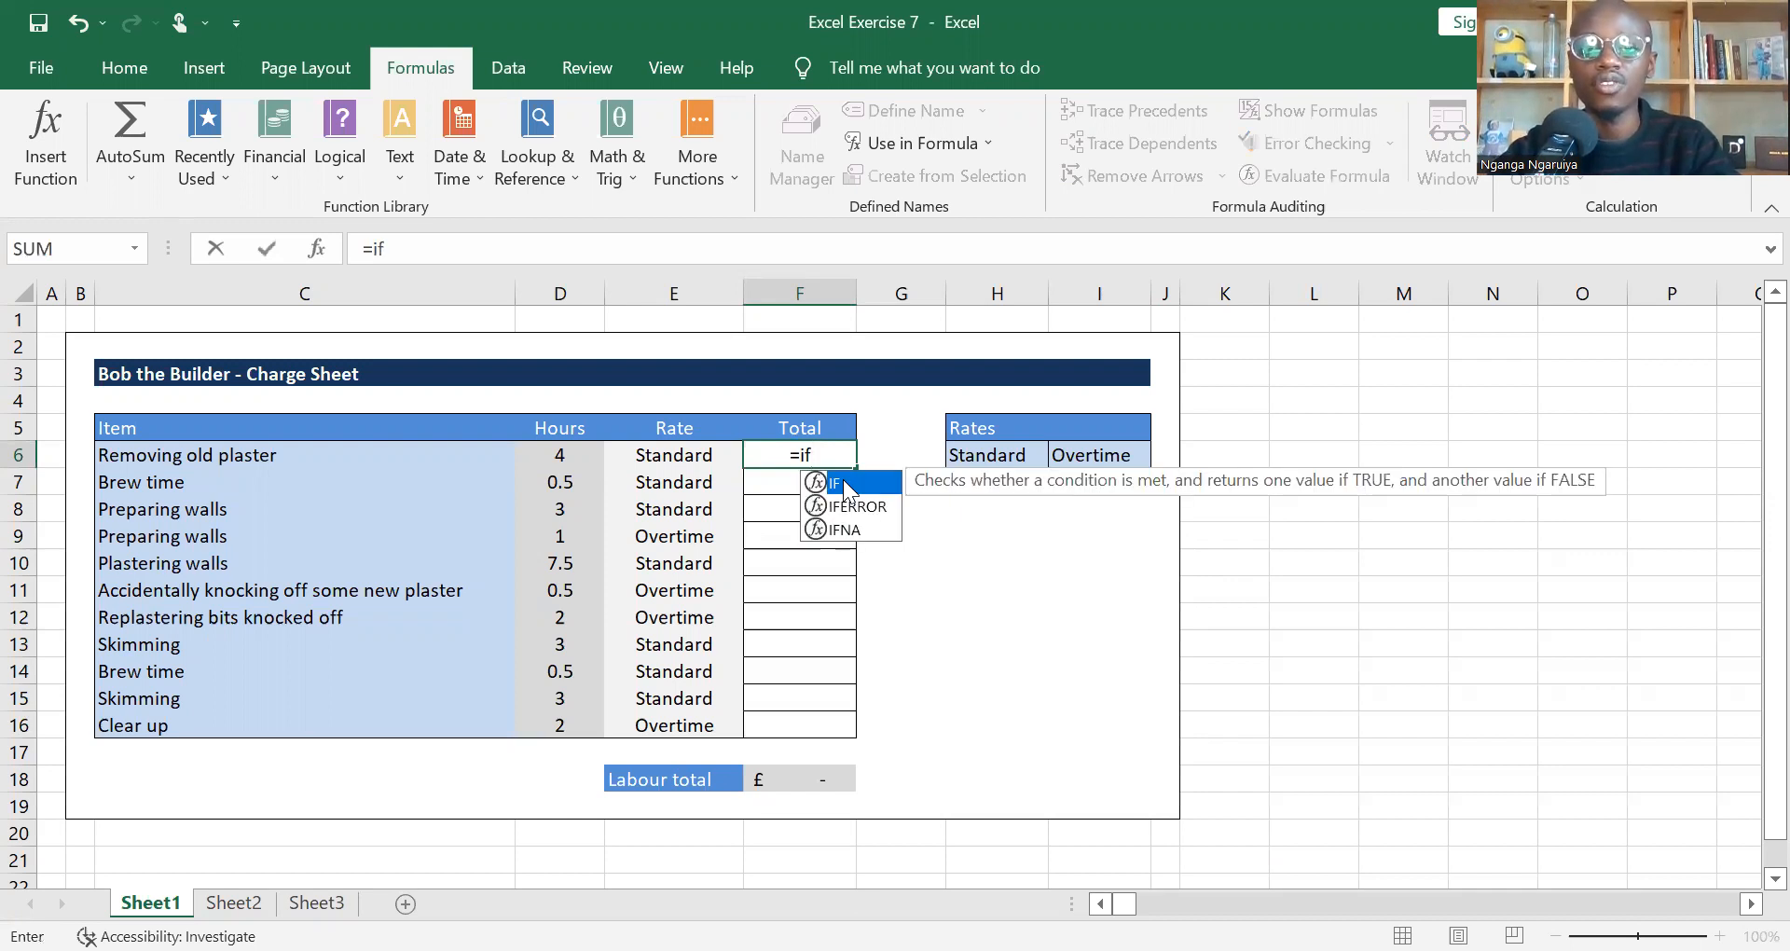
double_click(843, 484)
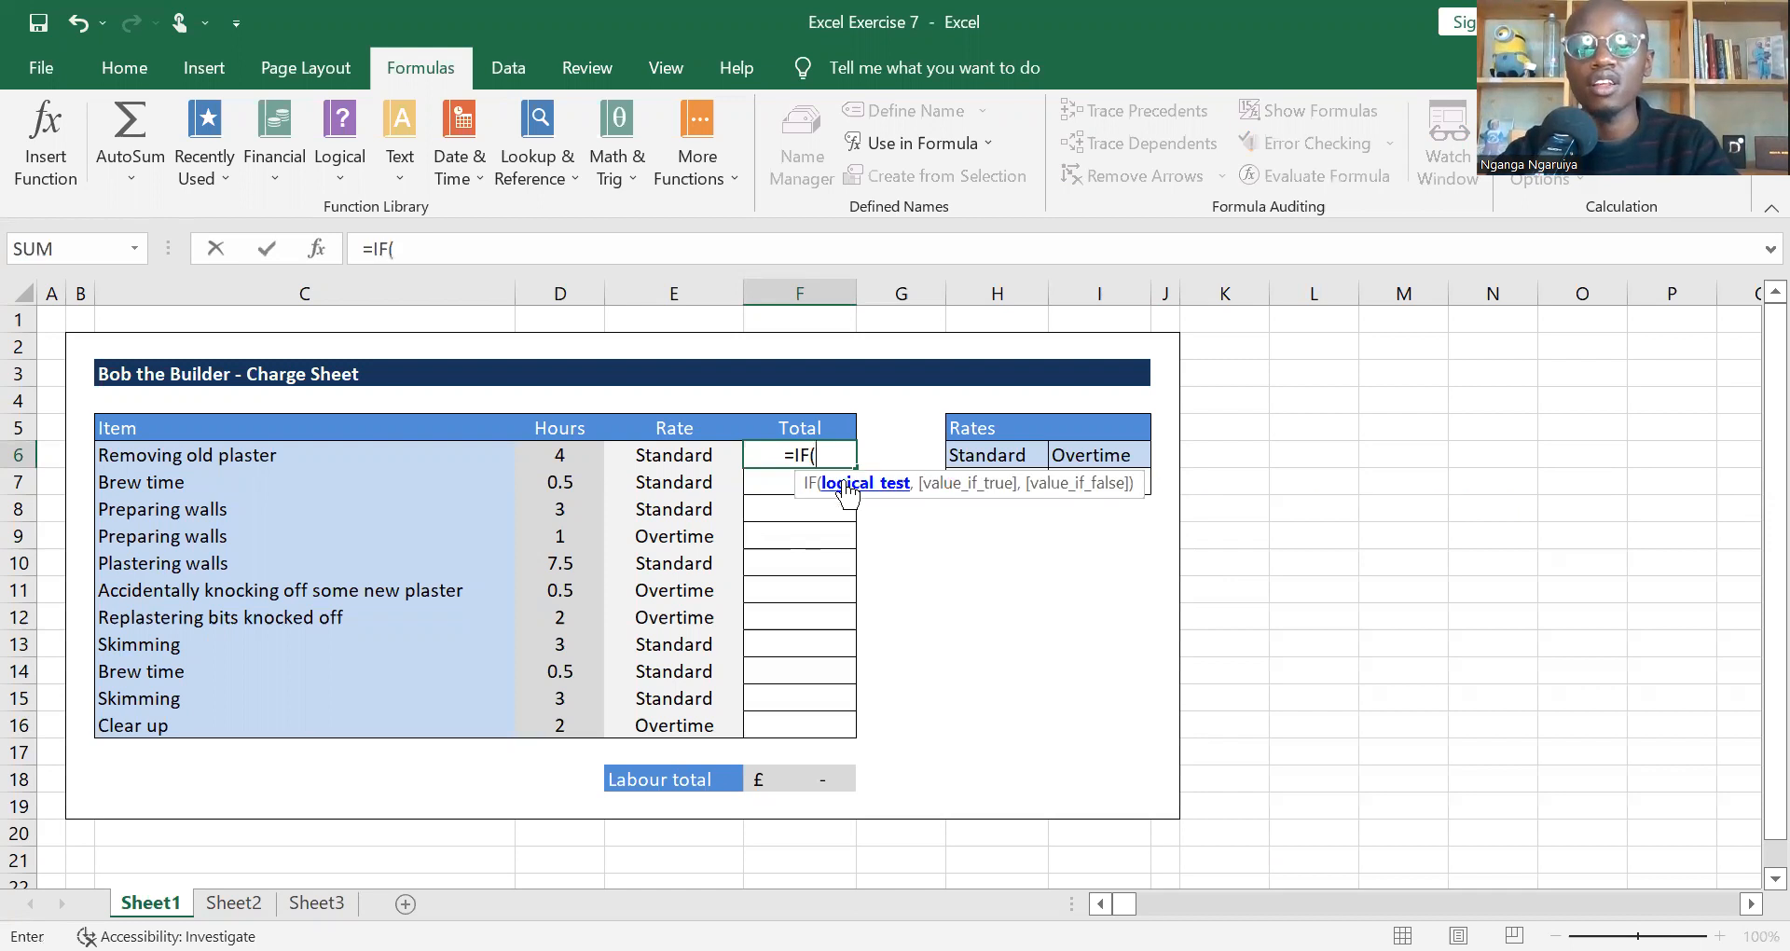
click(662, 463)
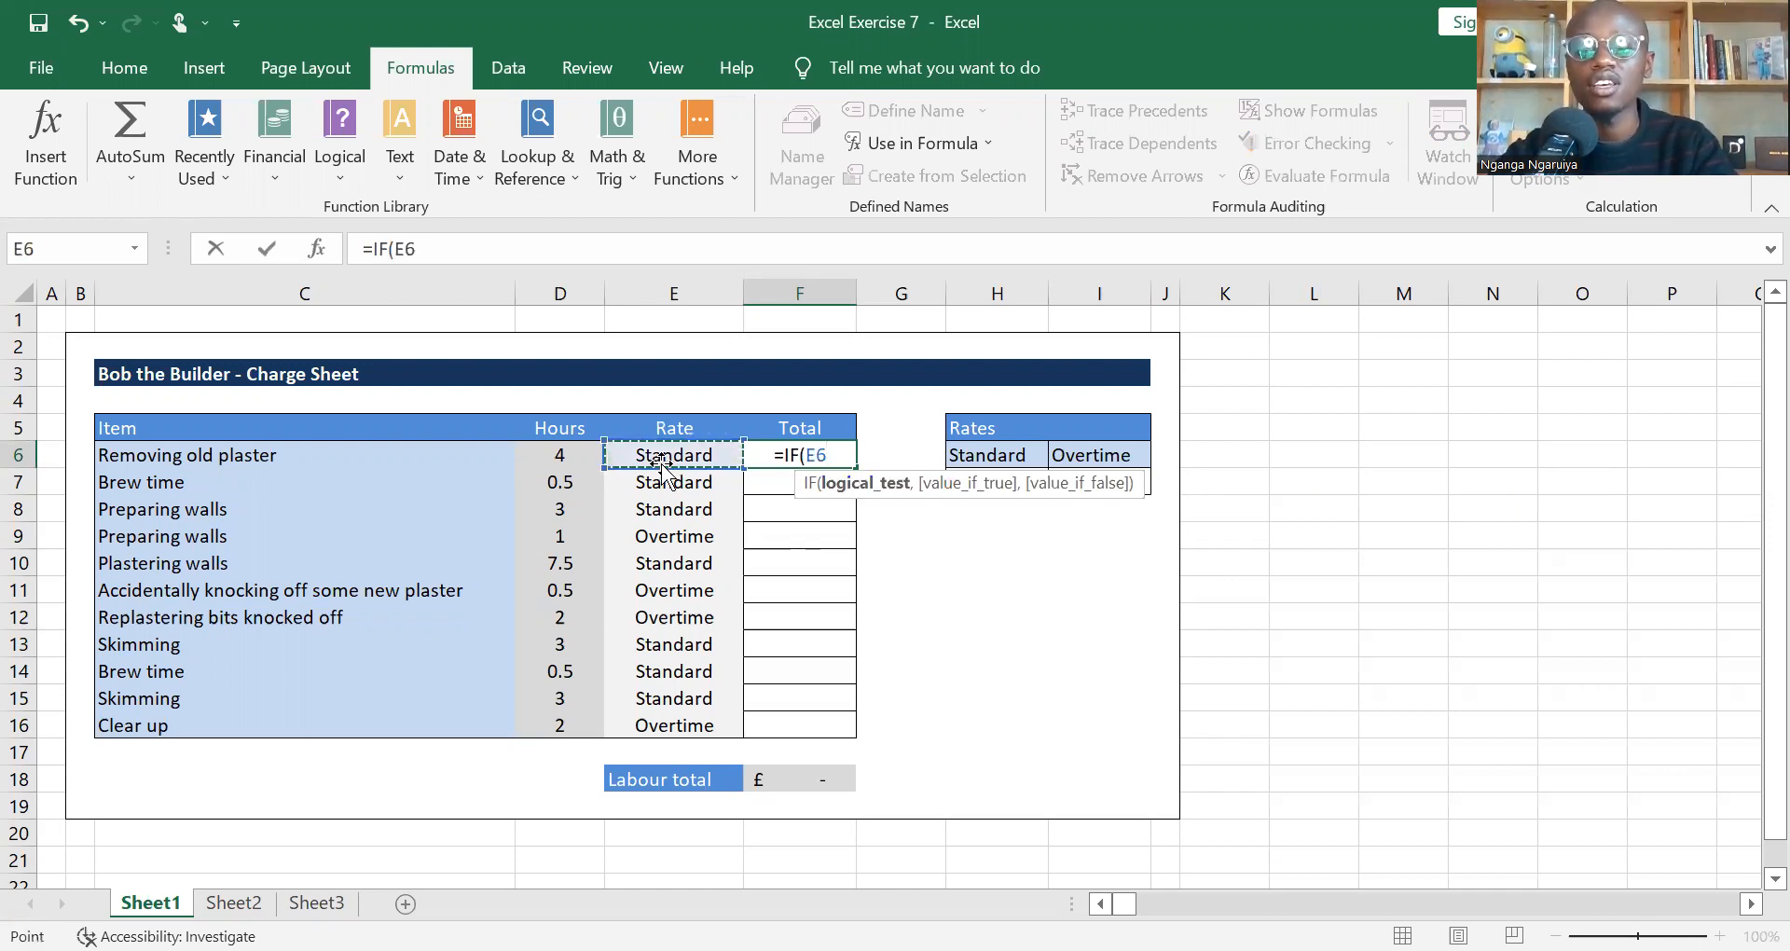
text(=S)
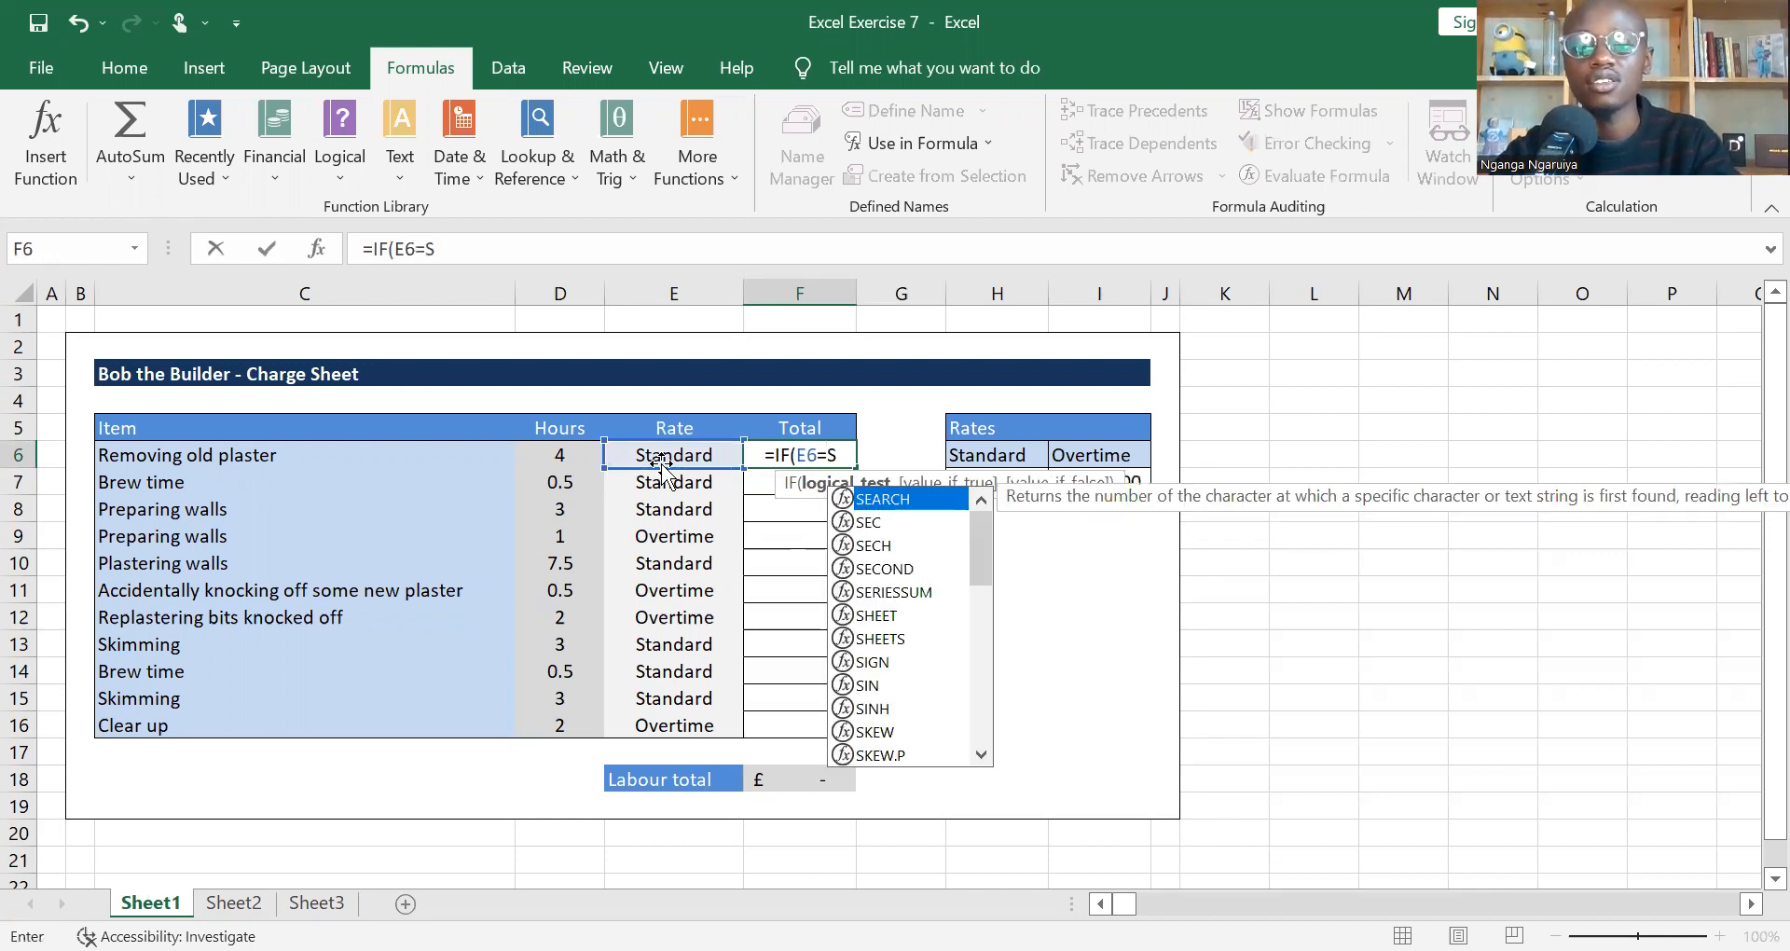
key(BackSpace)
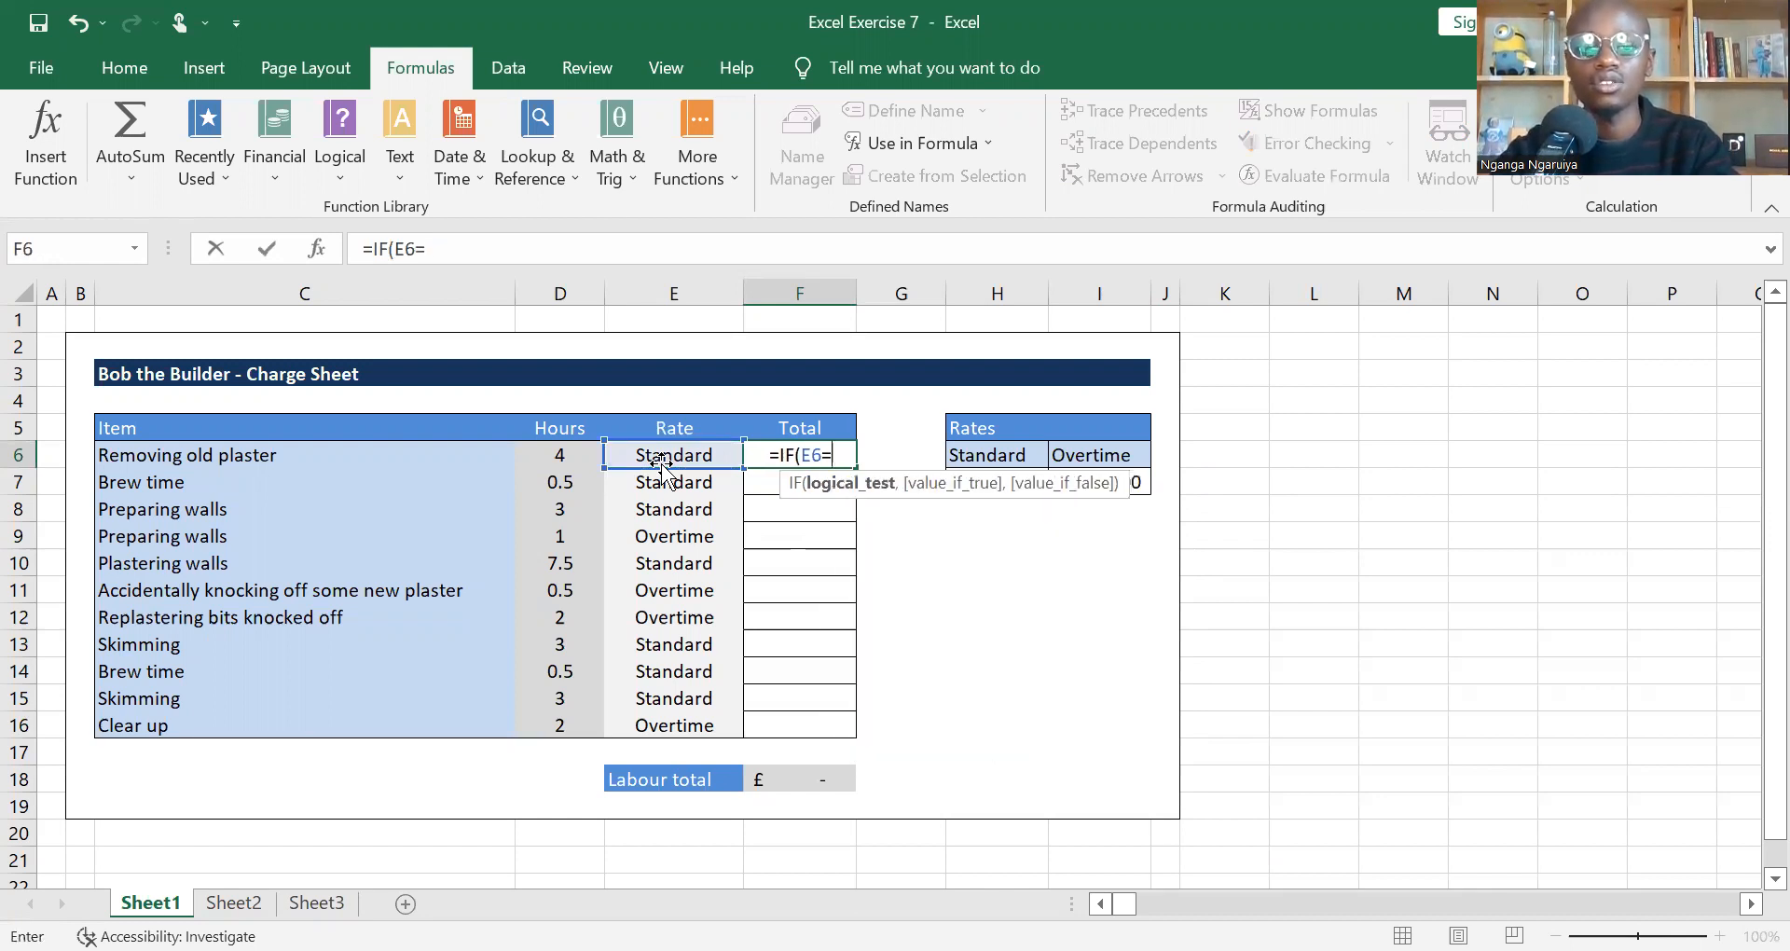
text("Sta)
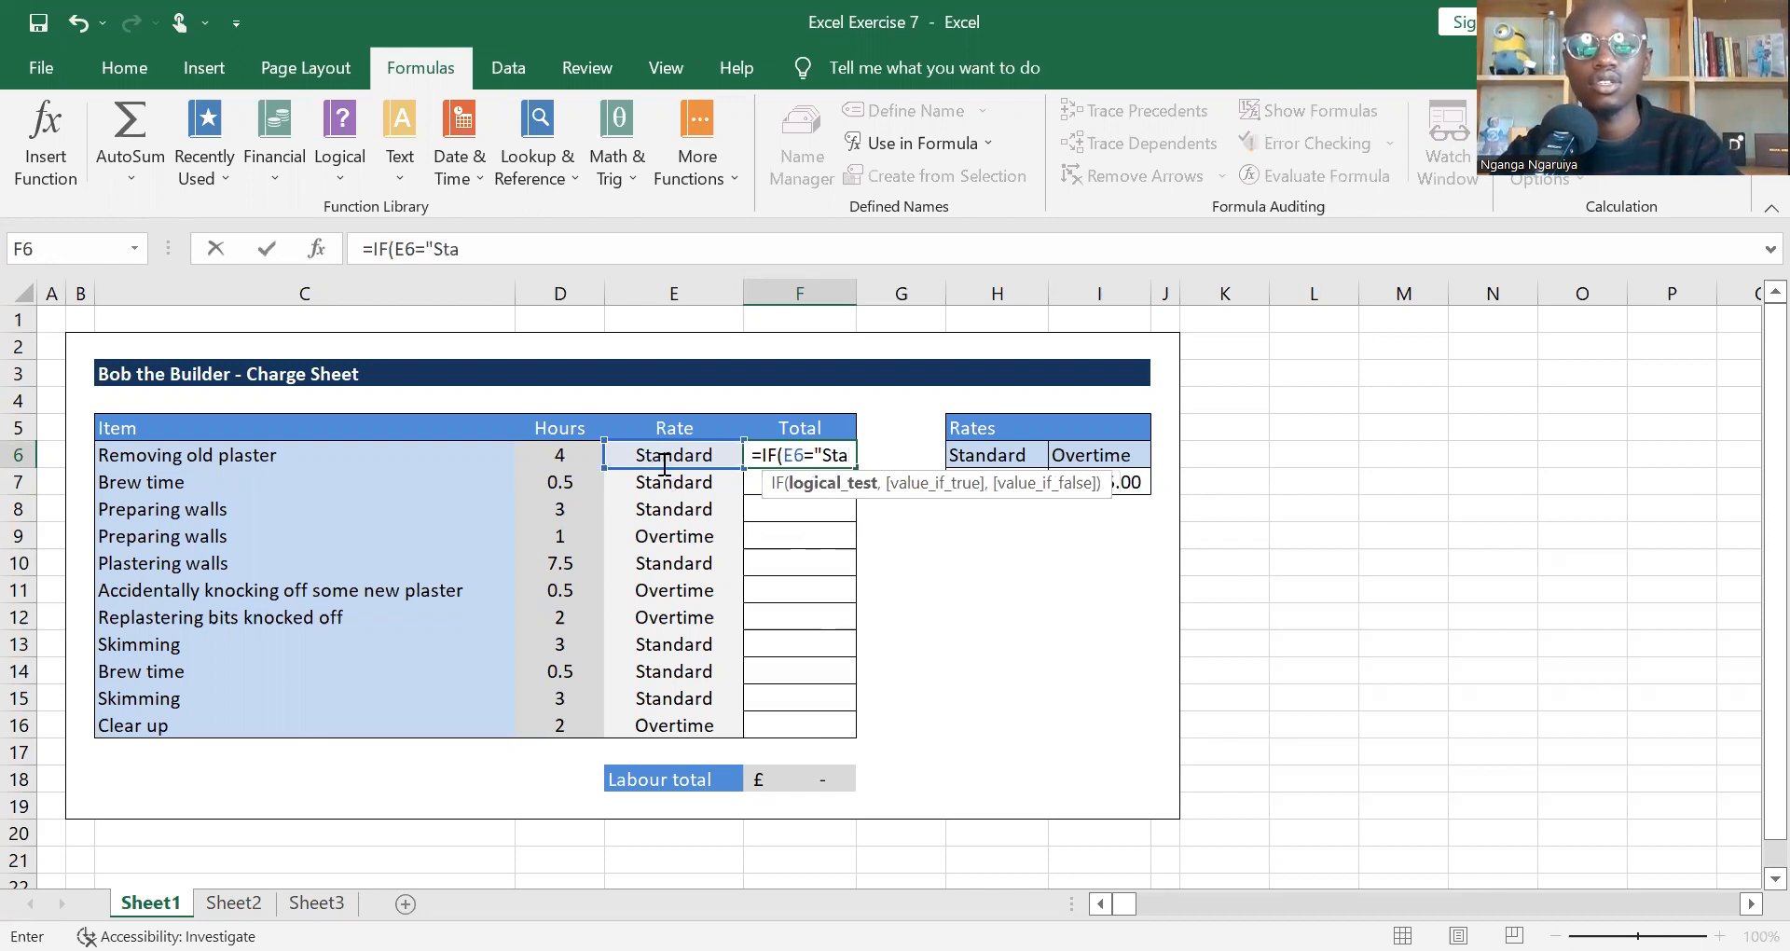
text(ndard_)
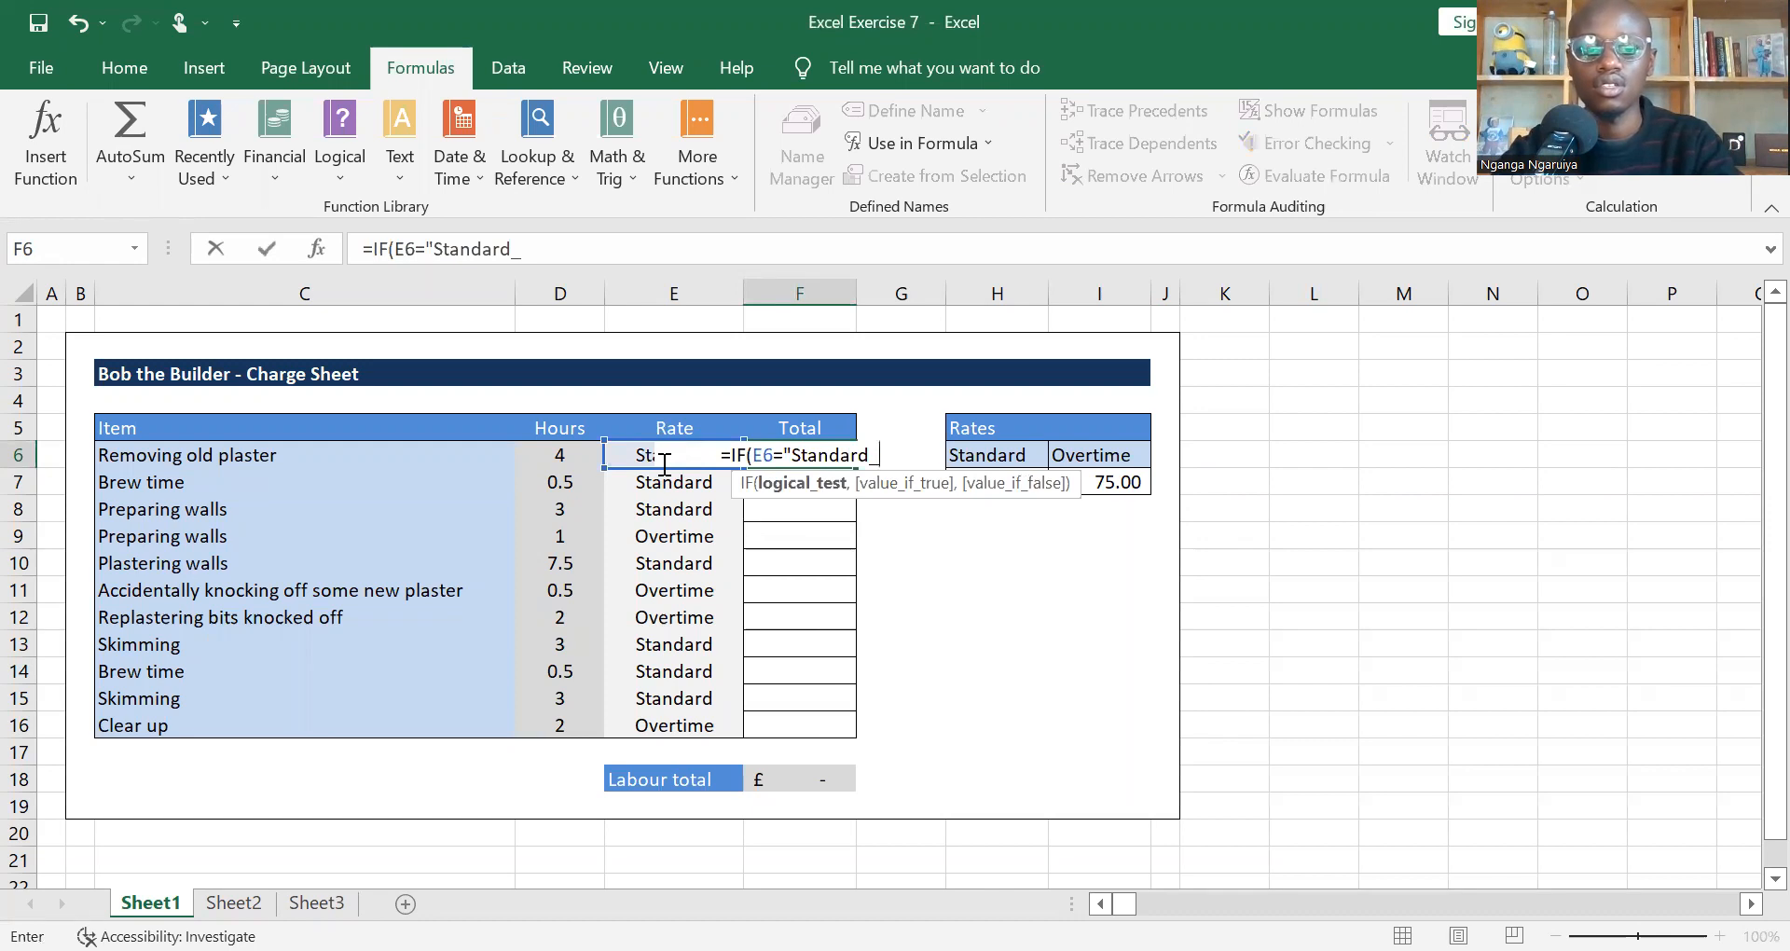
text(ra)
key(BackSpace)
key(BackSpace)
key(BackSpace)
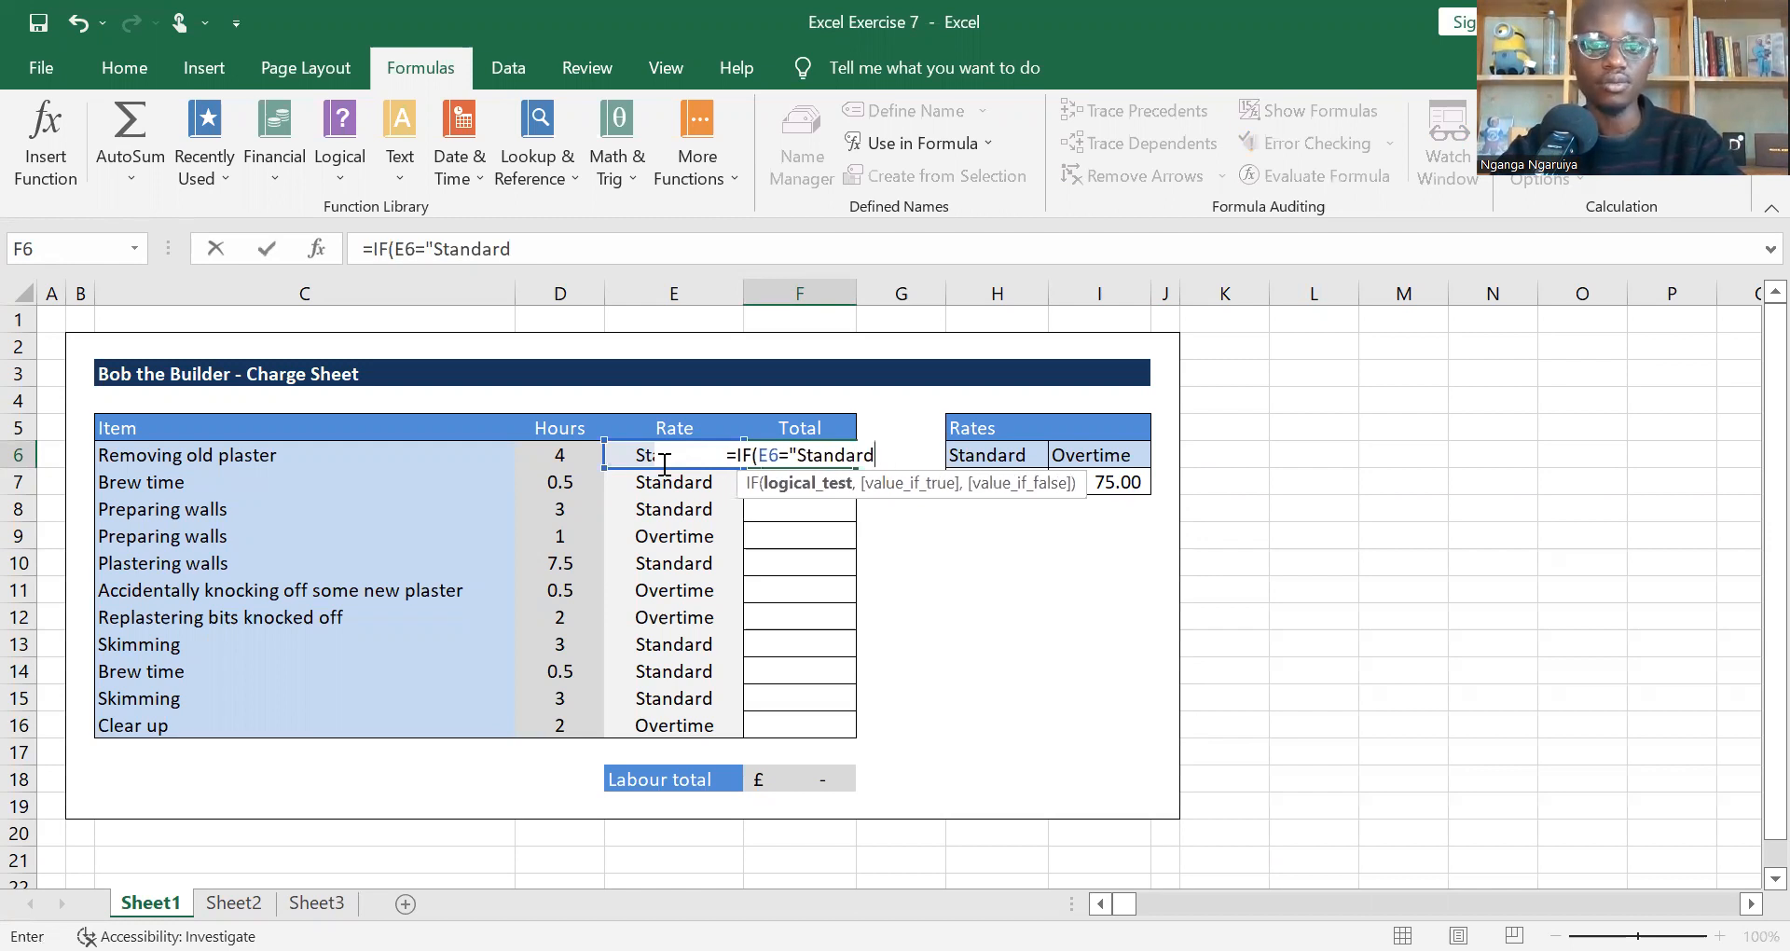
text(",)
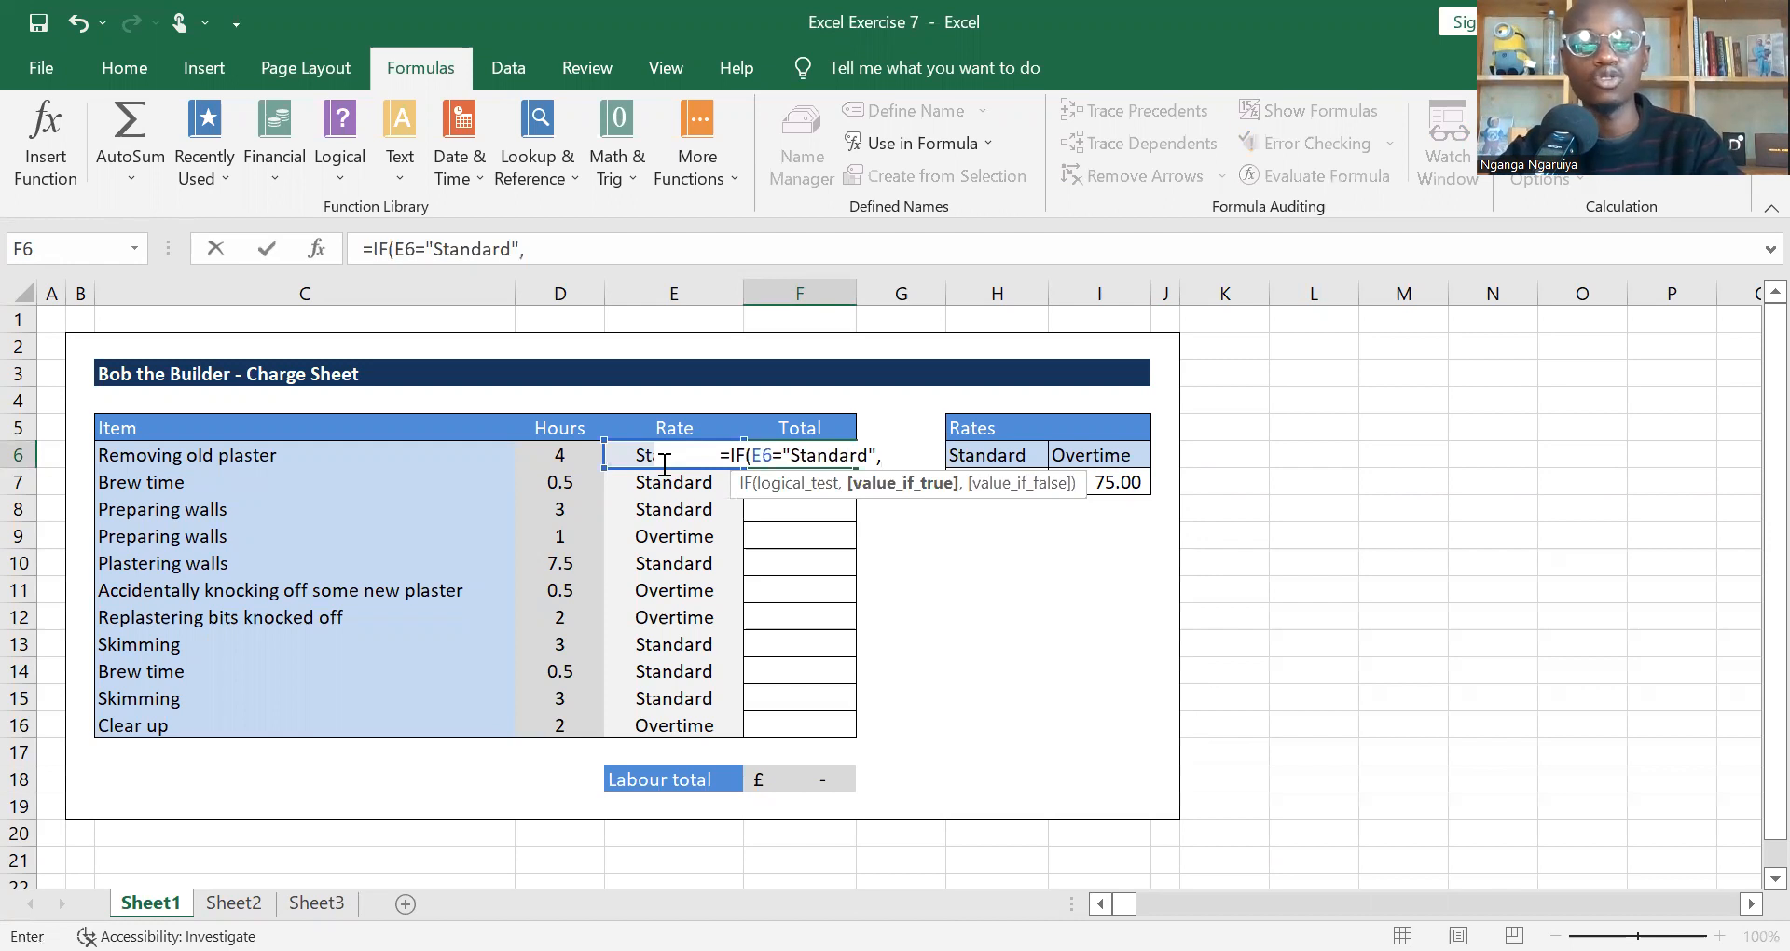
Step: Complete the F6 formula so it returns D6*H7 if the test is true and D6*I7 otherwise
click(548, 458)
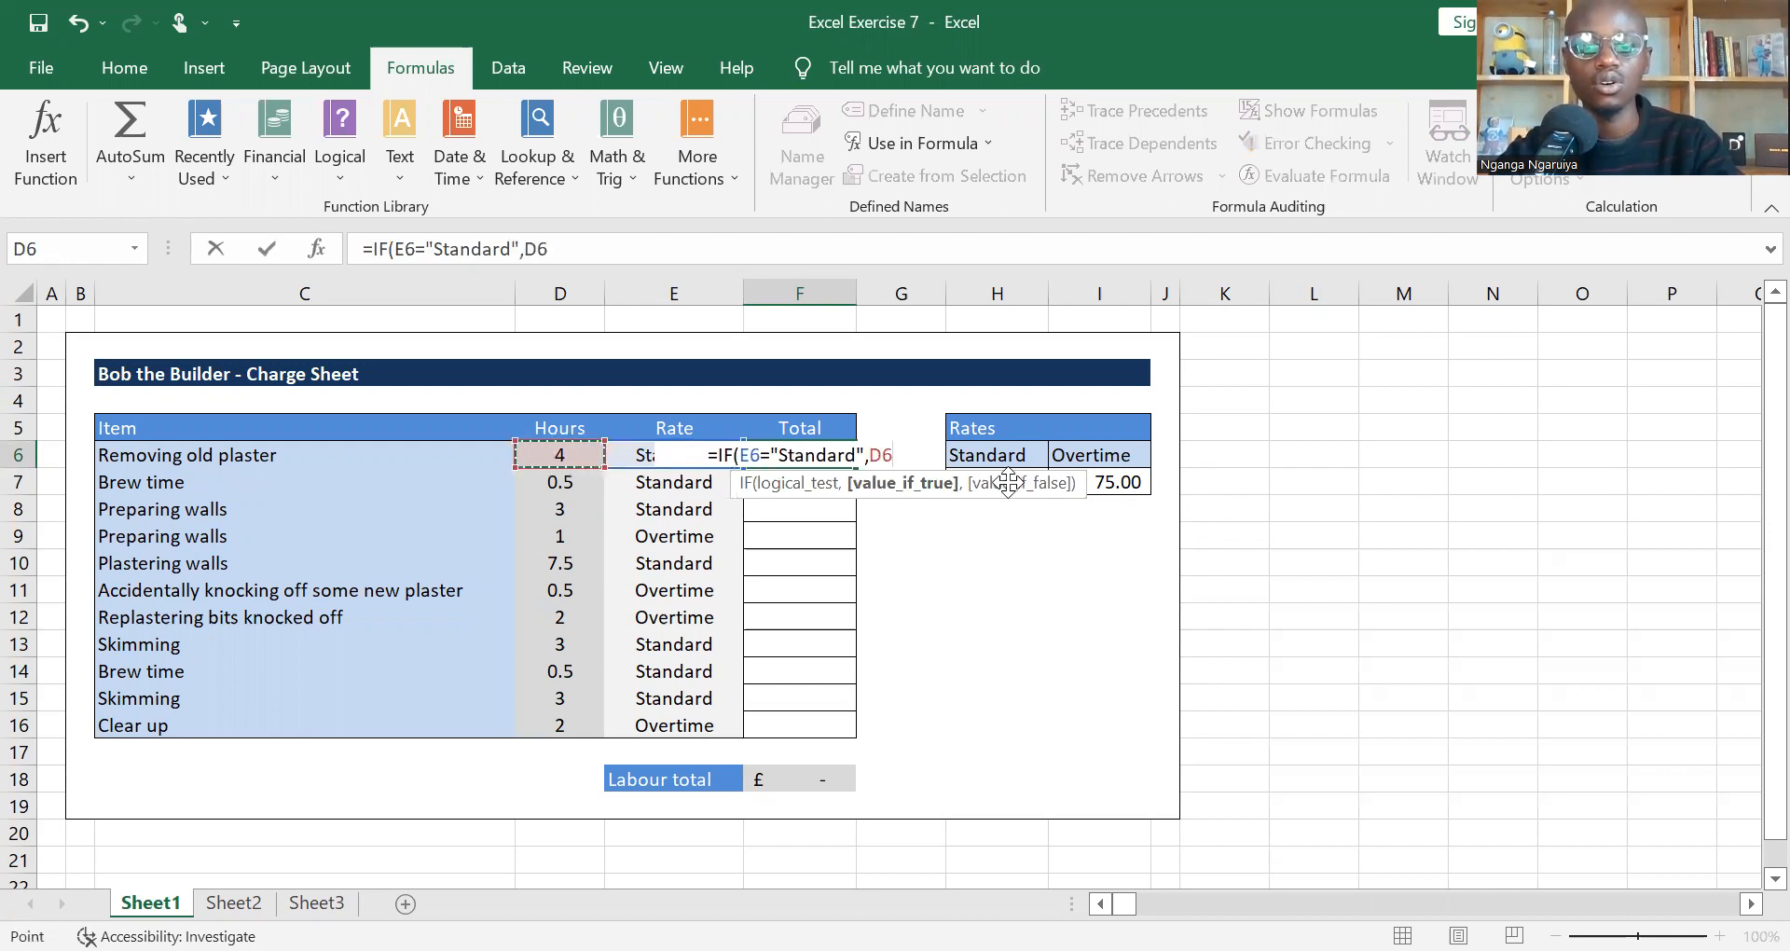
text(*)
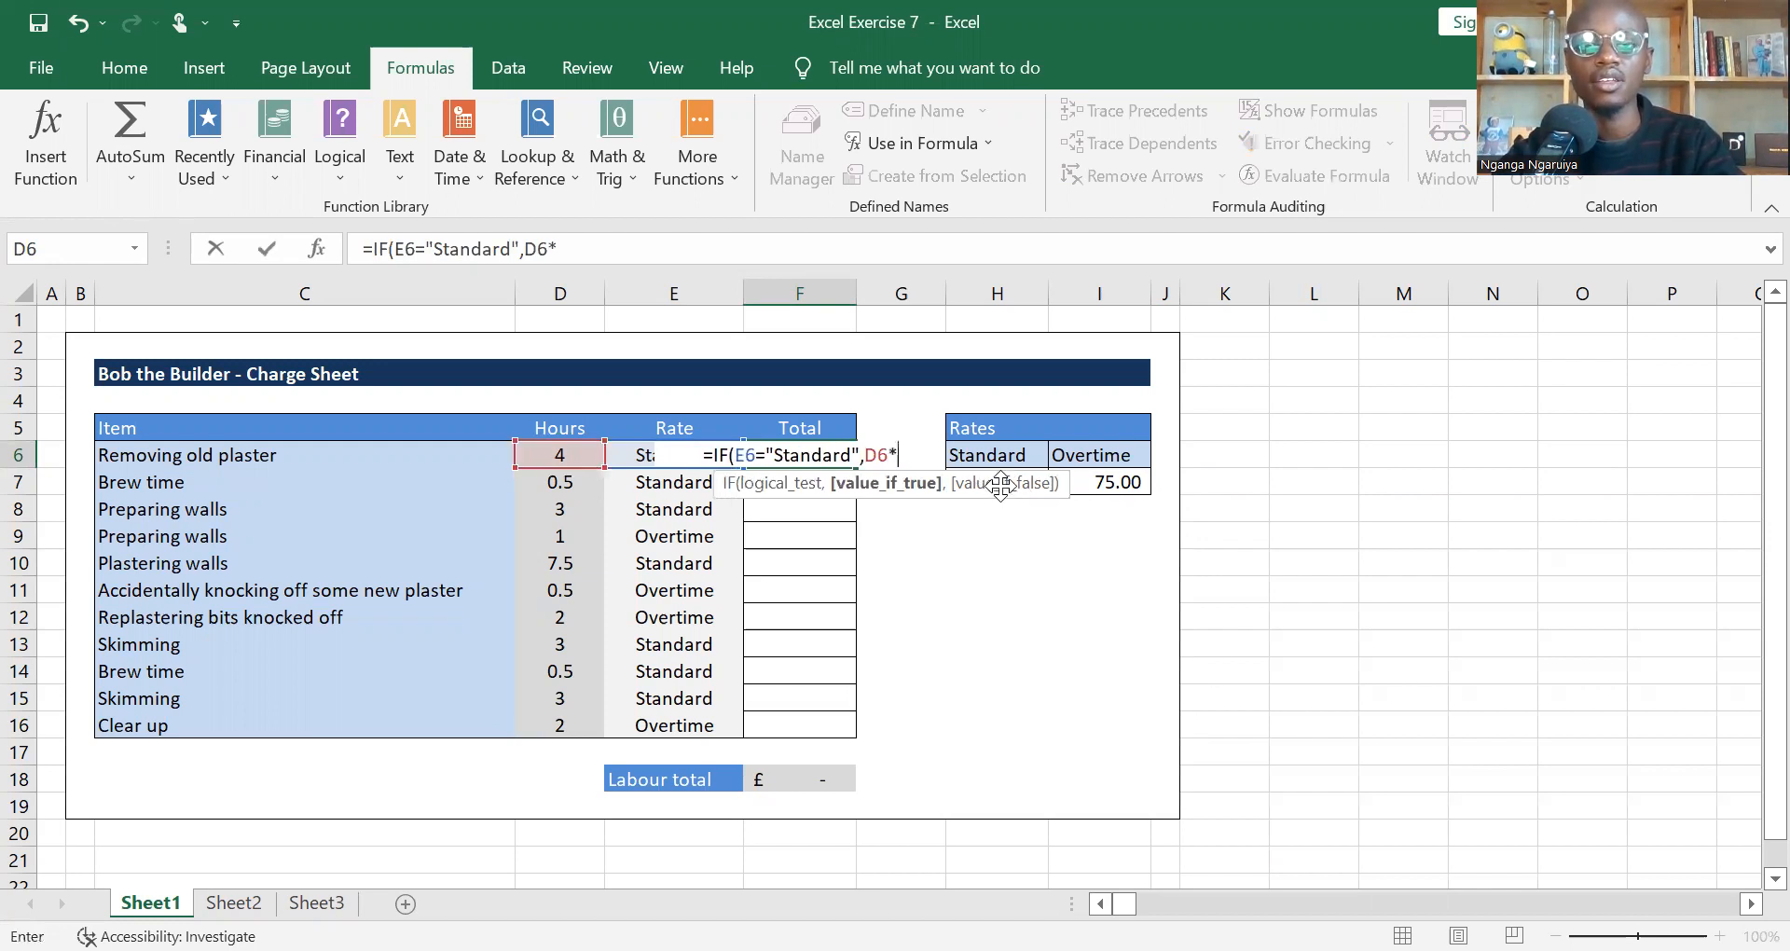
click(1037, 492)
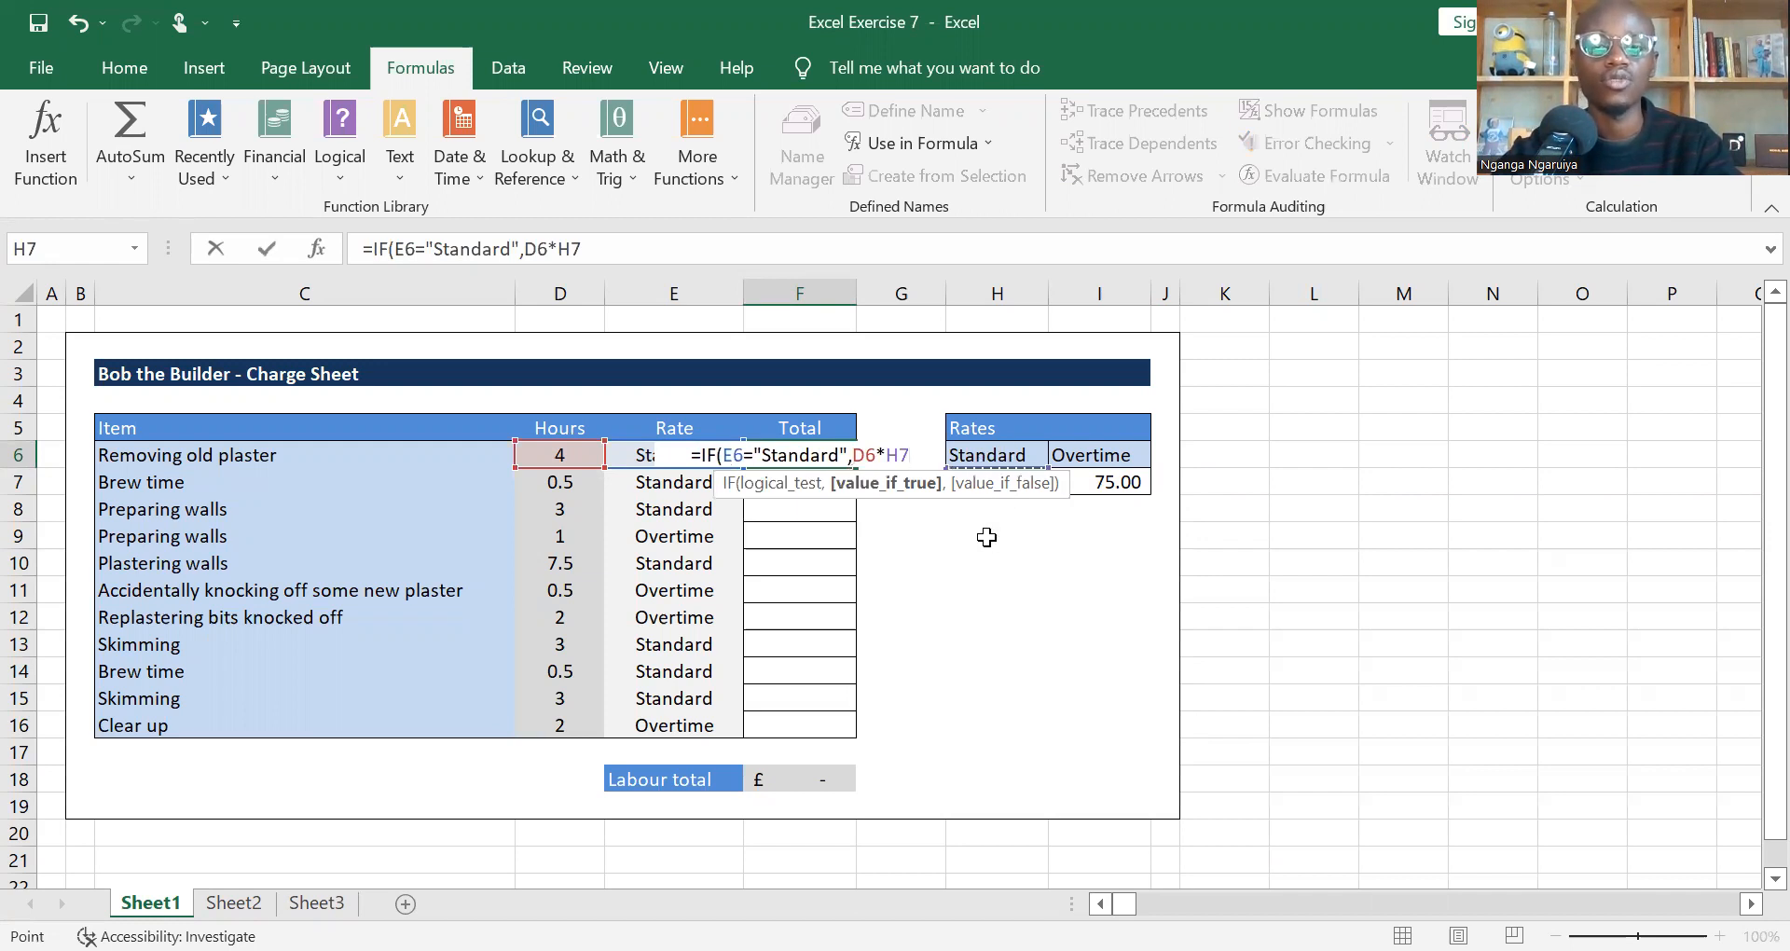
text(,)
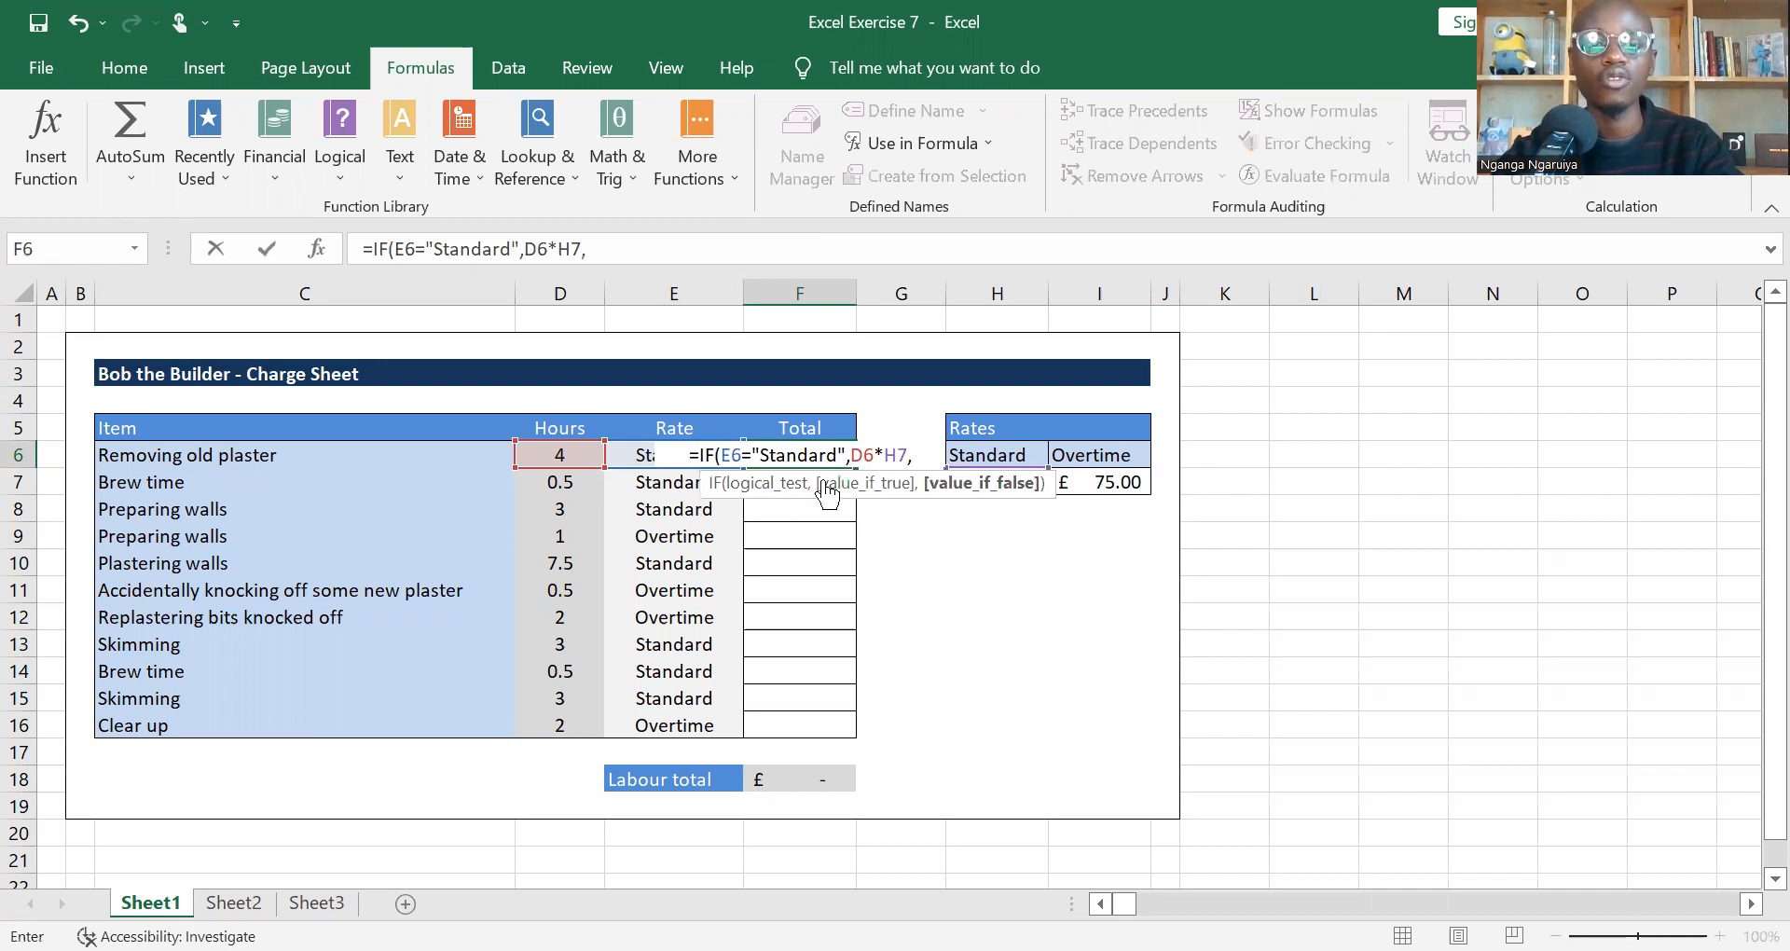
click(567, 457)
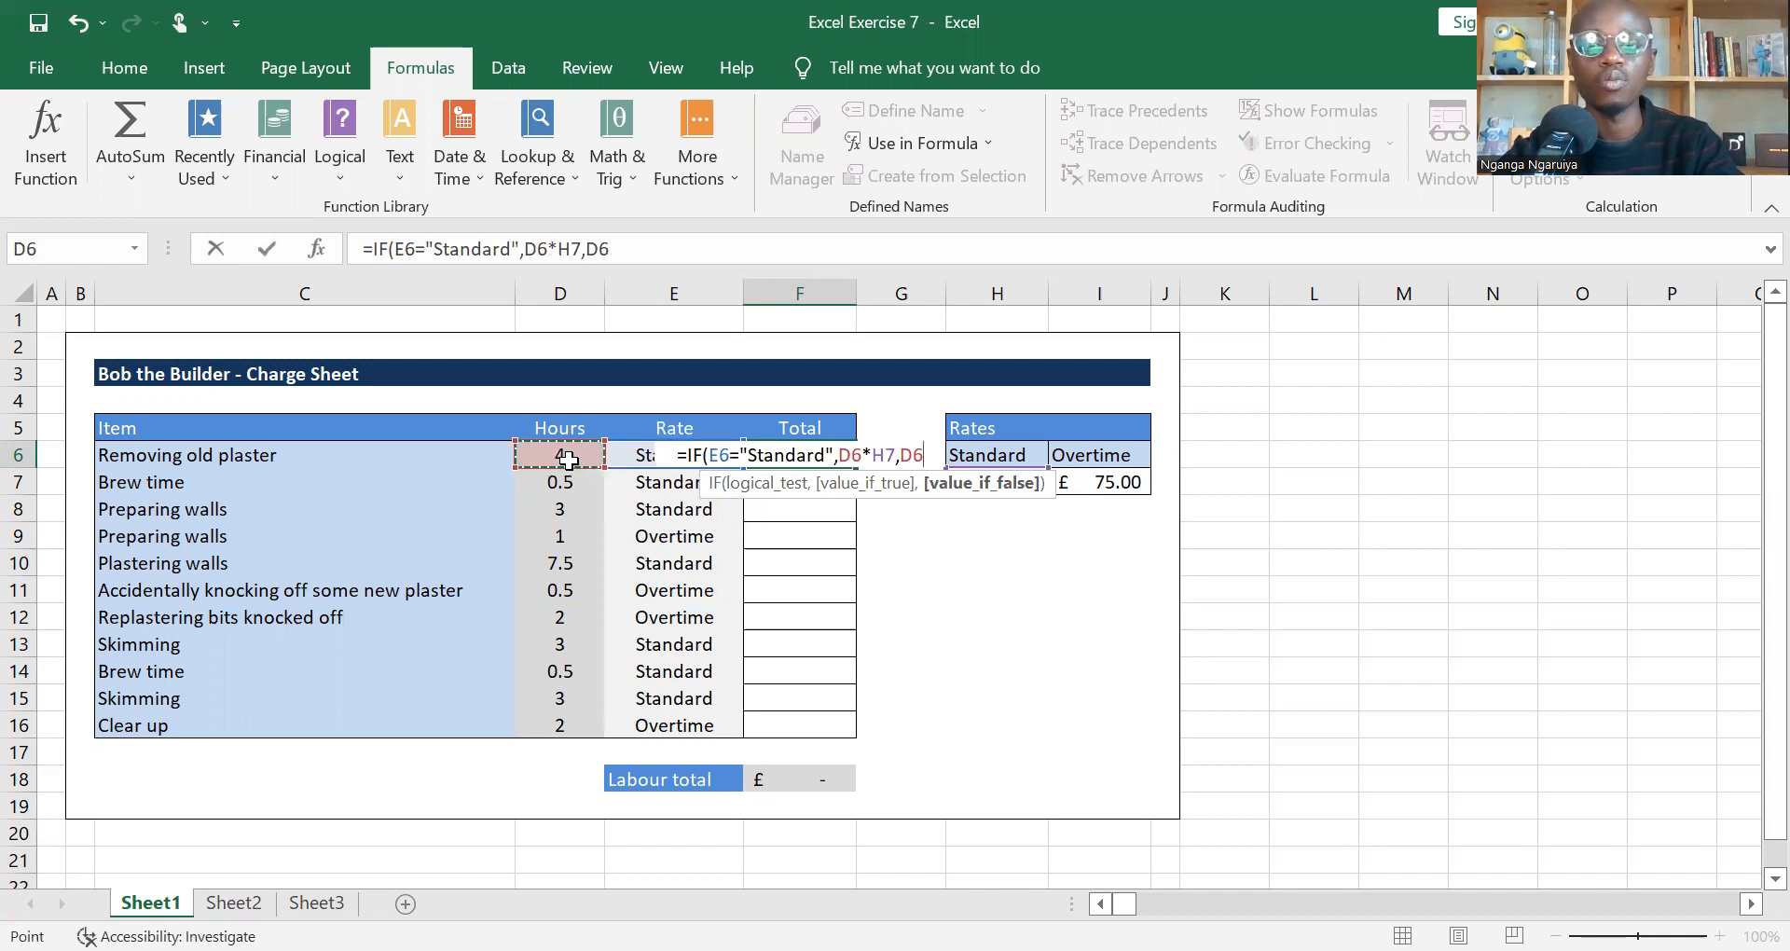
text(*)
click(1080, 480)
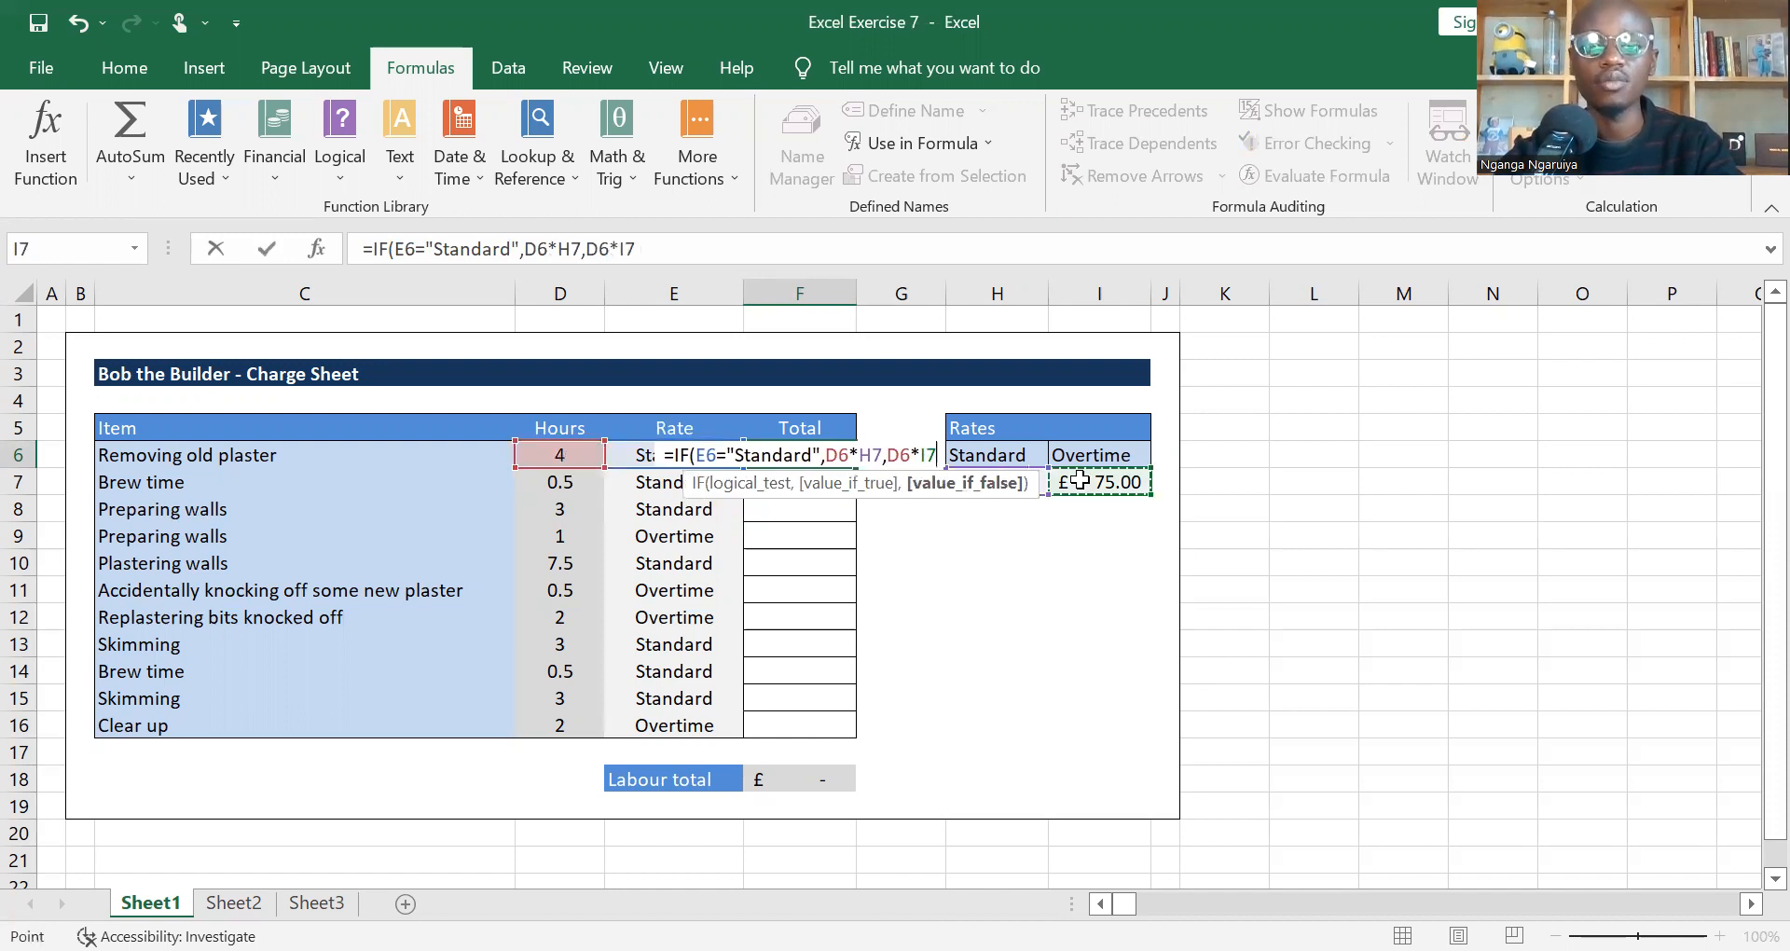
text())
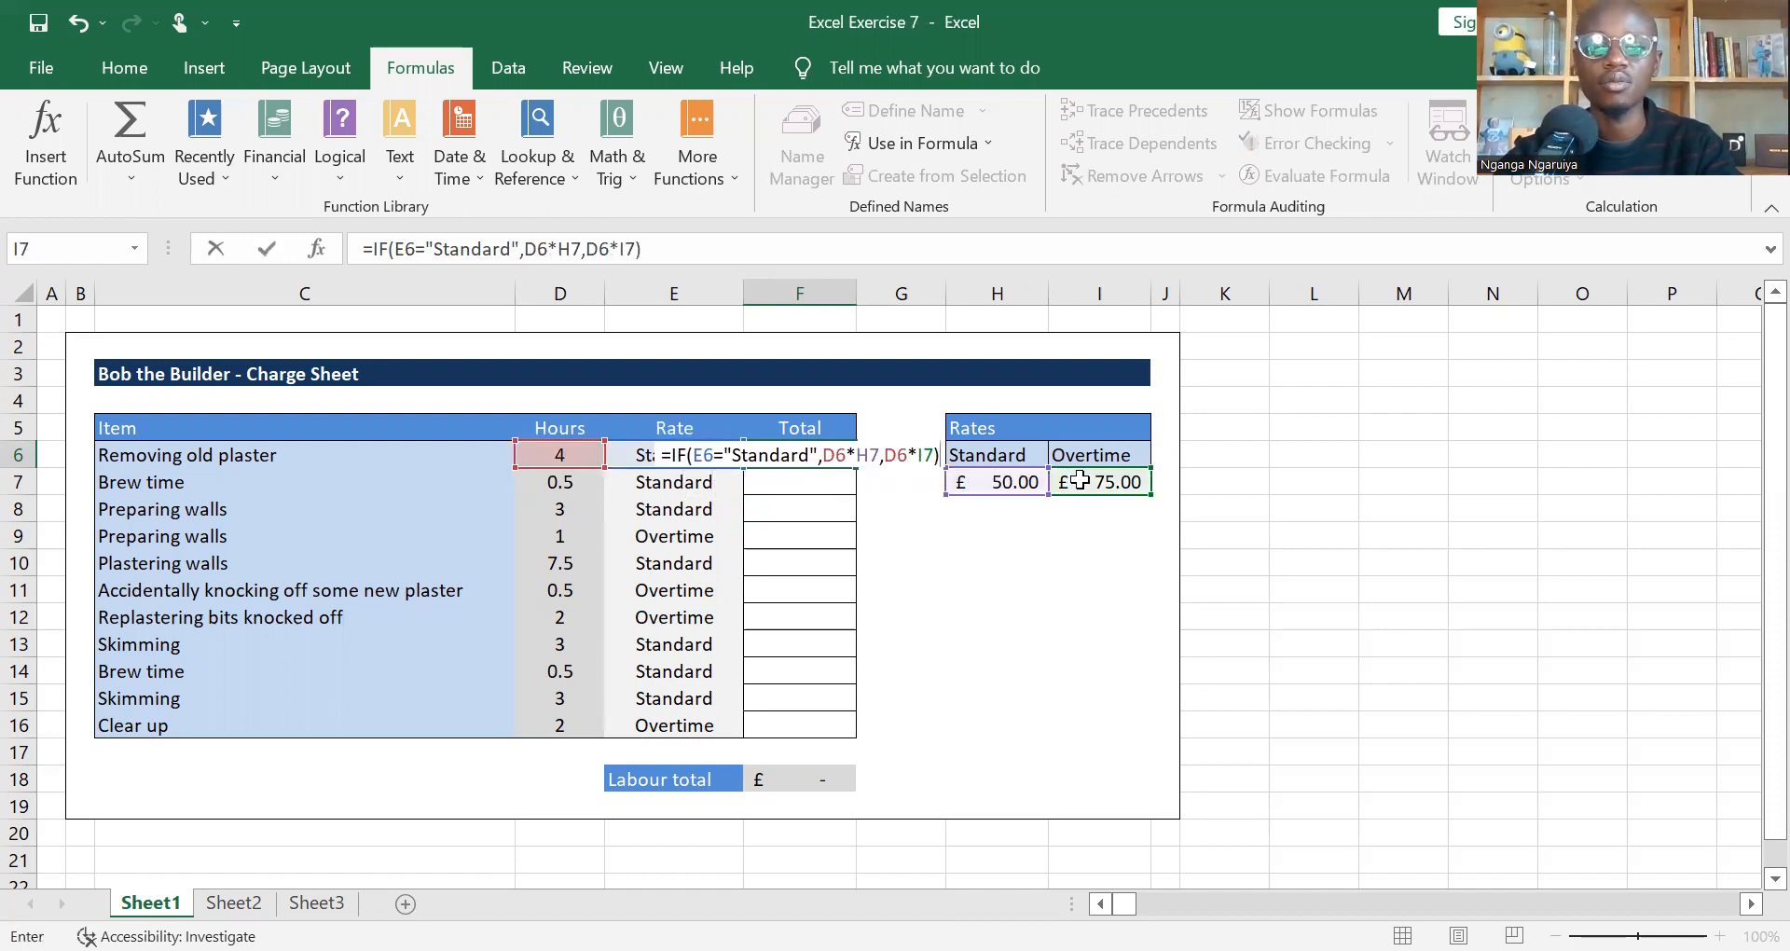
key(Return)
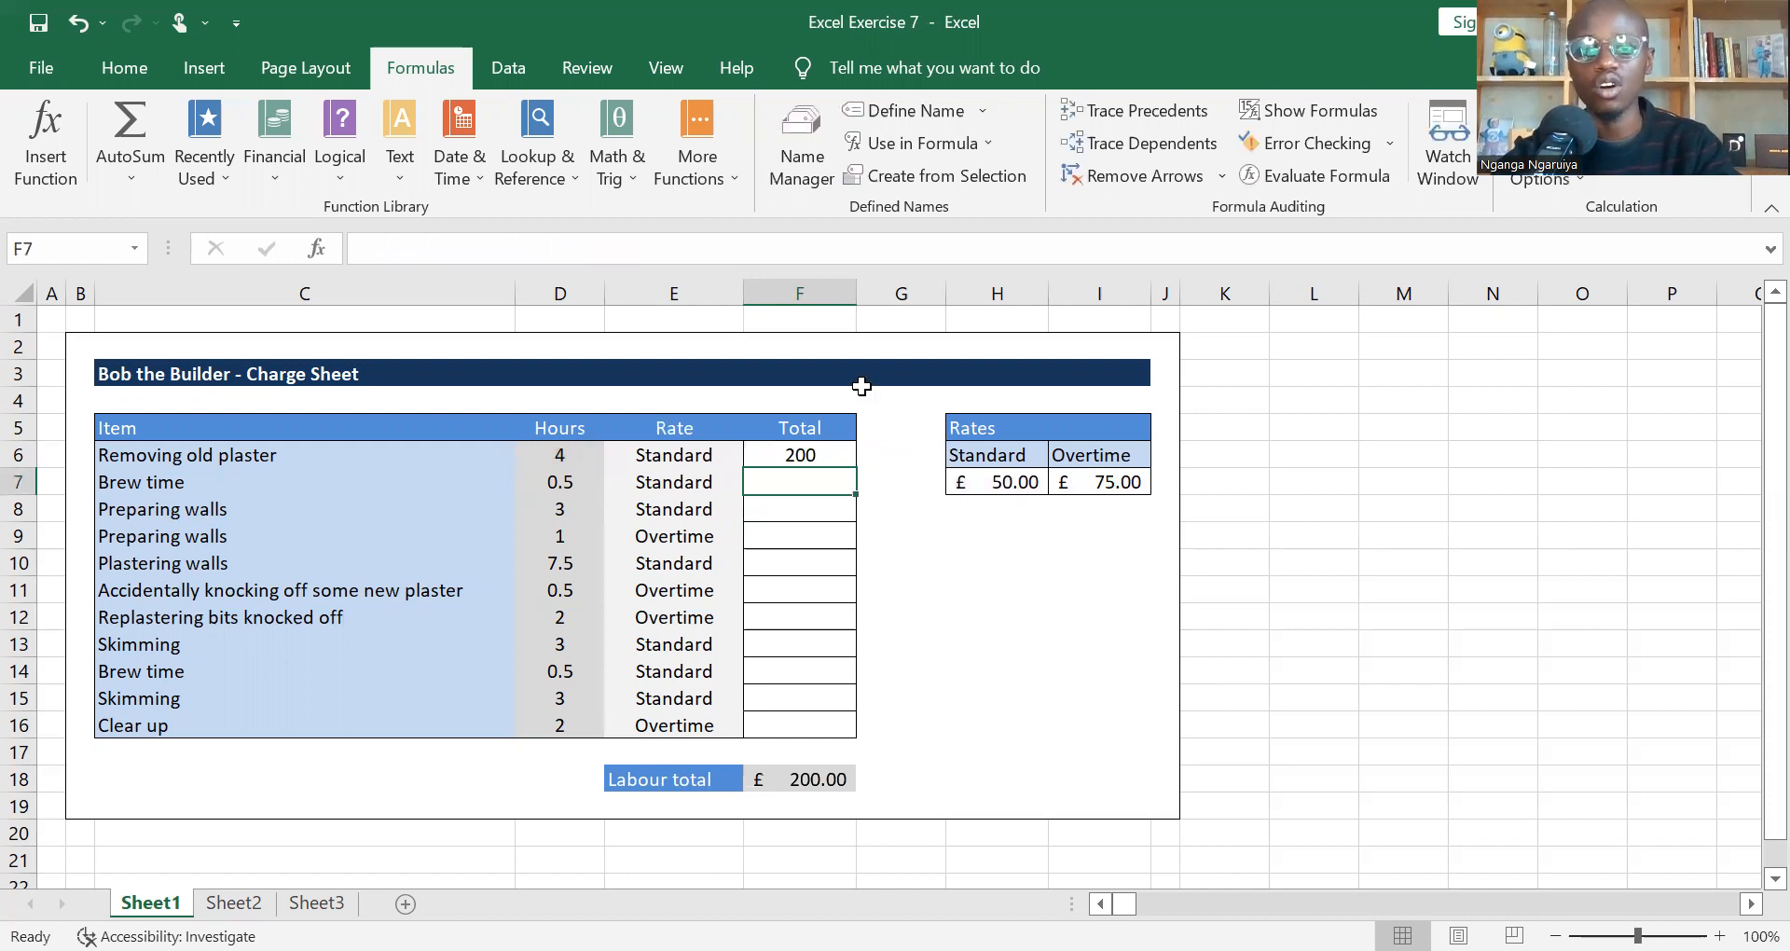
Step: Fill the F6 formula down the Total column to F16
click(807, 454)
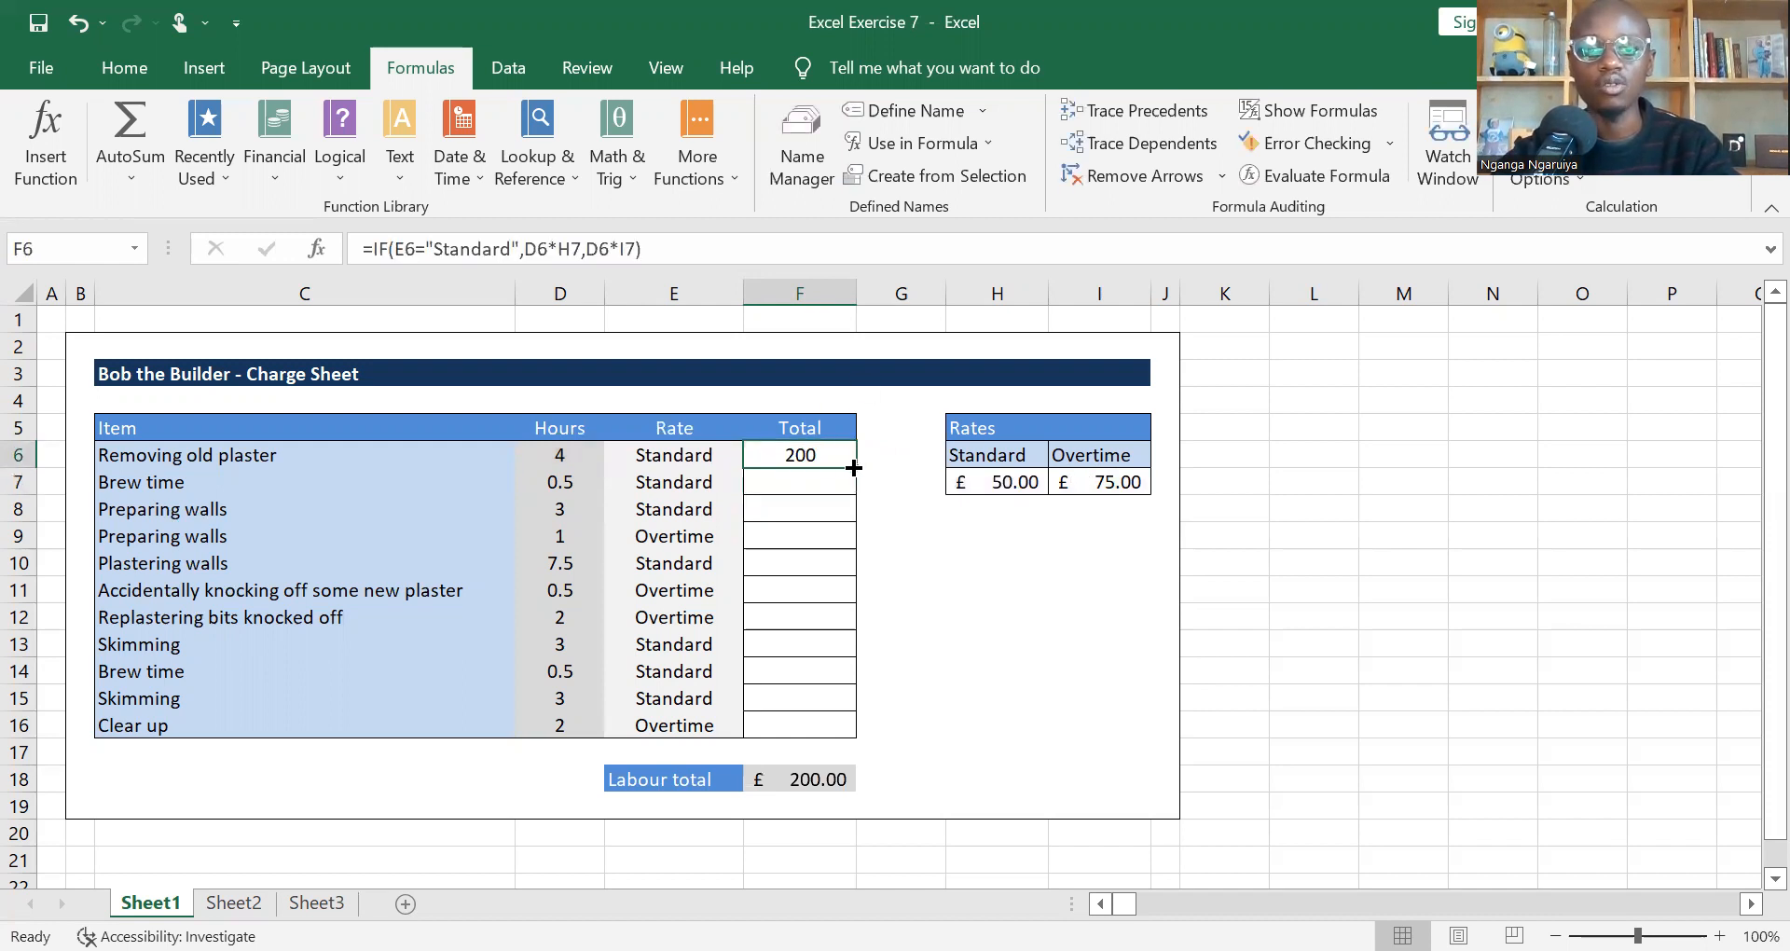
double_click(854, 467)
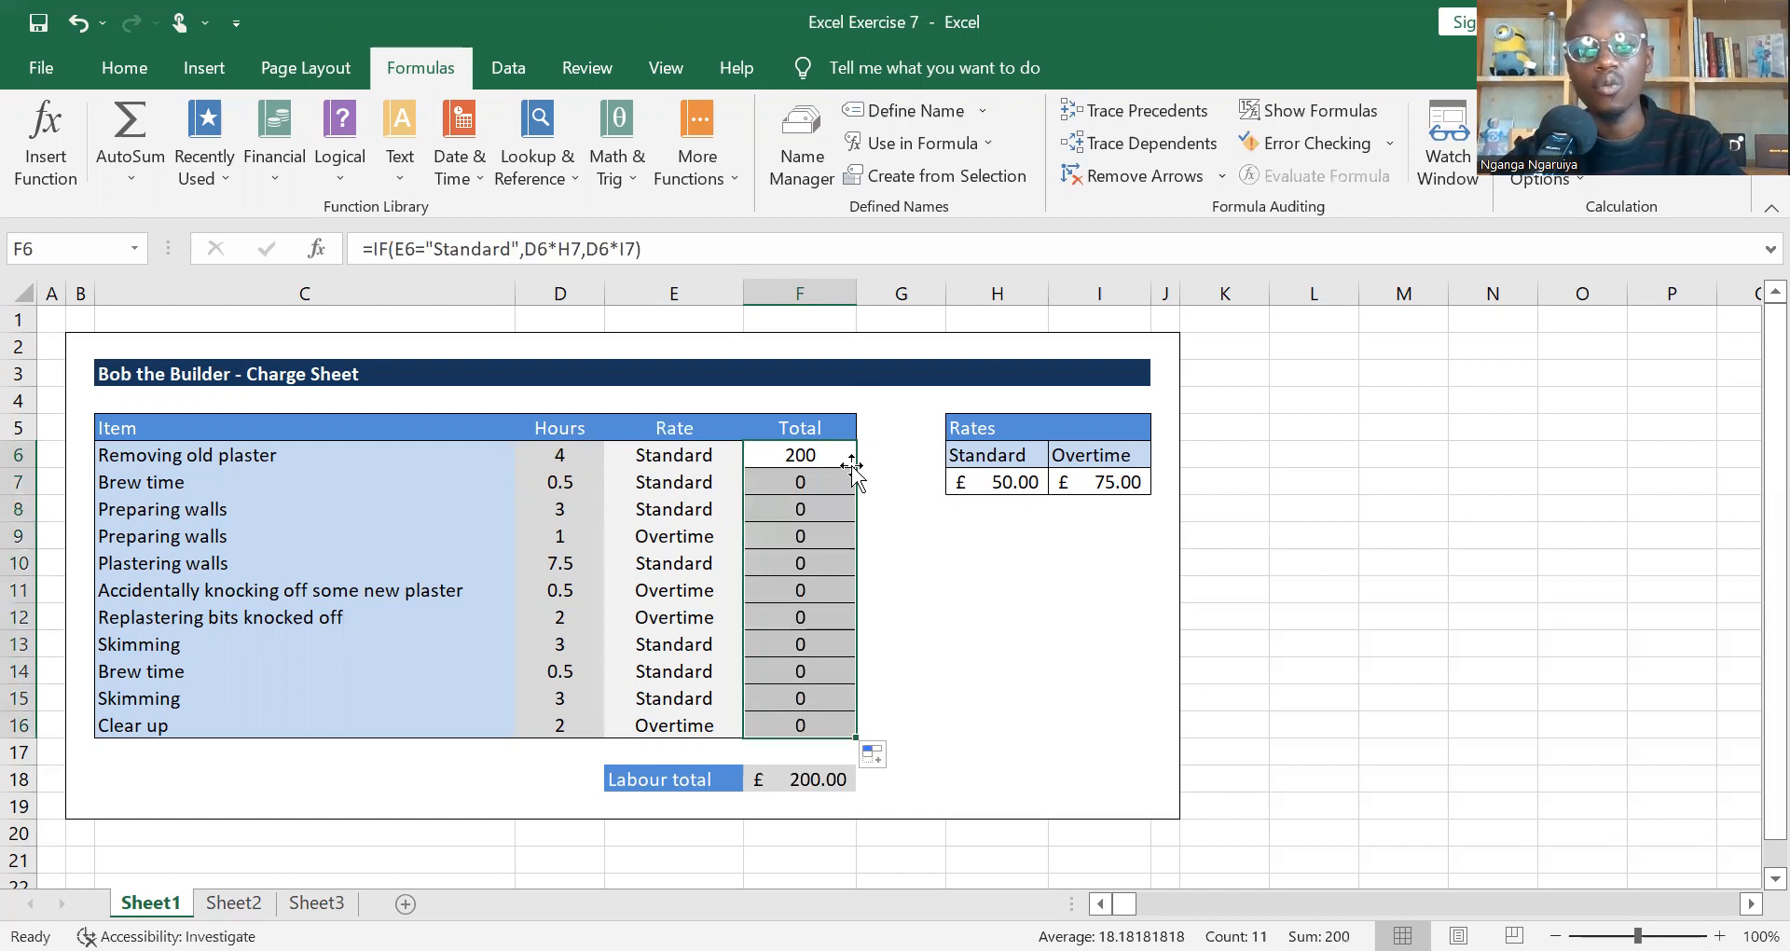
Step: Compare the copied Total formulas in F7 and F8 with the original in F6, checking the hours they use
key(Down)
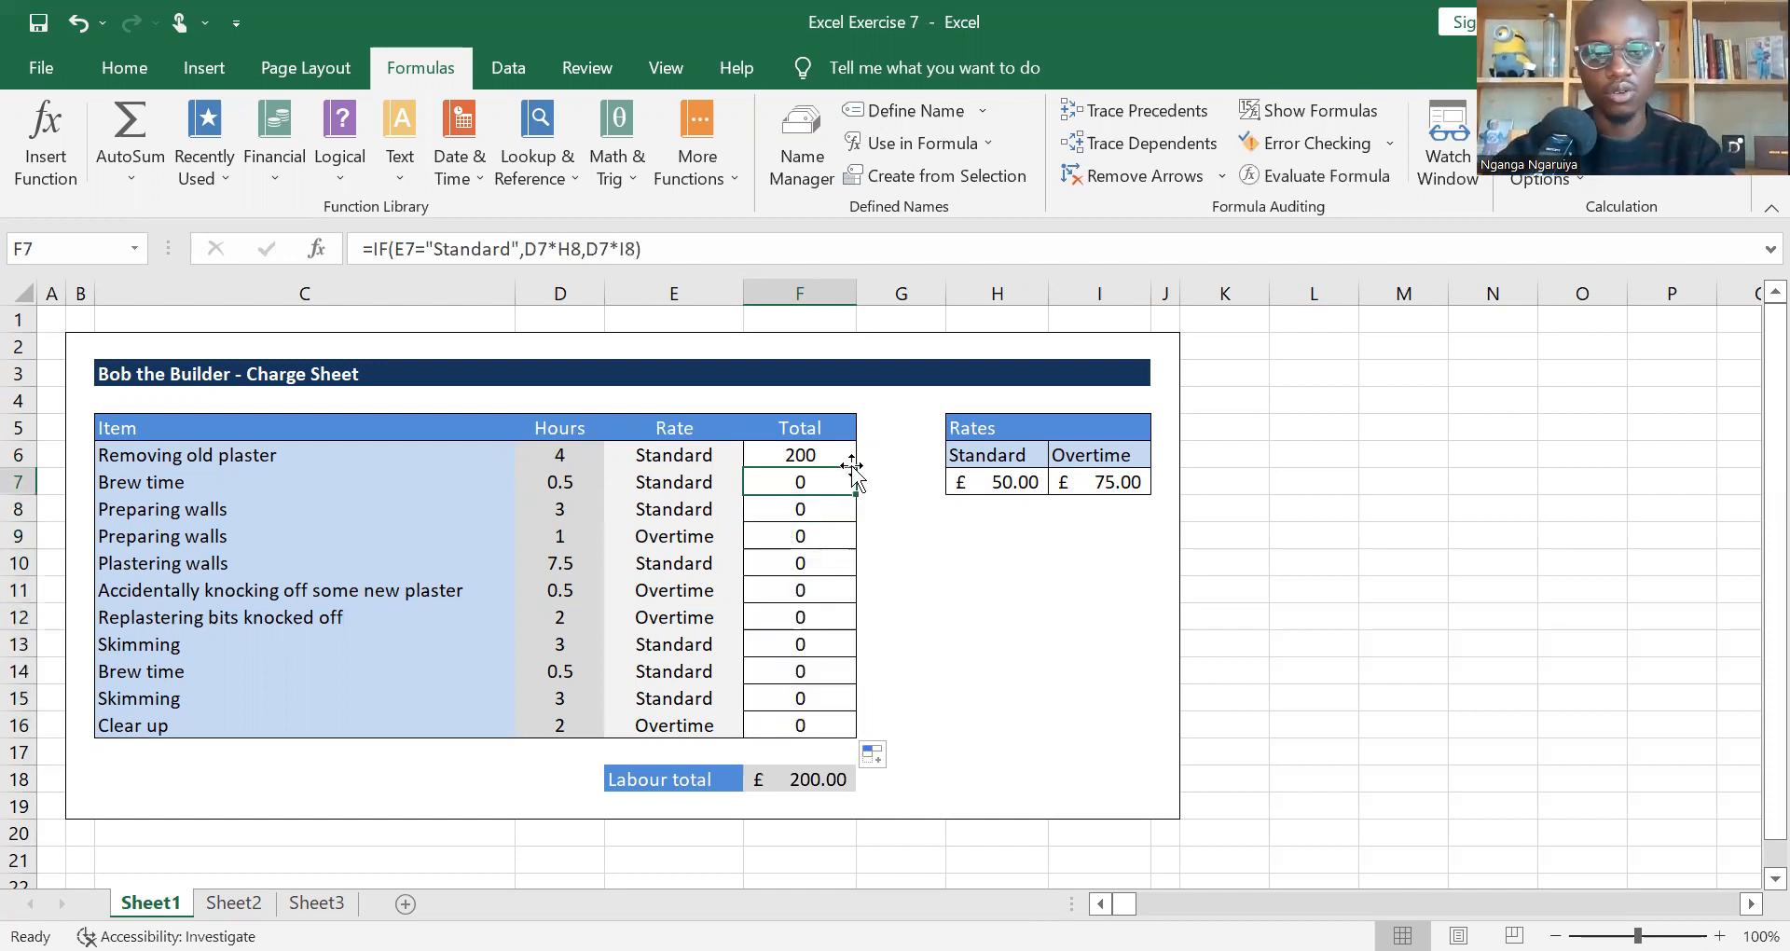
key(Left)
key(Left)
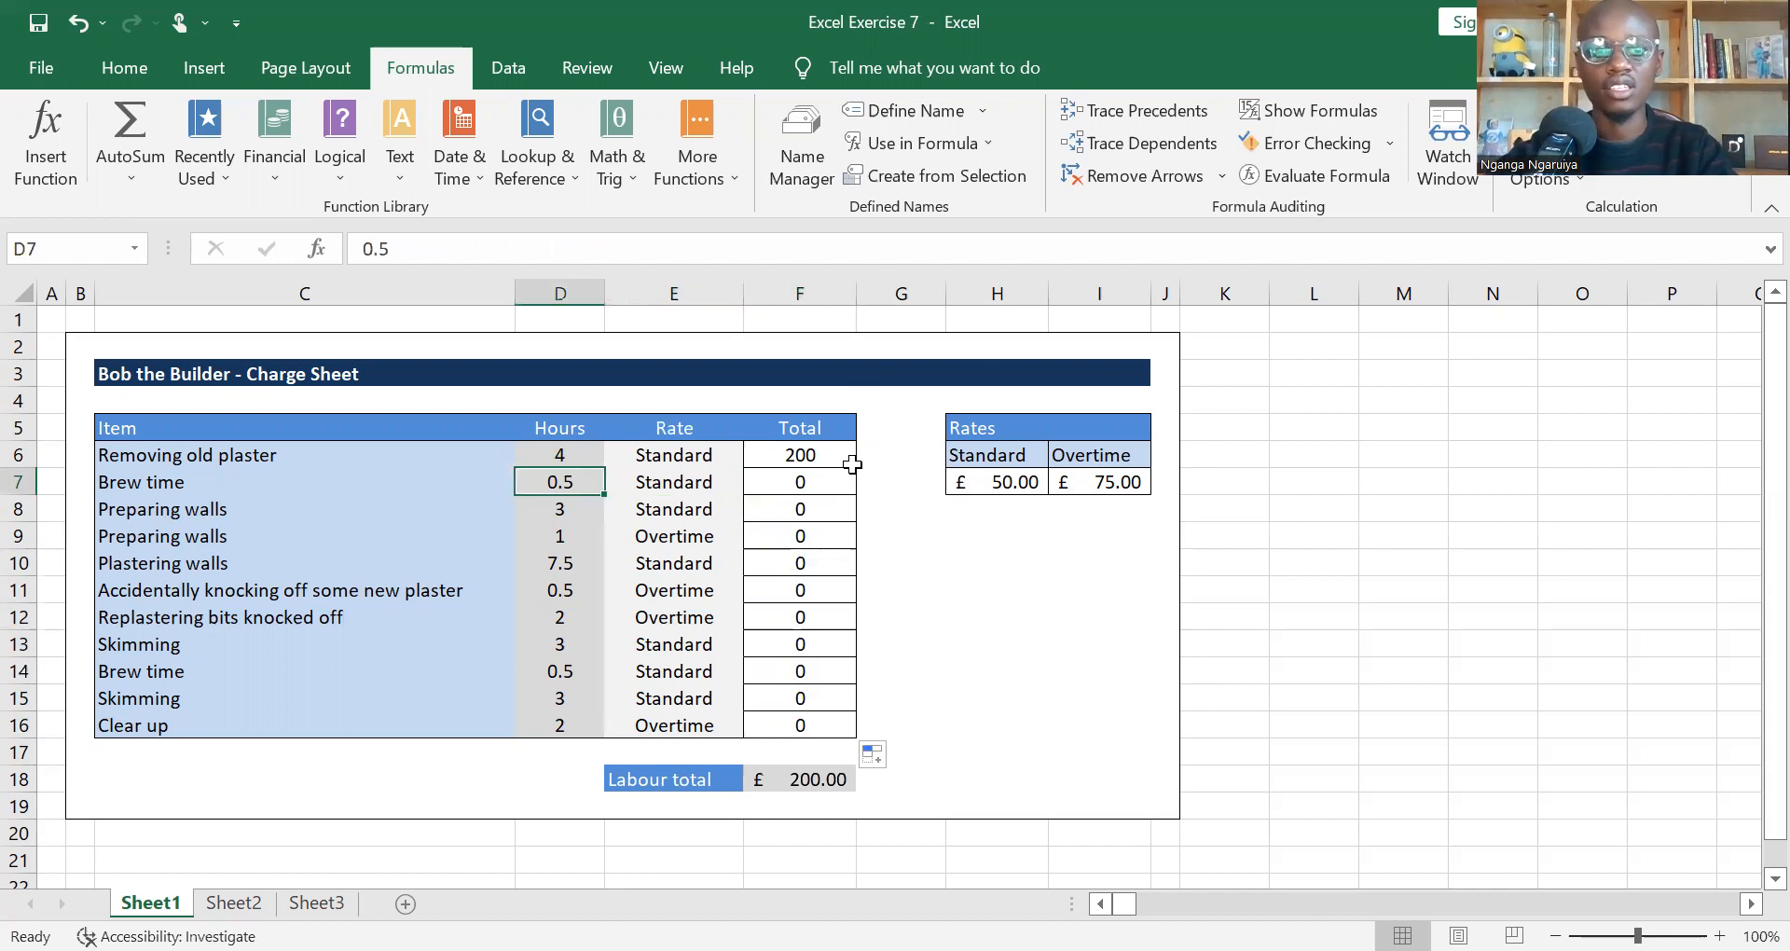
key(Right)
key(Right)
key(Up)
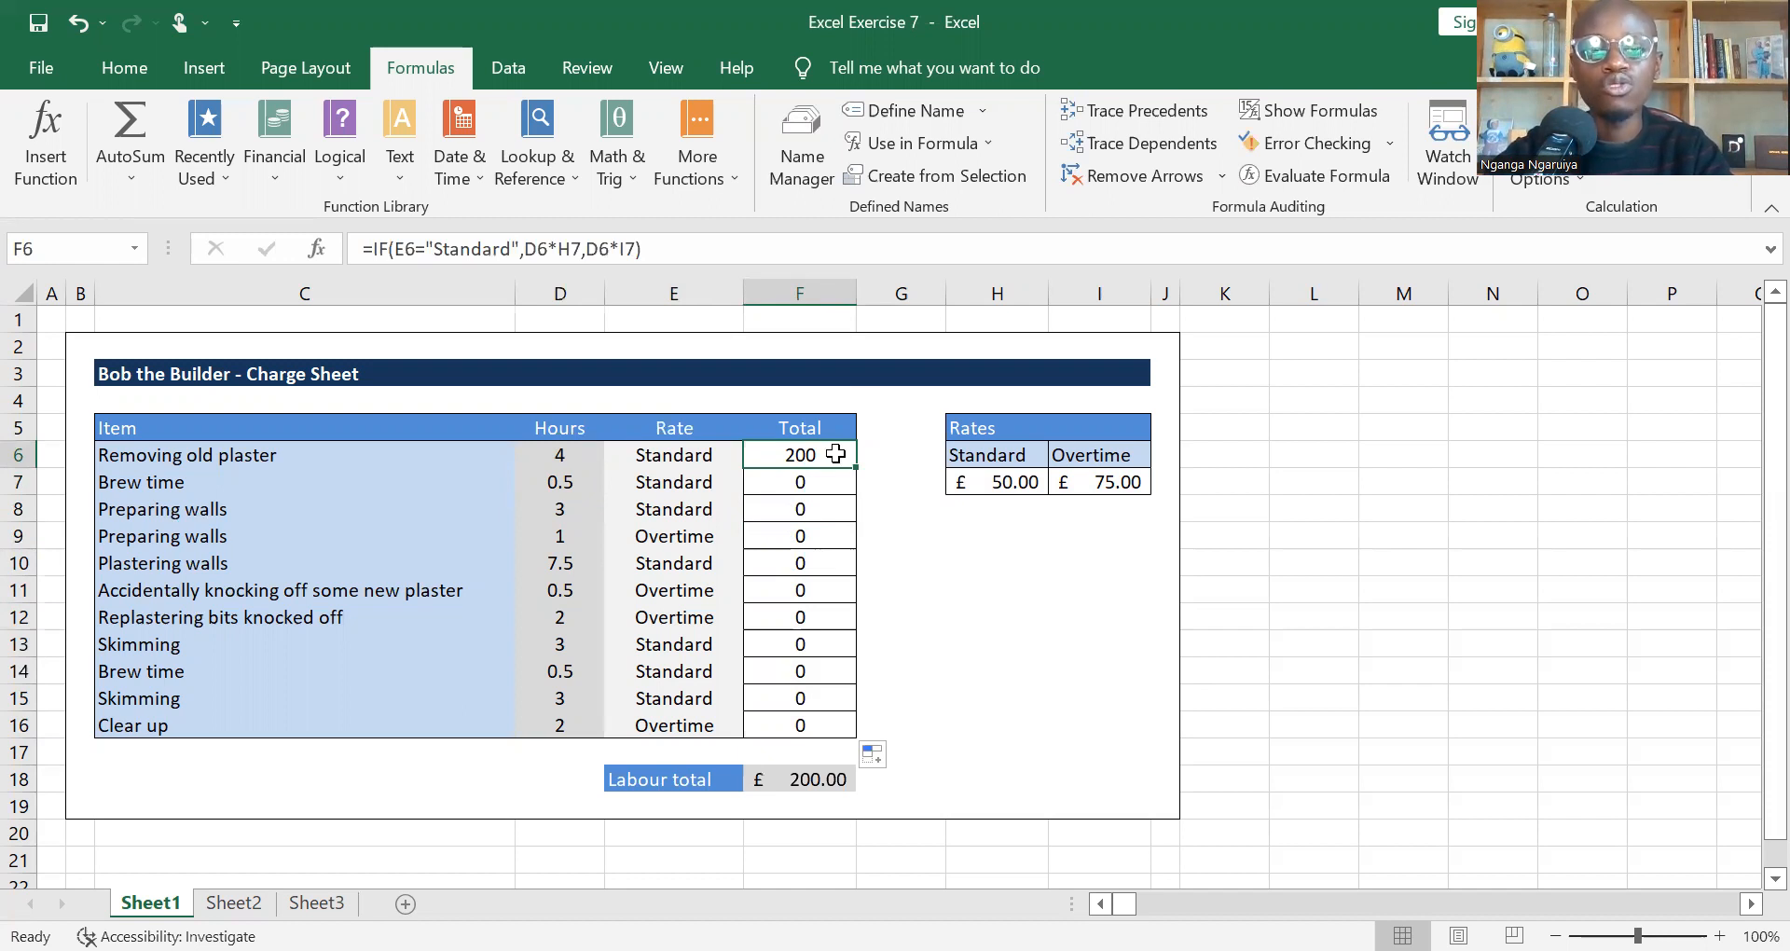
key(Down)
key(Down)
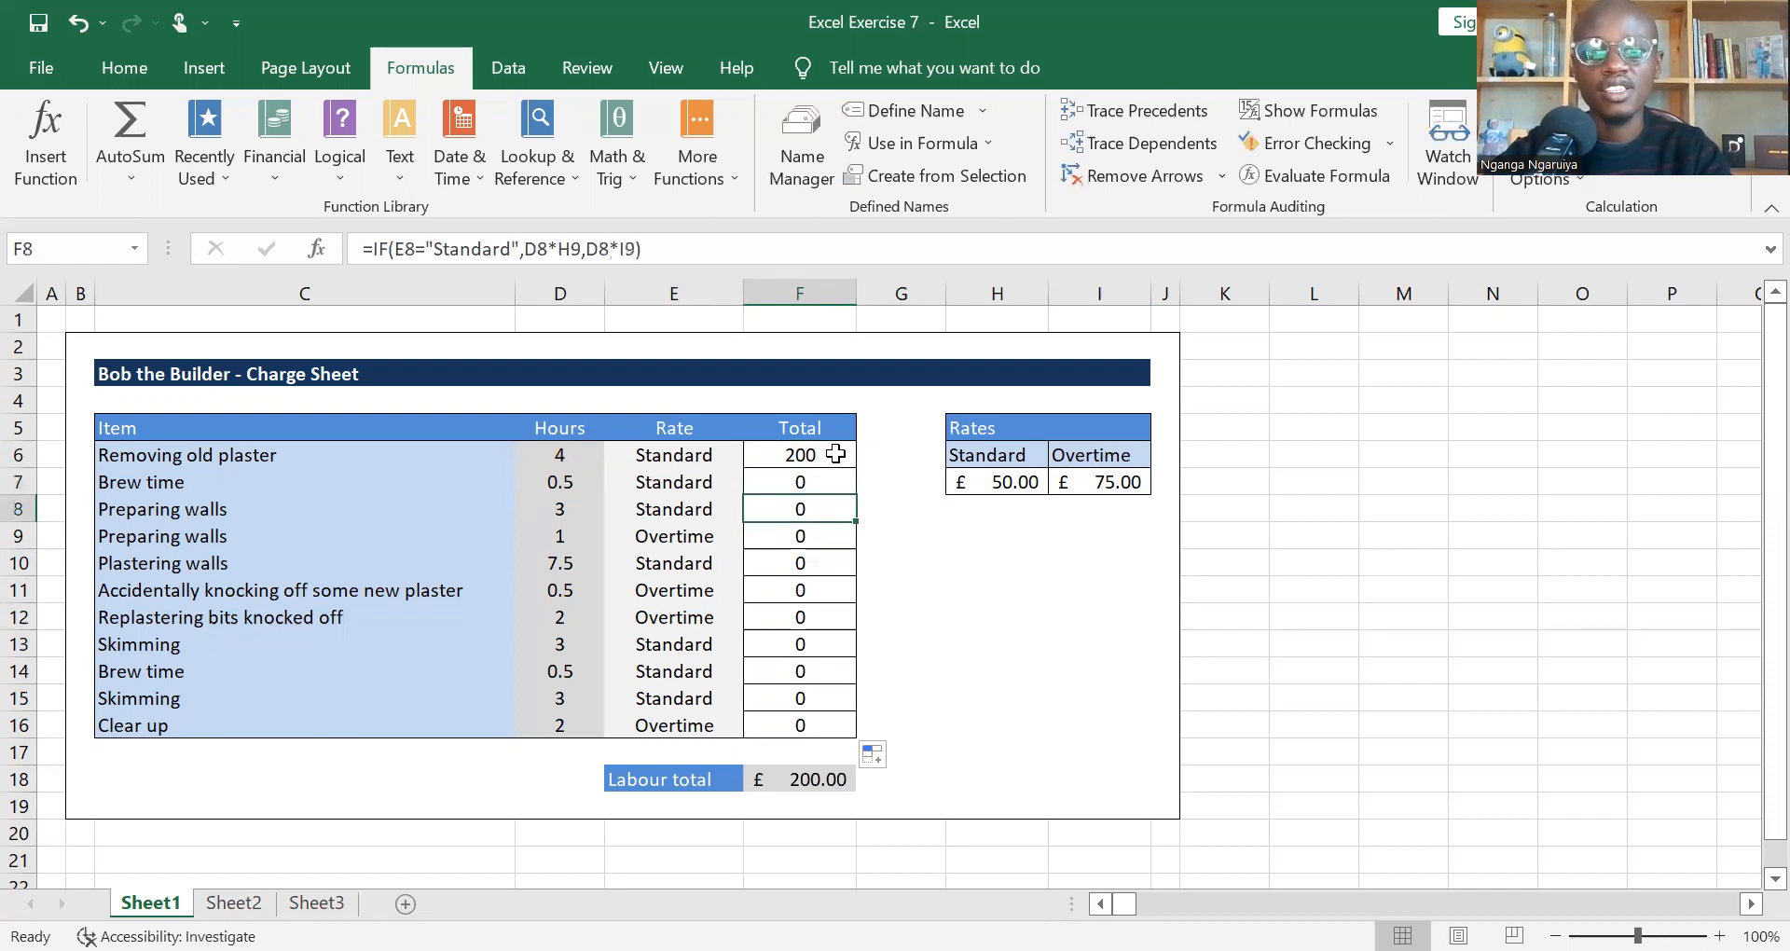
key(Up)
key(Up)
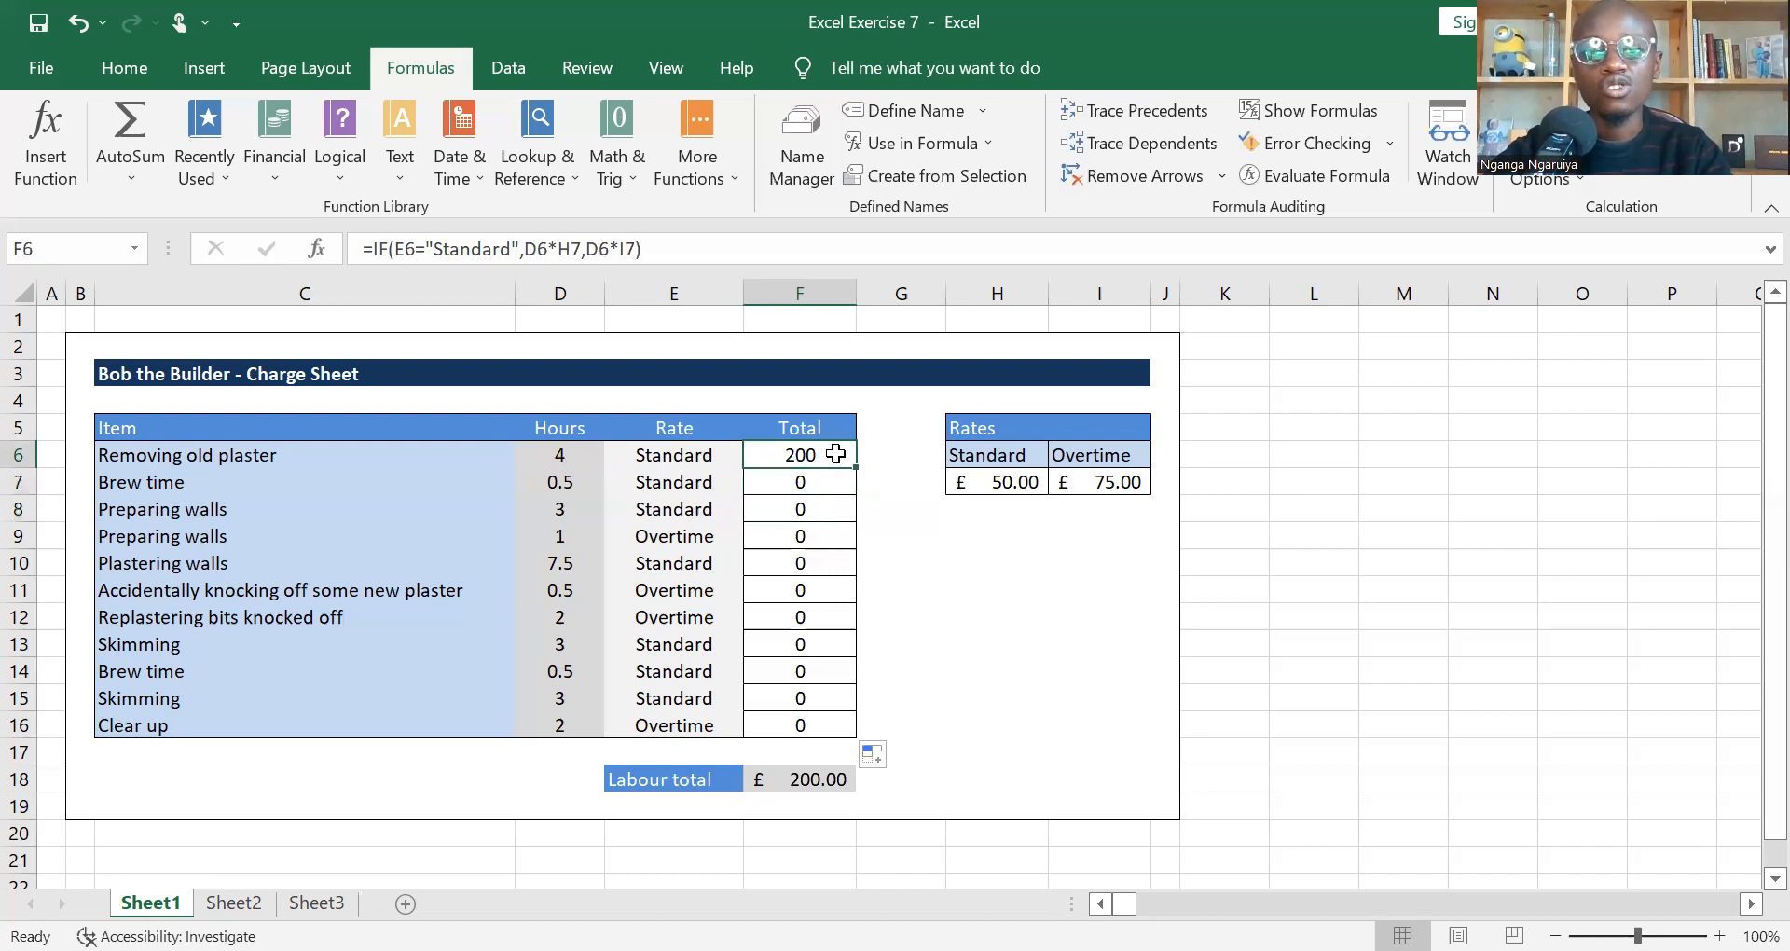
Step: Trace the hours and rate cells used by the first two Total formulas, and display the references of F7's formula
click(990, 485)
click(552, 457)
click(548, 483)
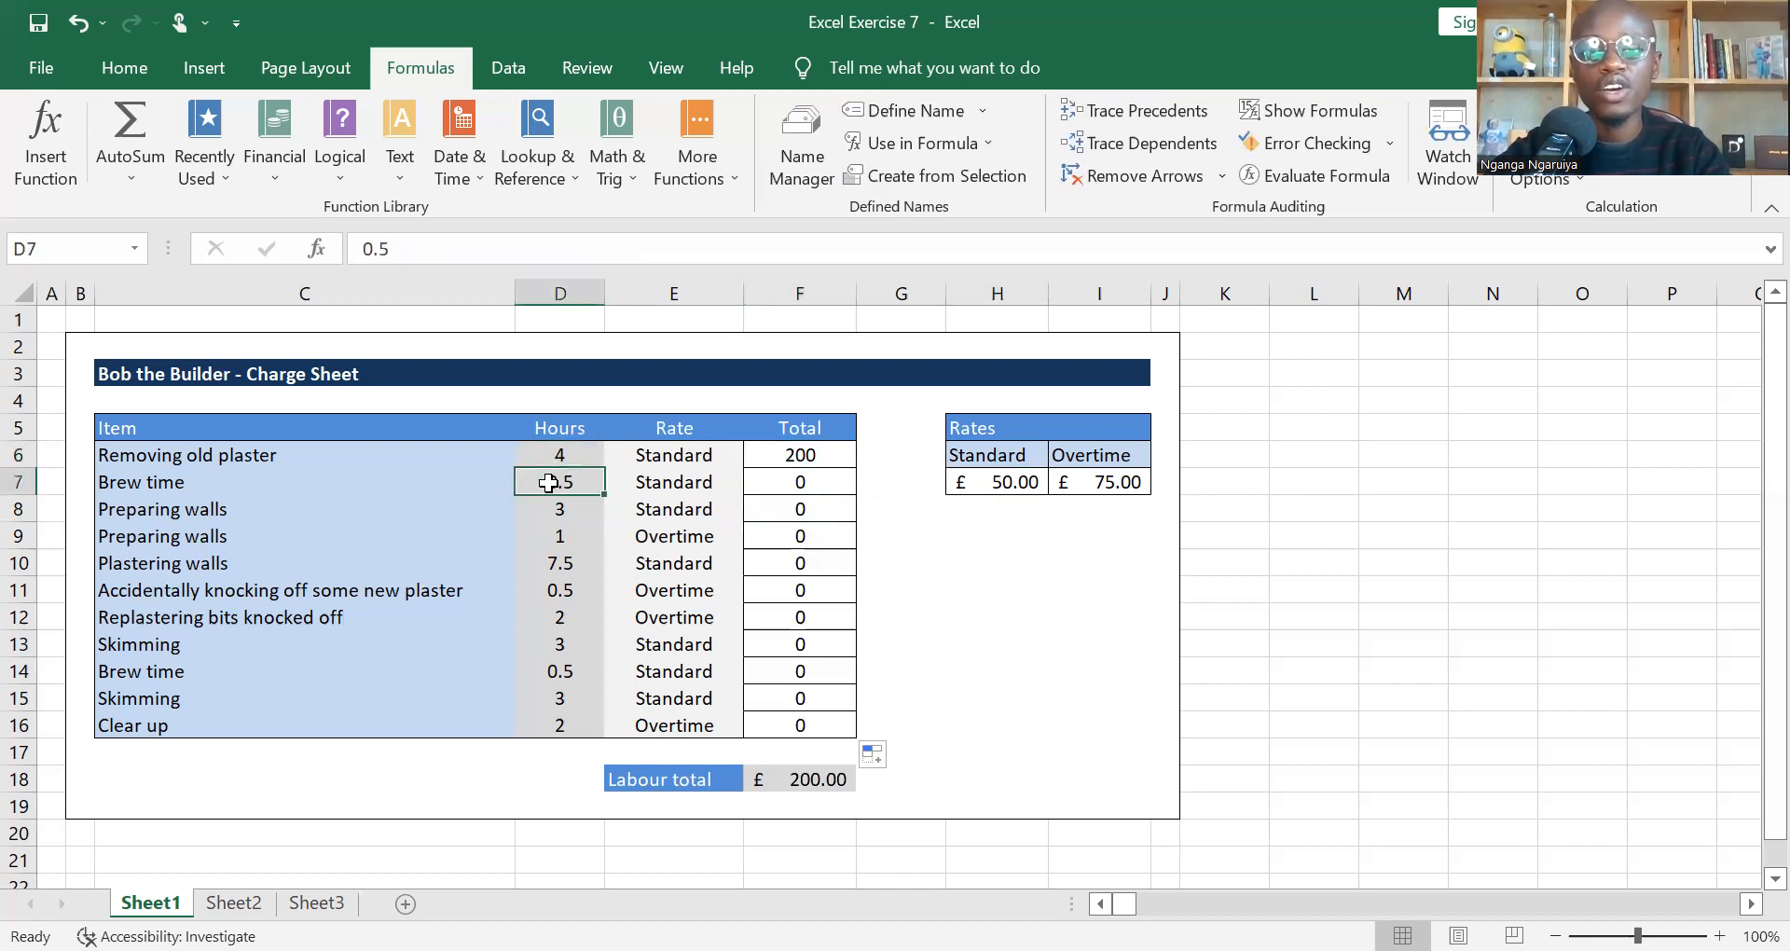
click(998, 486)
key(Down)
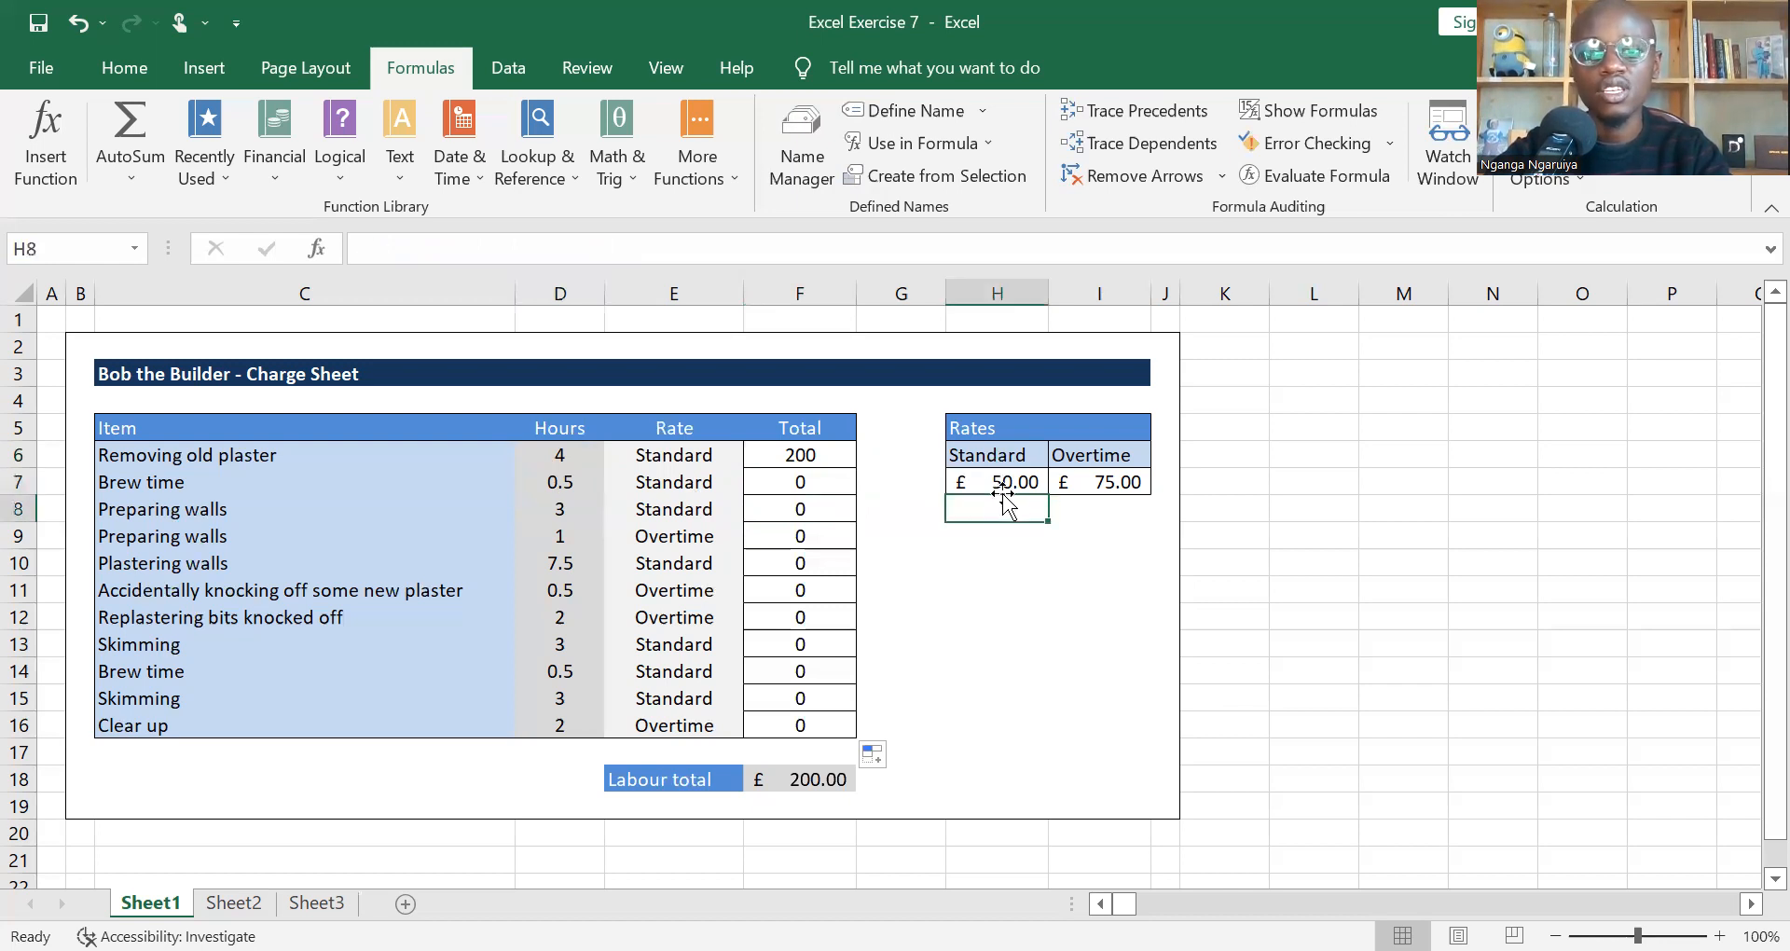
click(837, 482)
click(580, 240)
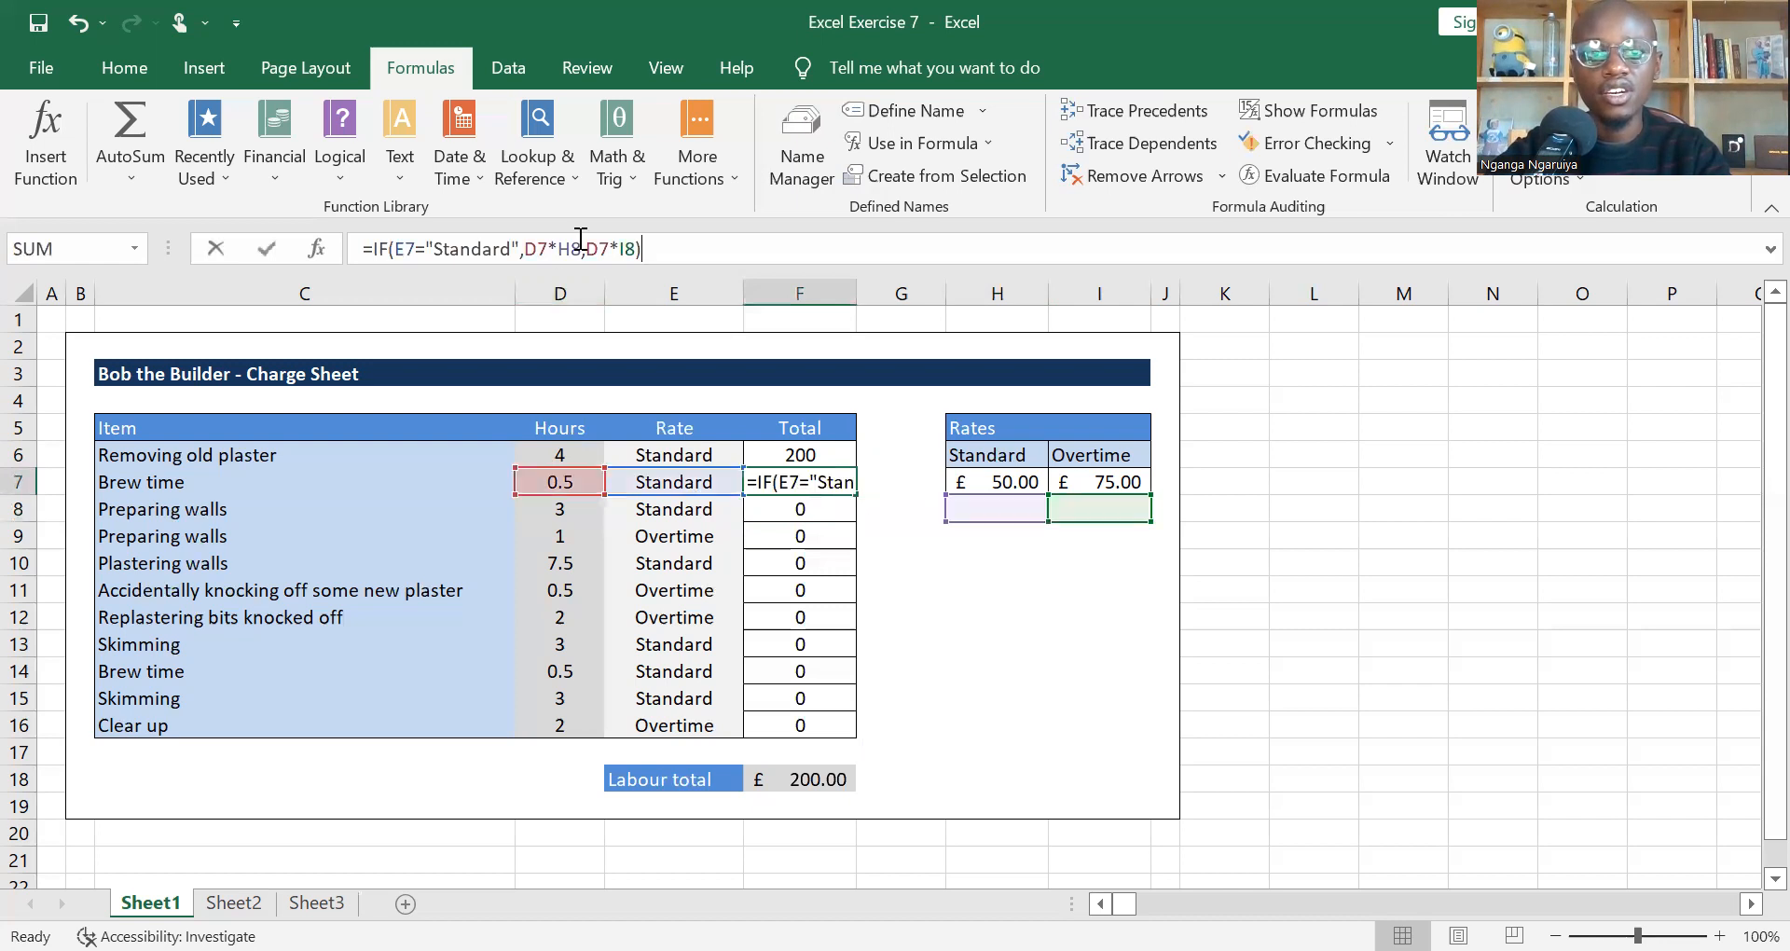
Step: Examine which rate cells the copied formula in F7 refers to, and return to the original in F6
key(Escape)
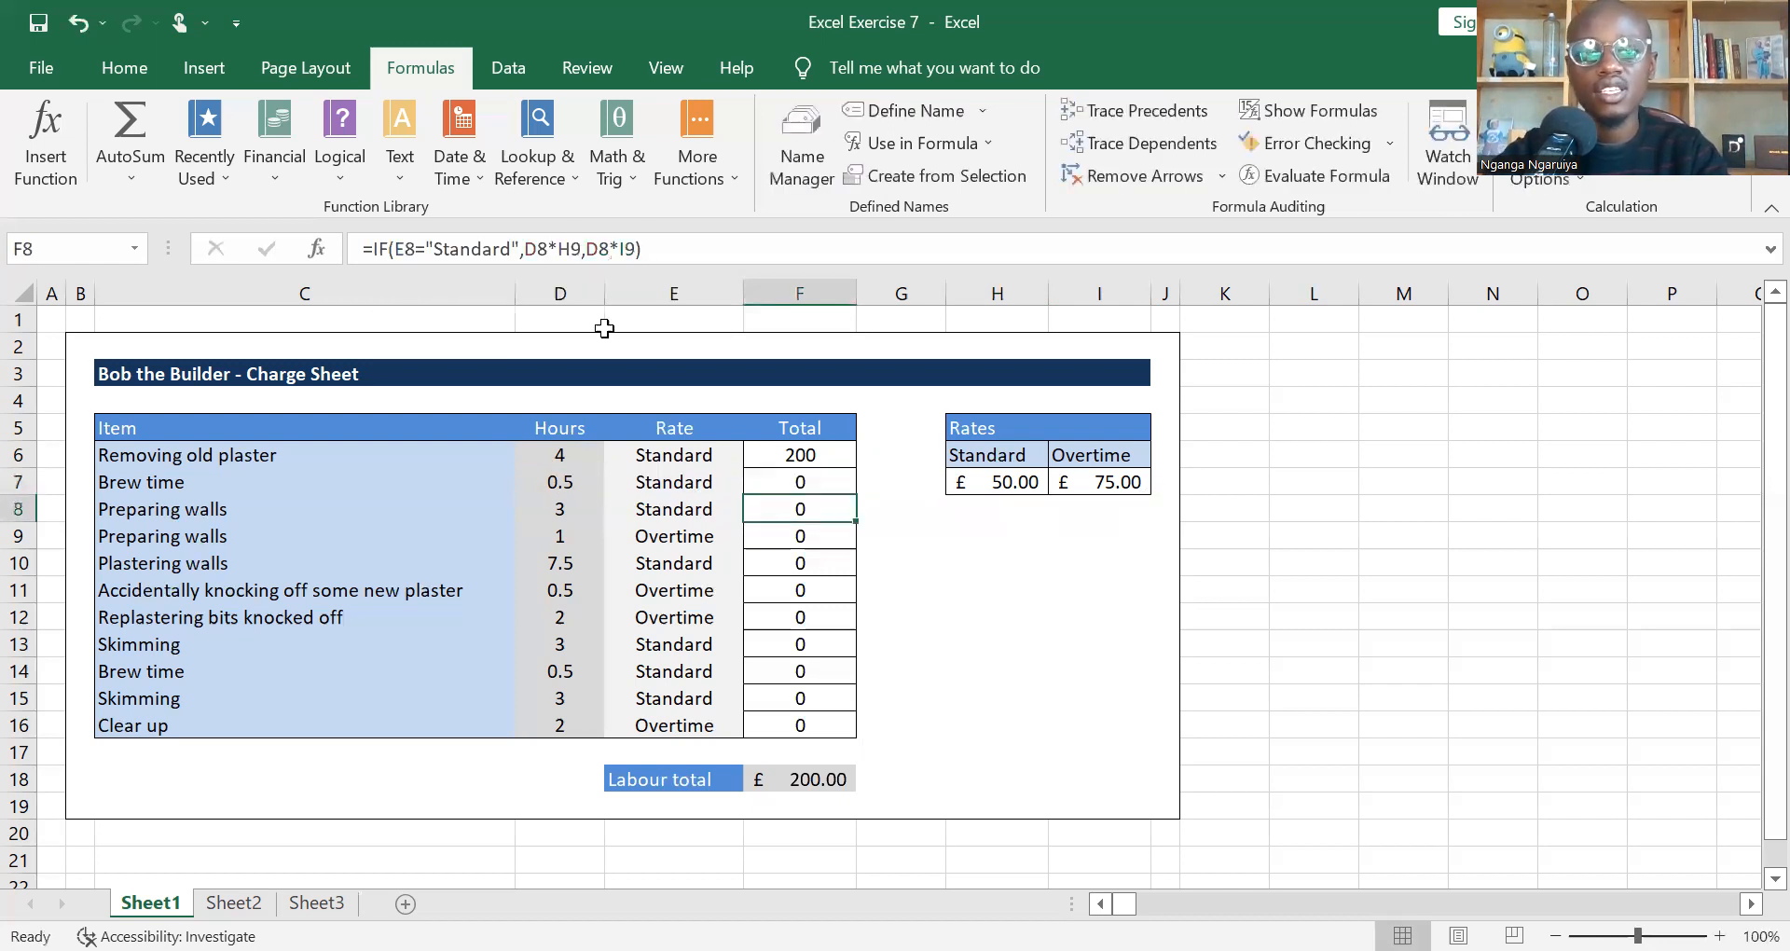
click(591, 249)
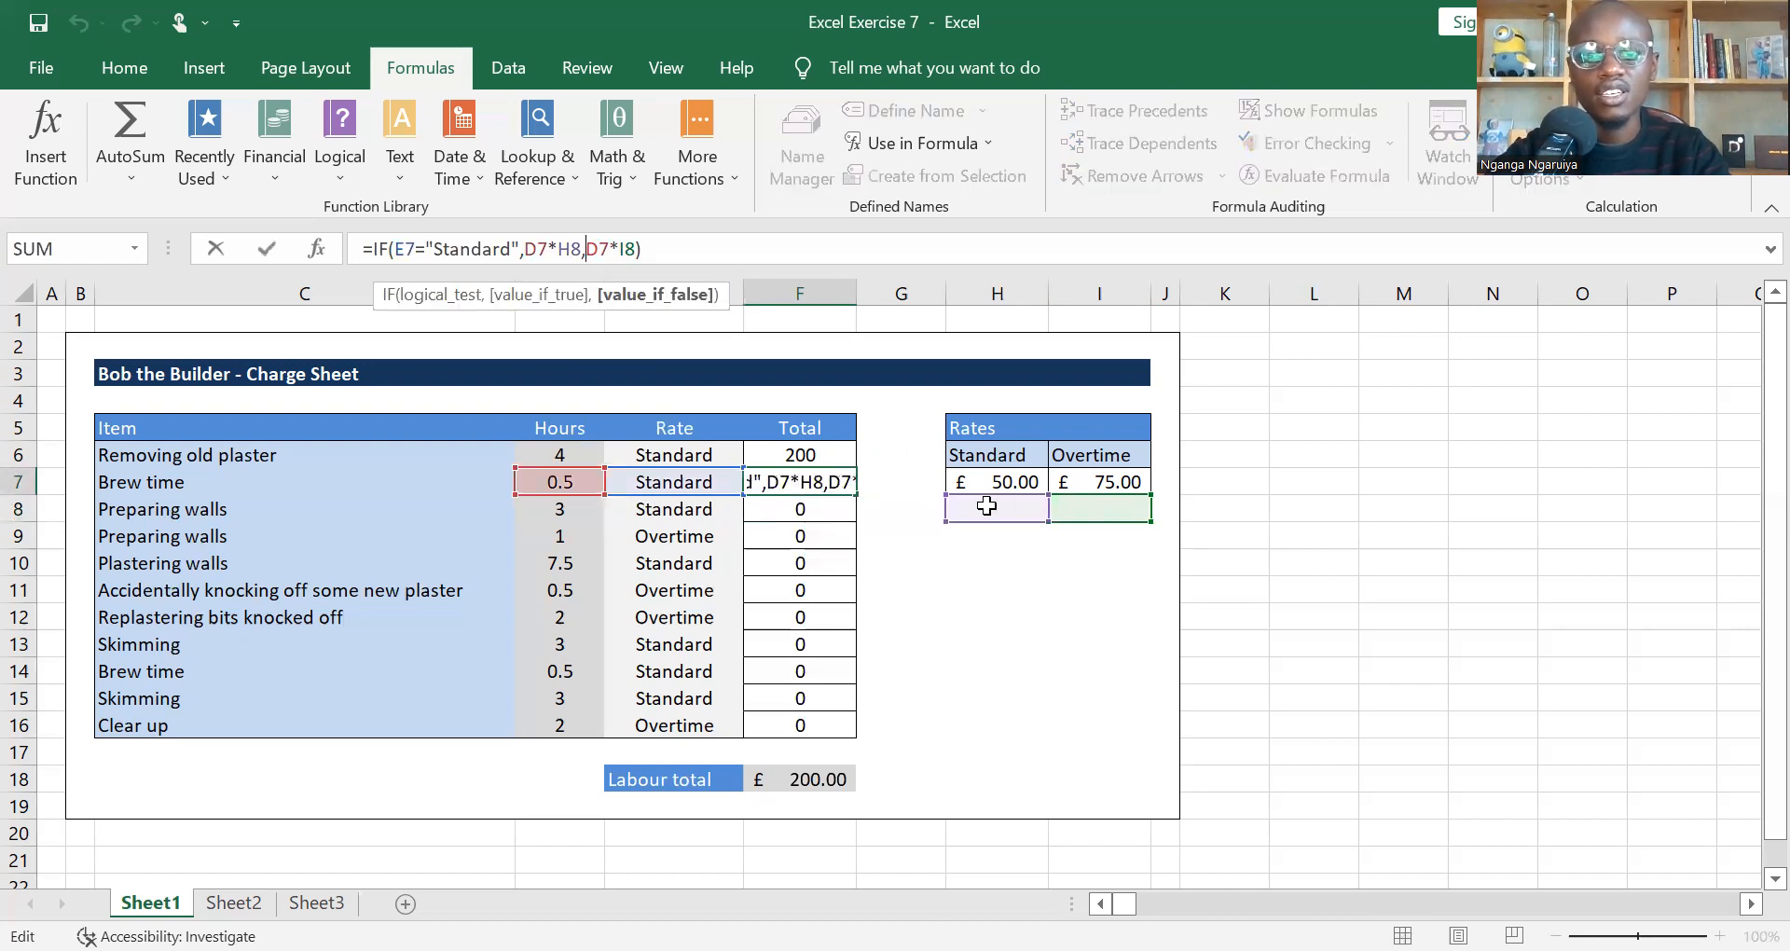
key(Escape)
key(Up)
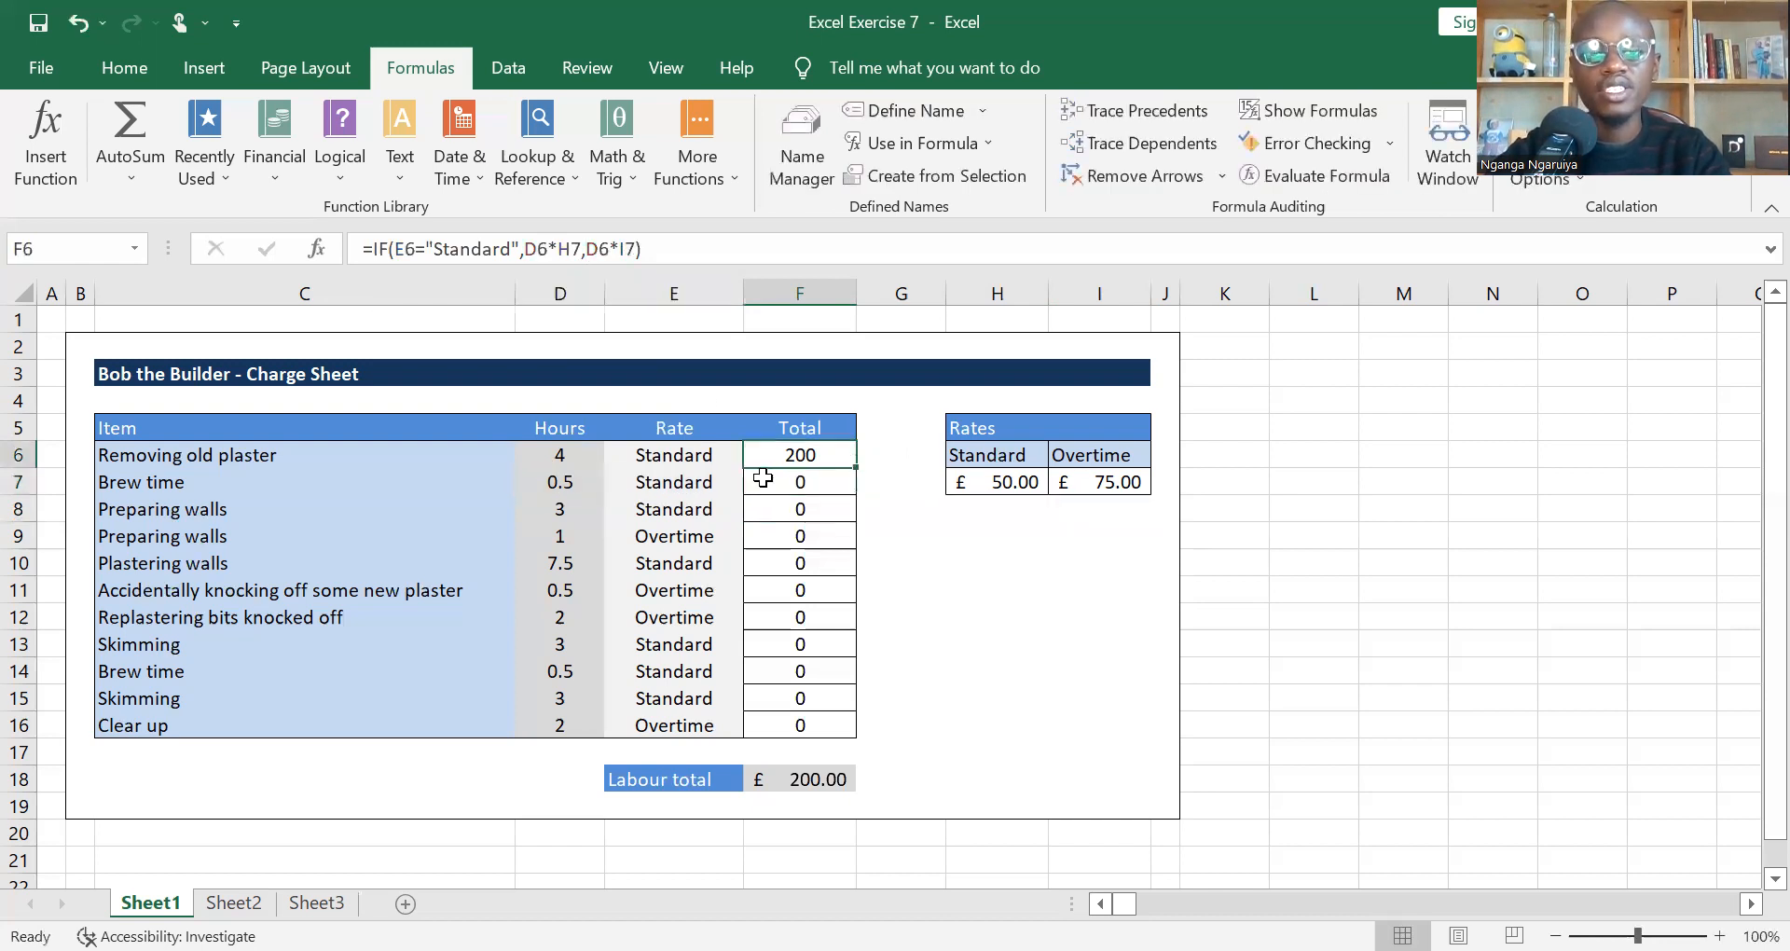
Step: Make the standard rate reference in F6's formula absolute as $H$7
click(590, 248)
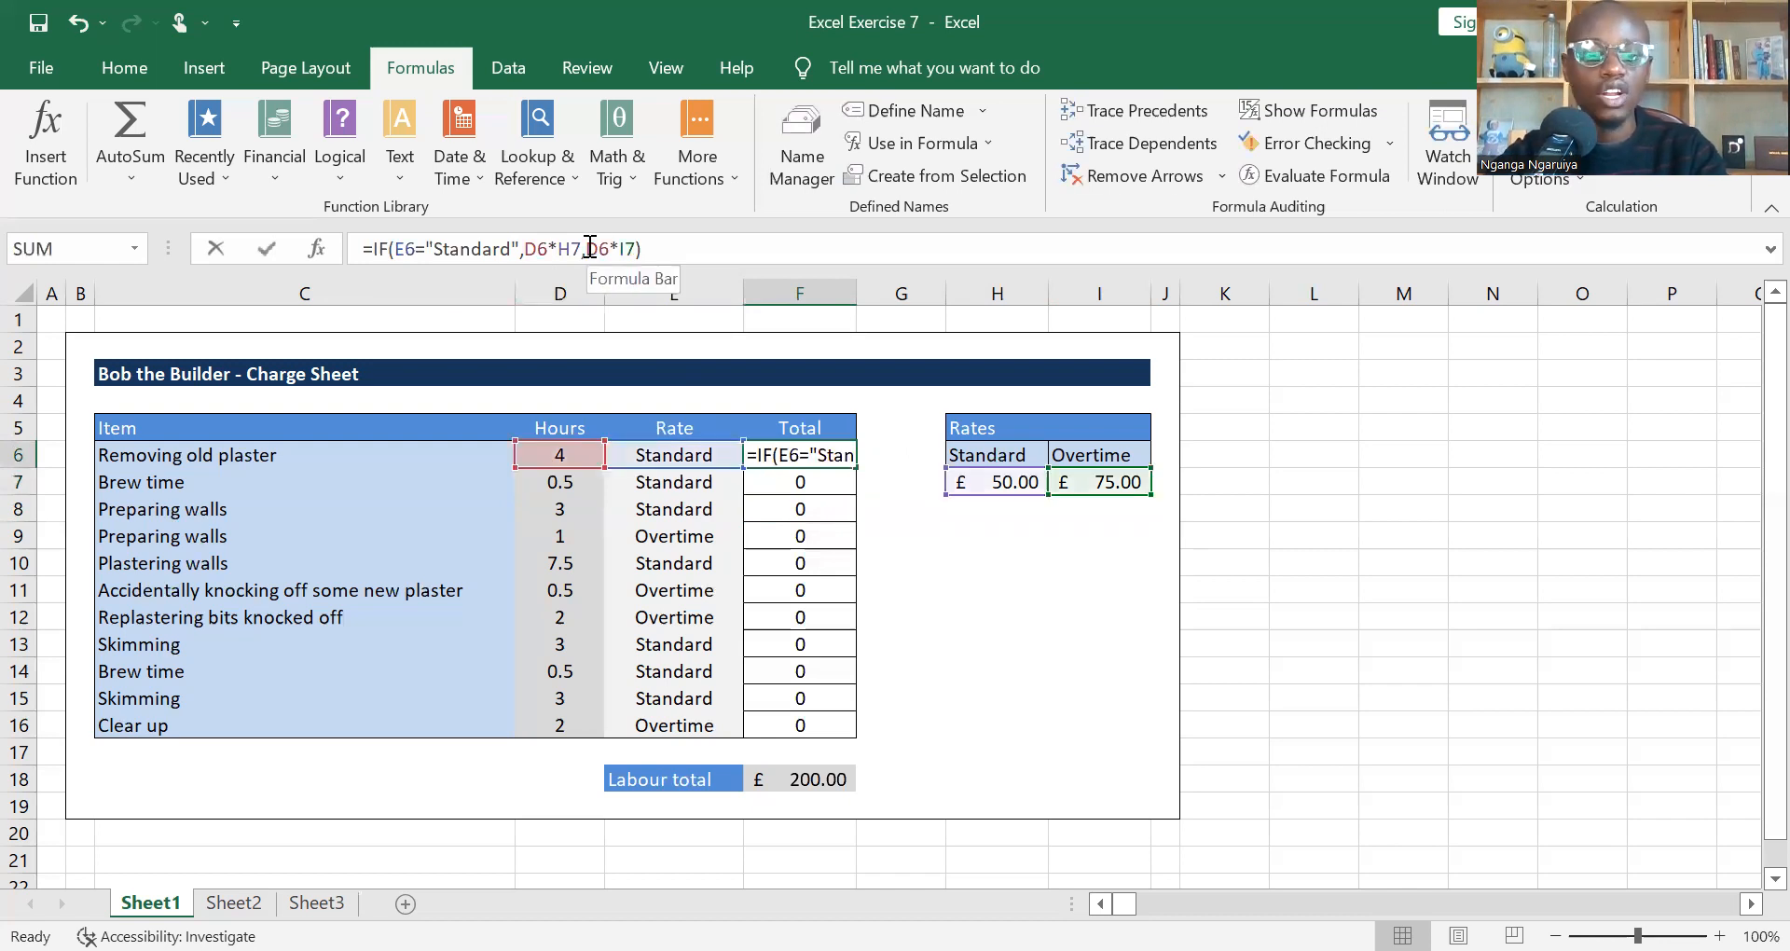
click(590, 247)
text($)
key(Right)
text($)
key(Right)
key(Right)
key(Right)
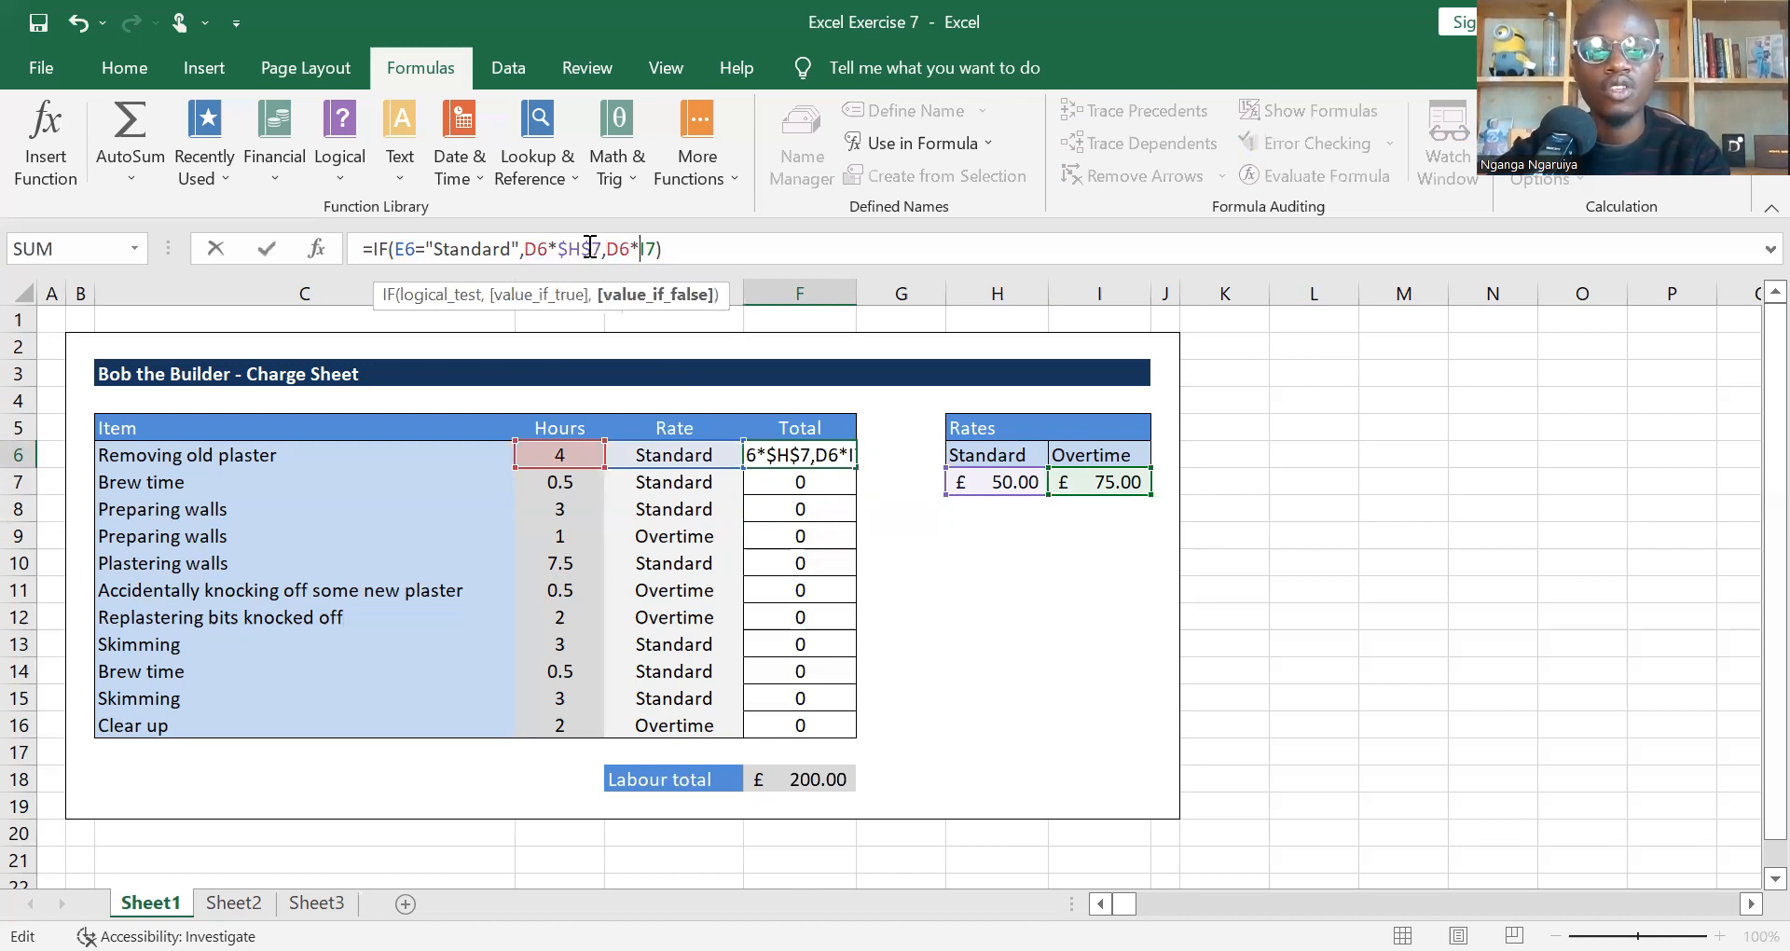
click(590, 247)
key(BackSpace)
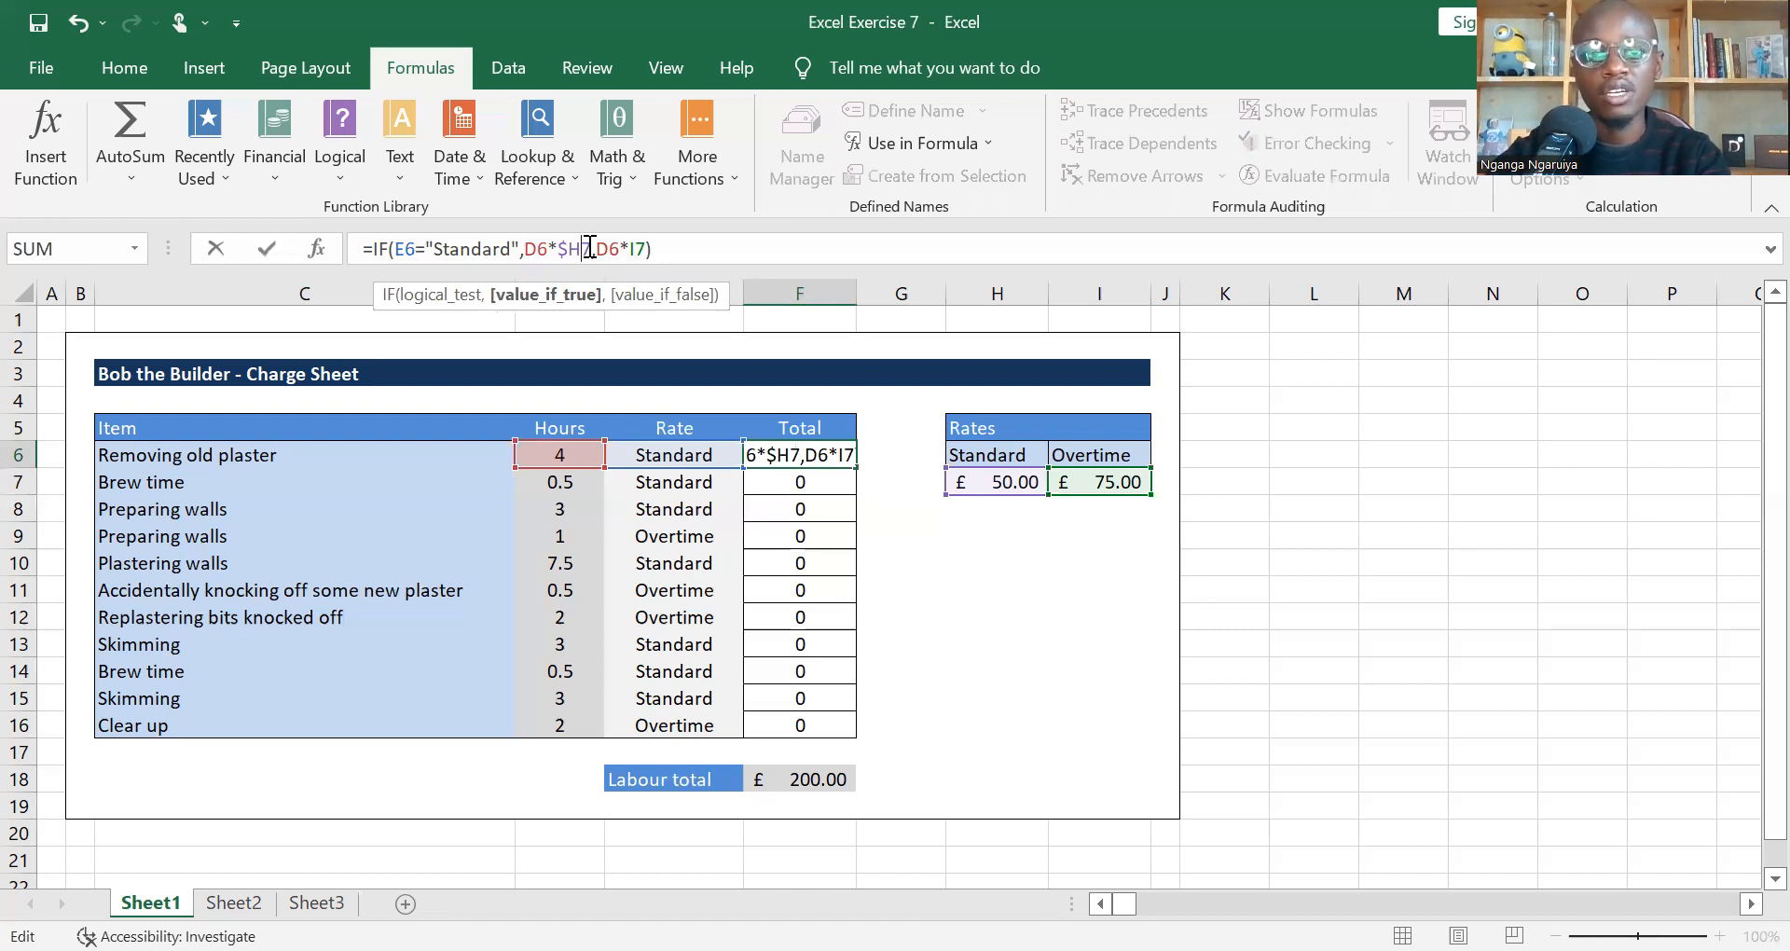
text($)
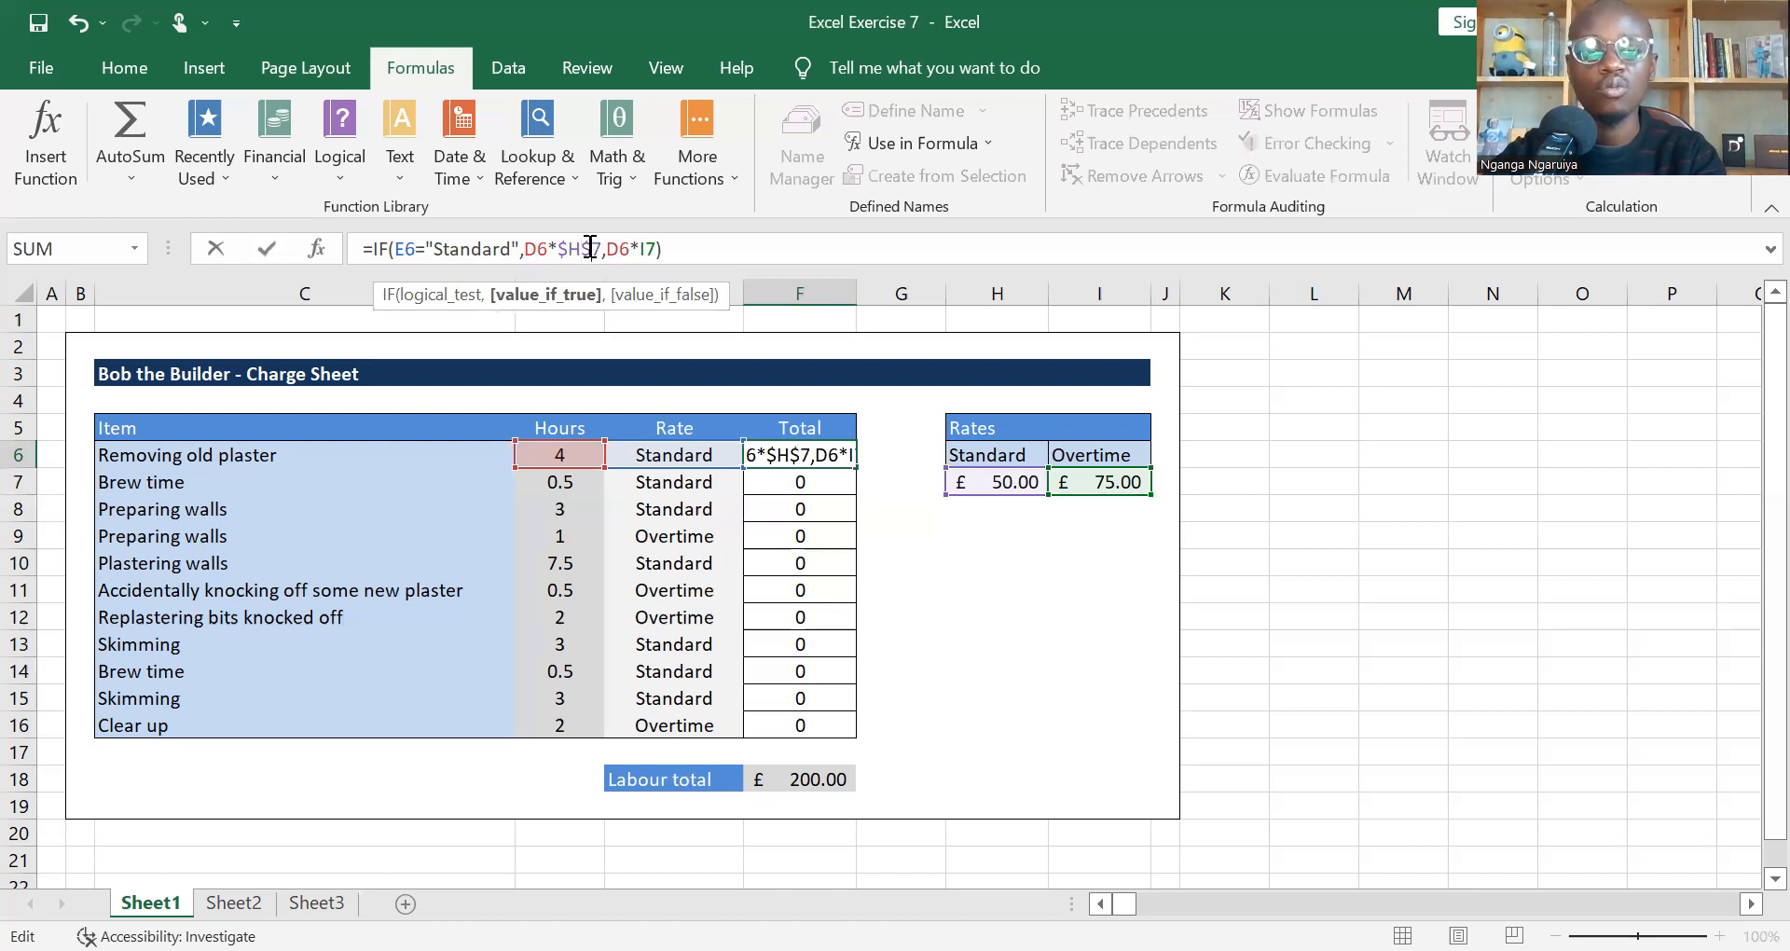
Step: Make the overtime rate reference in F6's formula absolute as $I$7
key(Right)
key(Right)
text($H)
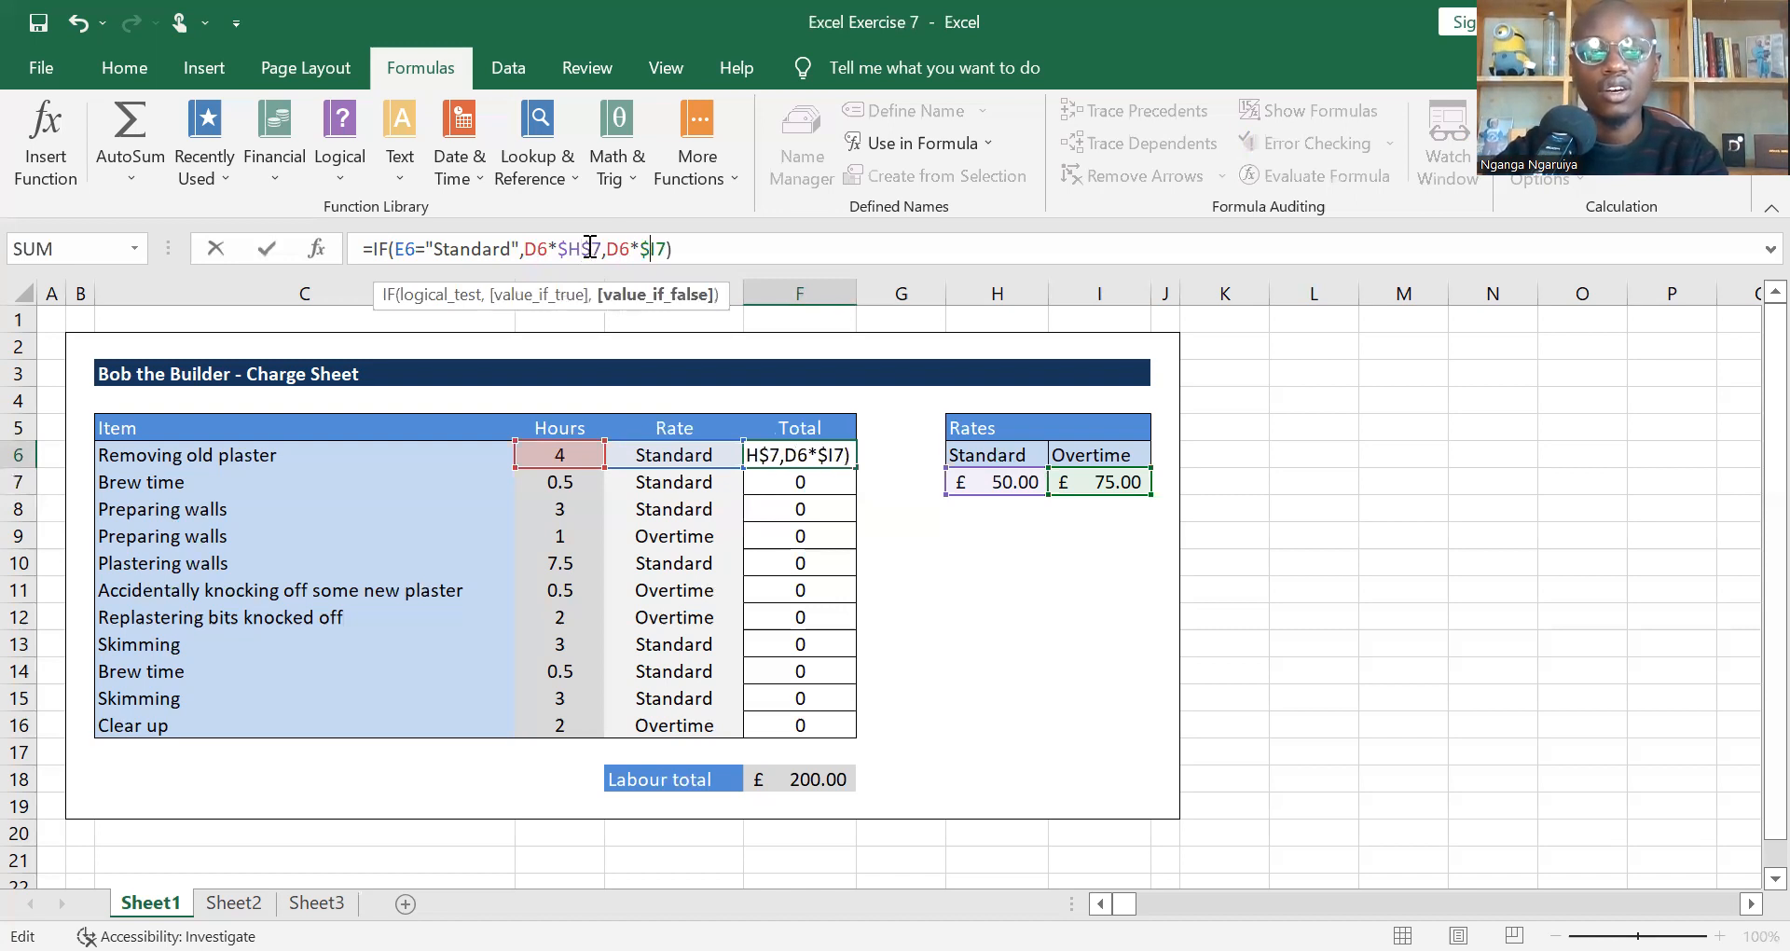
text($)
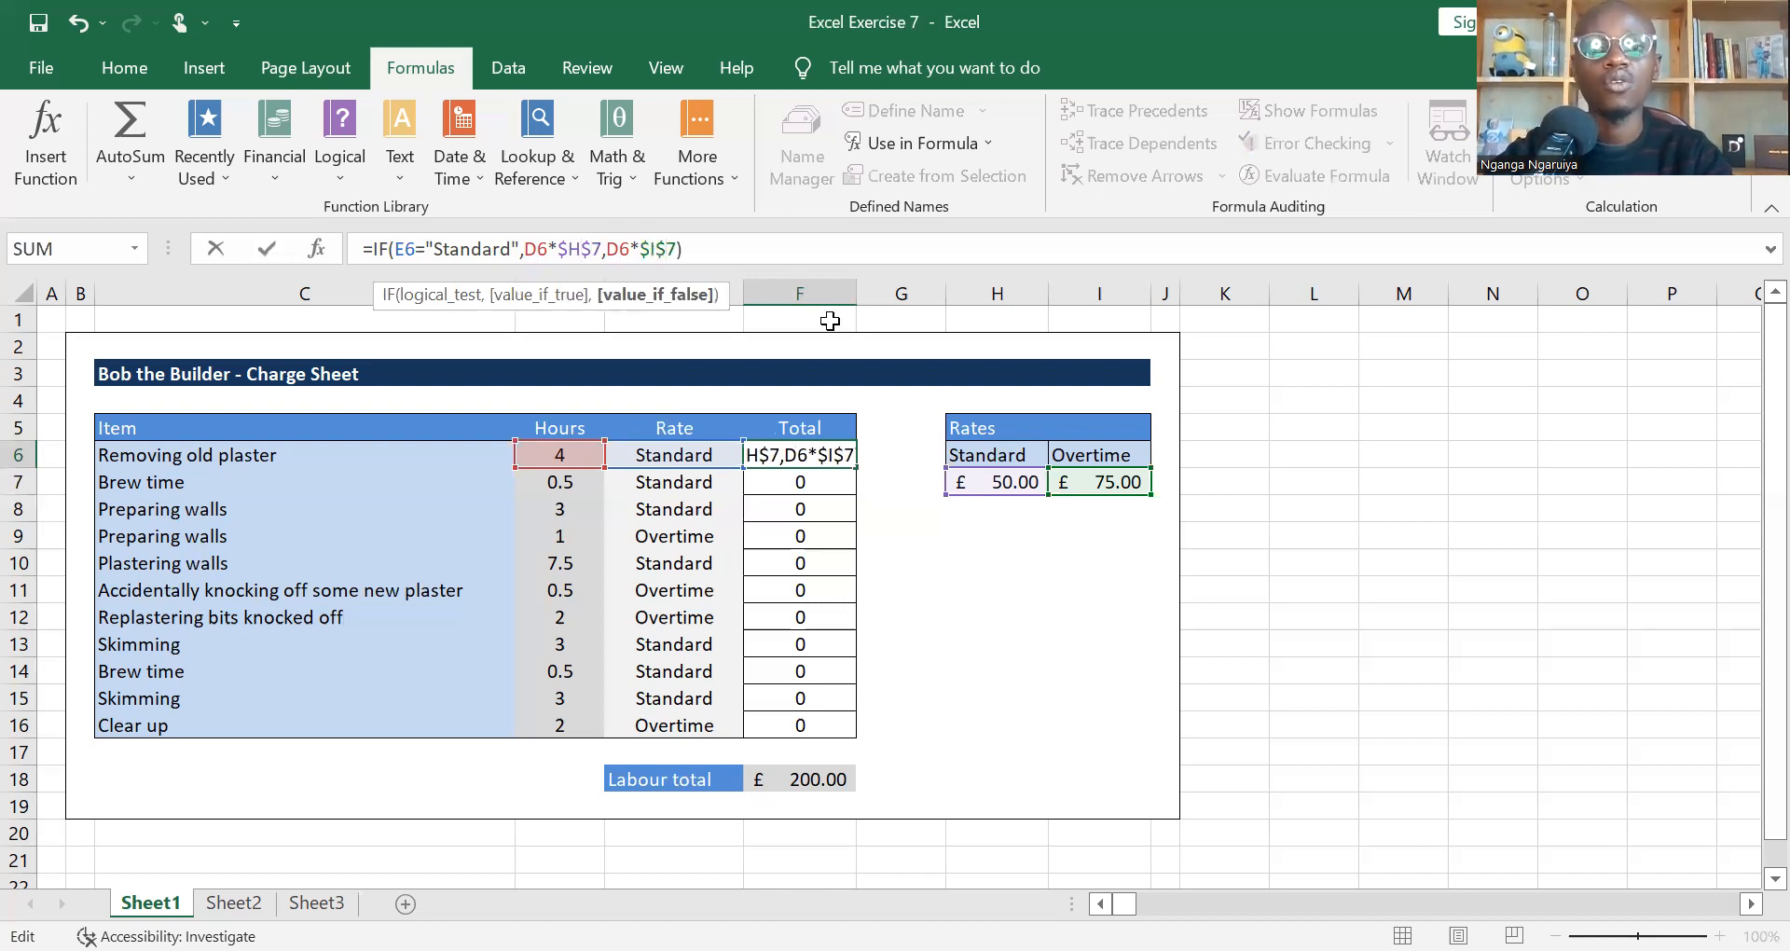
Step: Fill the F6 formula with absolute rate references down the Total column to F16, and check the copy in F7
key(ctrl+Return)
double_click(855, 466)
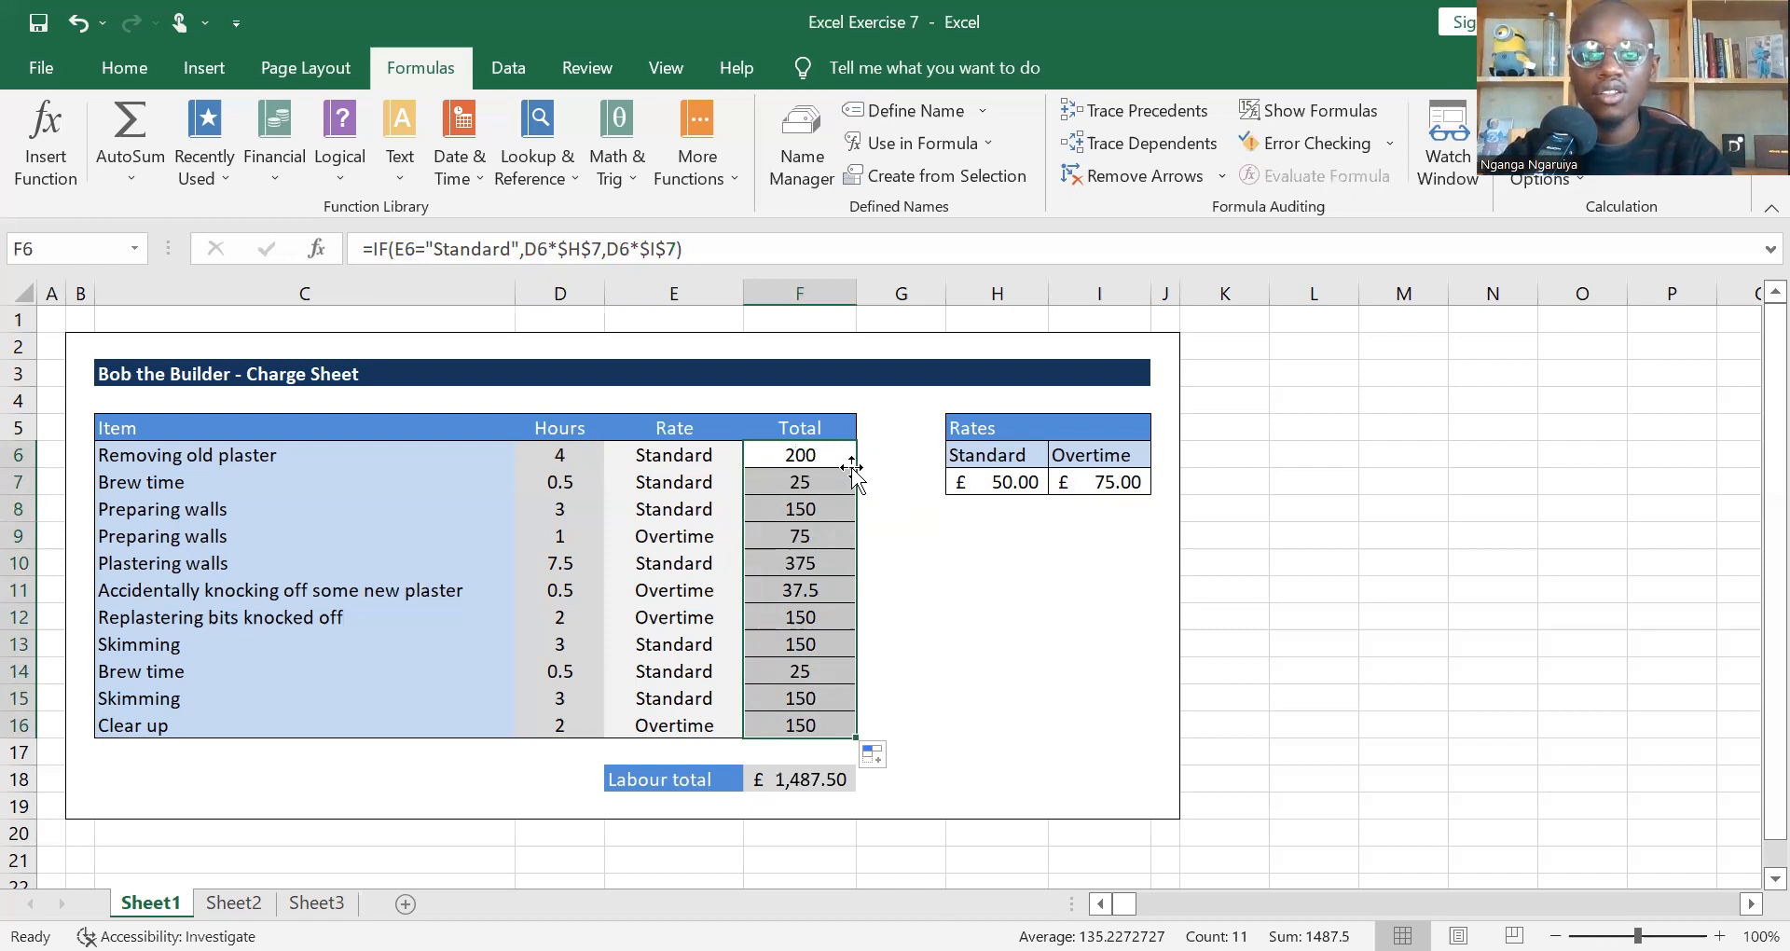
click(852, 462)
key(Down)
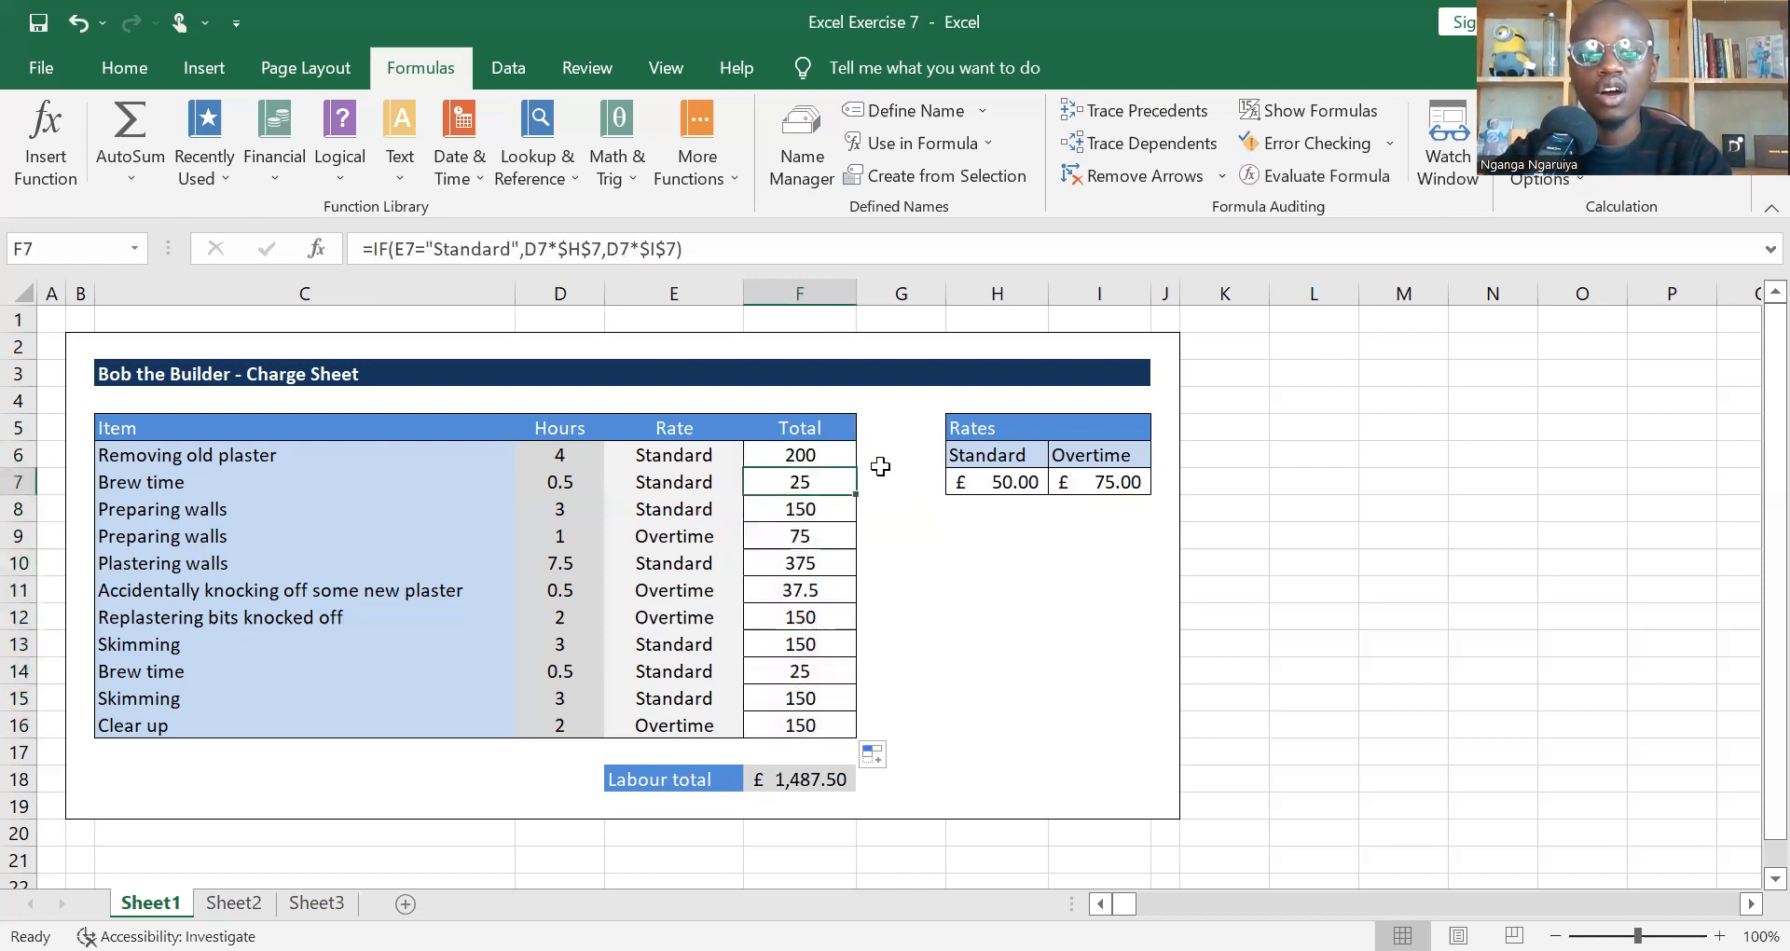
Step: Clear all the formulas from the Total column, F6 to F16
key(Up)
key(ctrl+shift+Down)
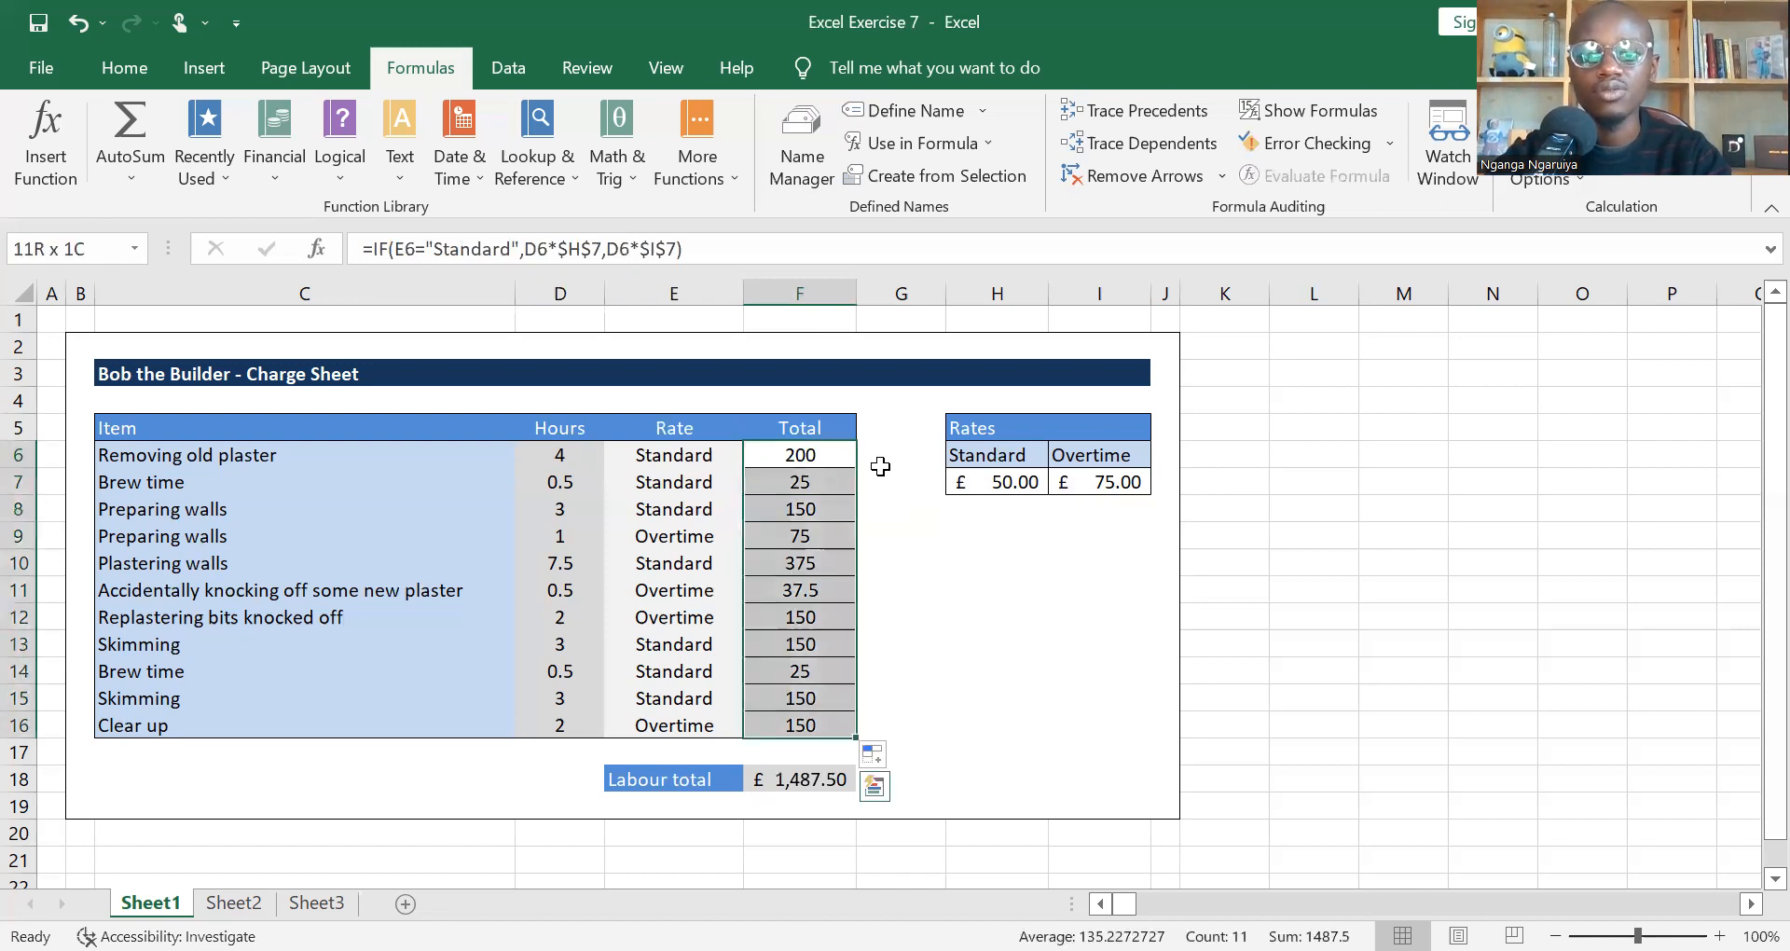
key(Delete)
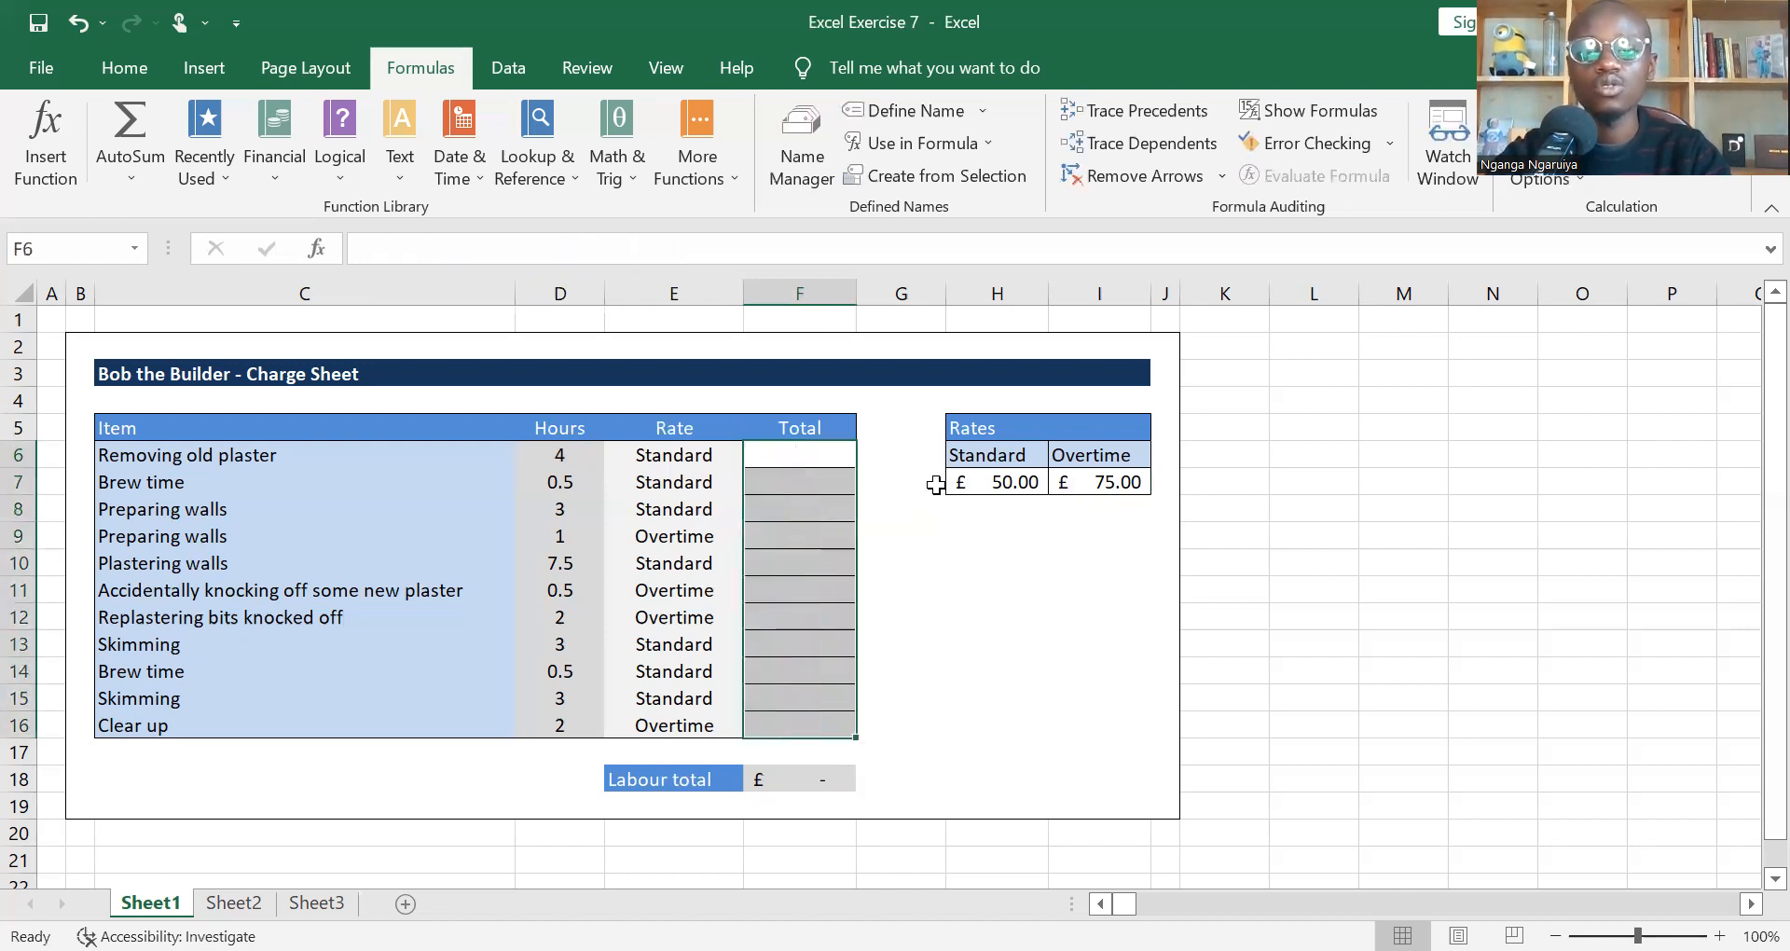
Step: Define the name Standard_rate for the standard rate cell H7, with workbook scope
click(1008, 500)
key(Up)
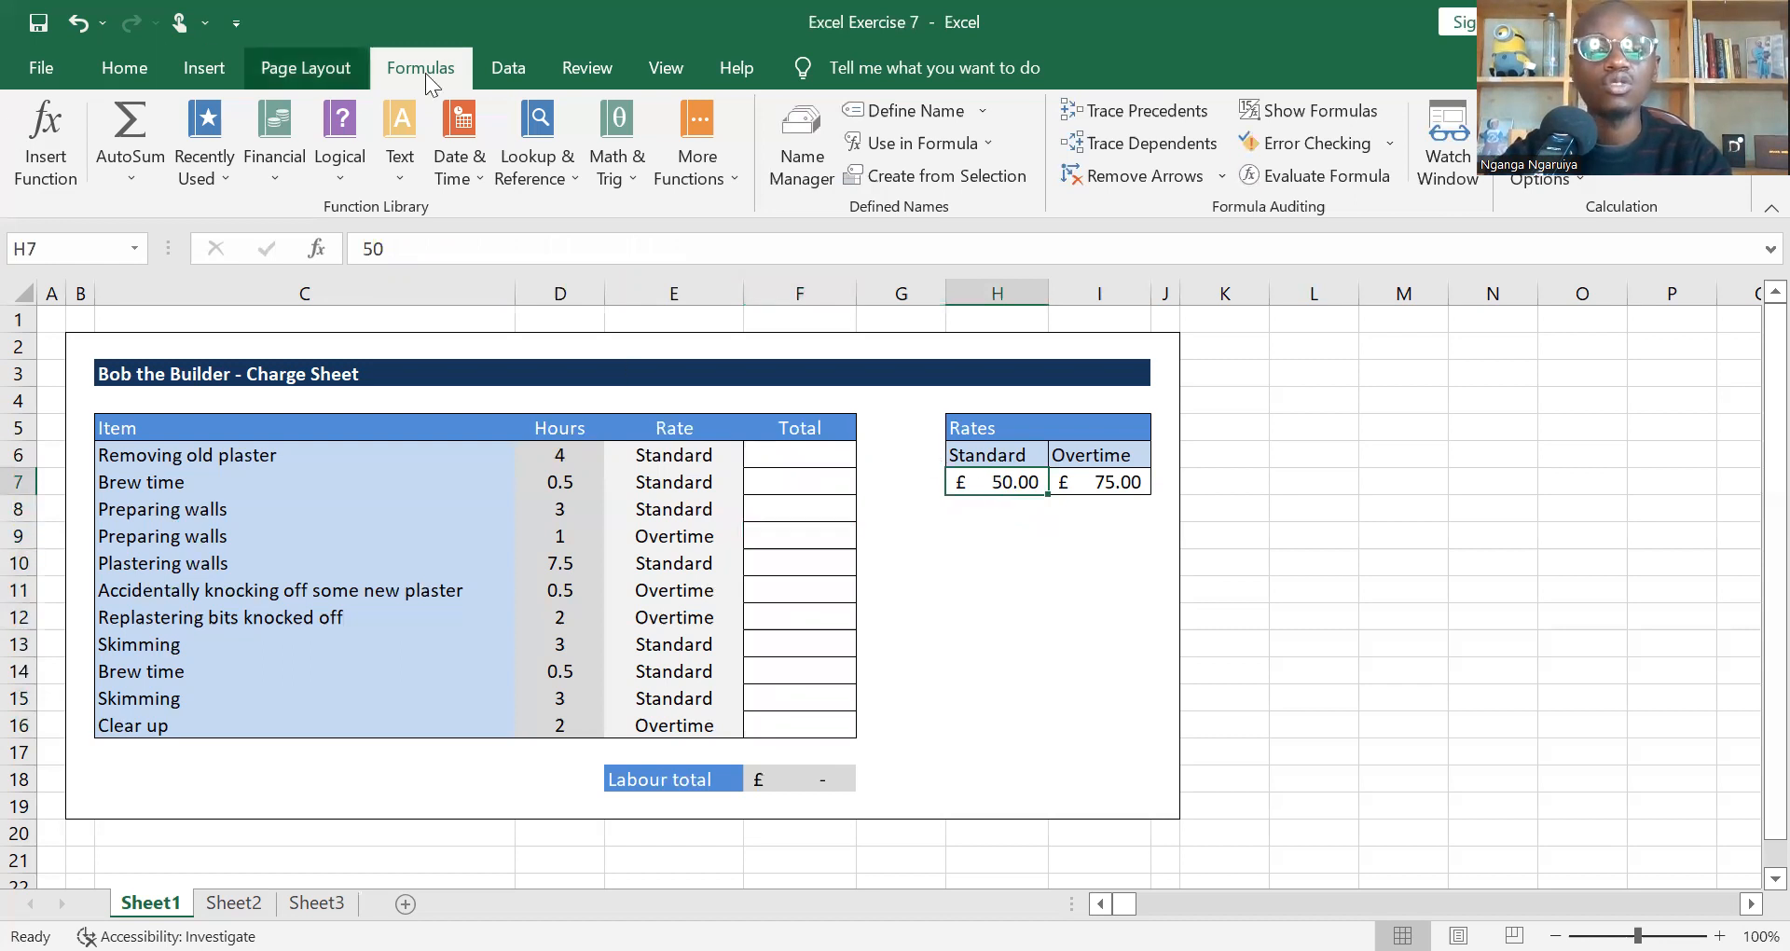
click(907, 110)
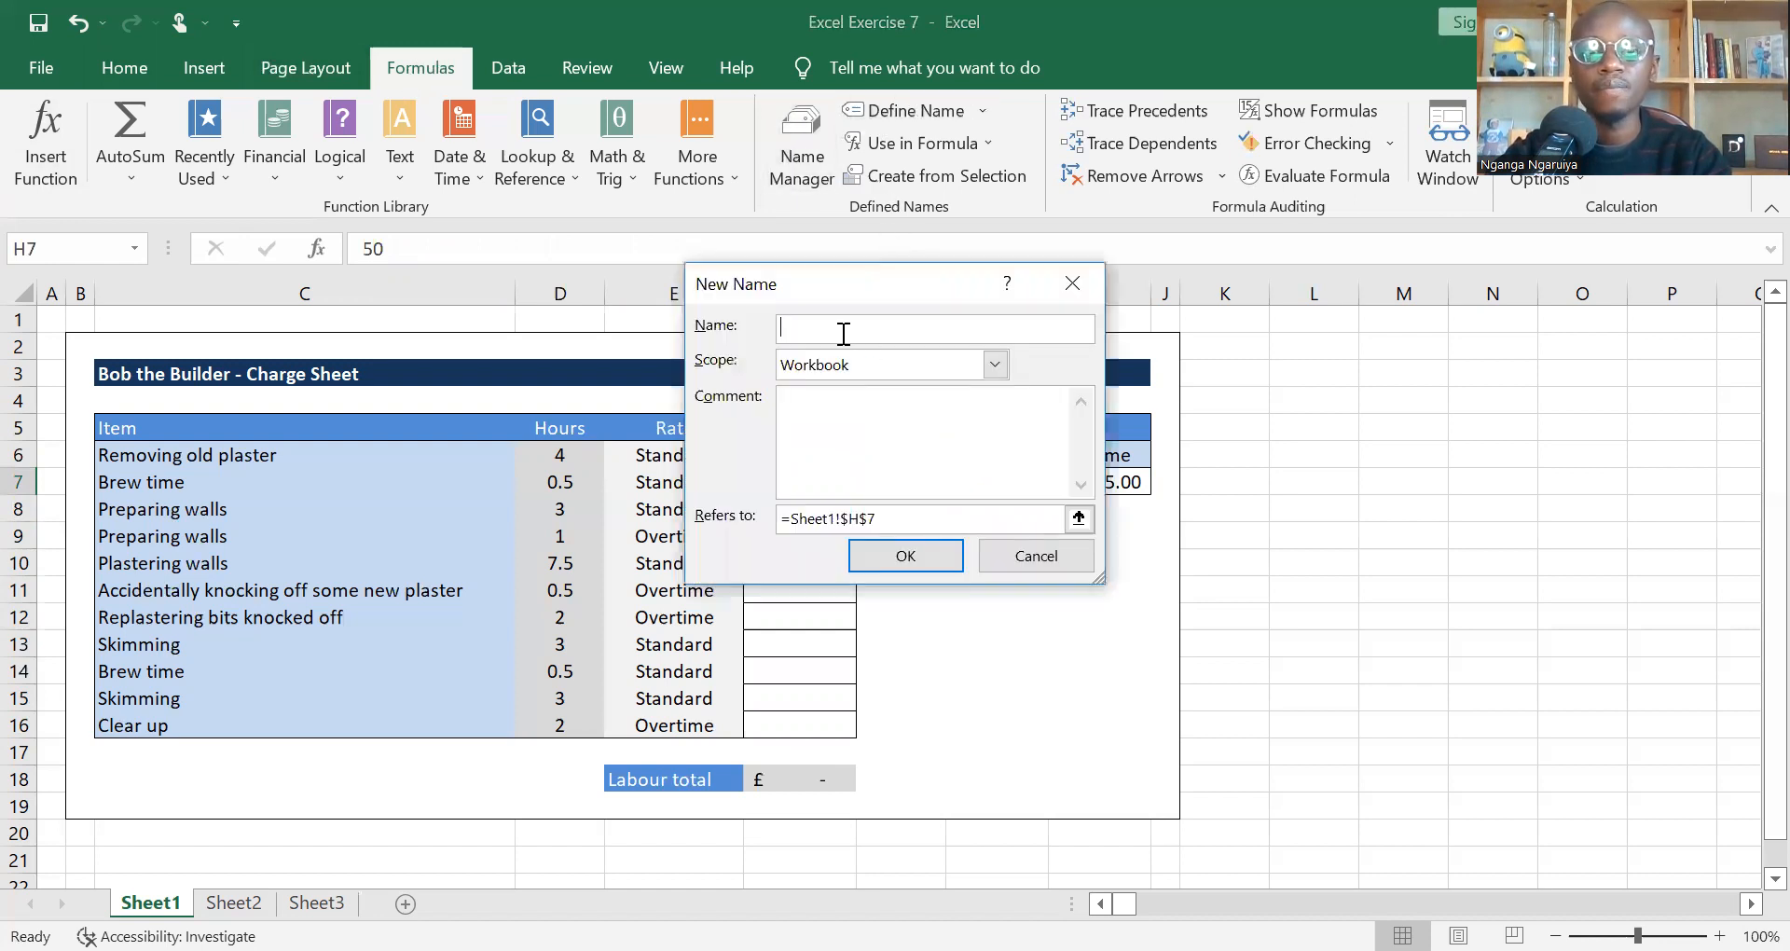
text(Stand)
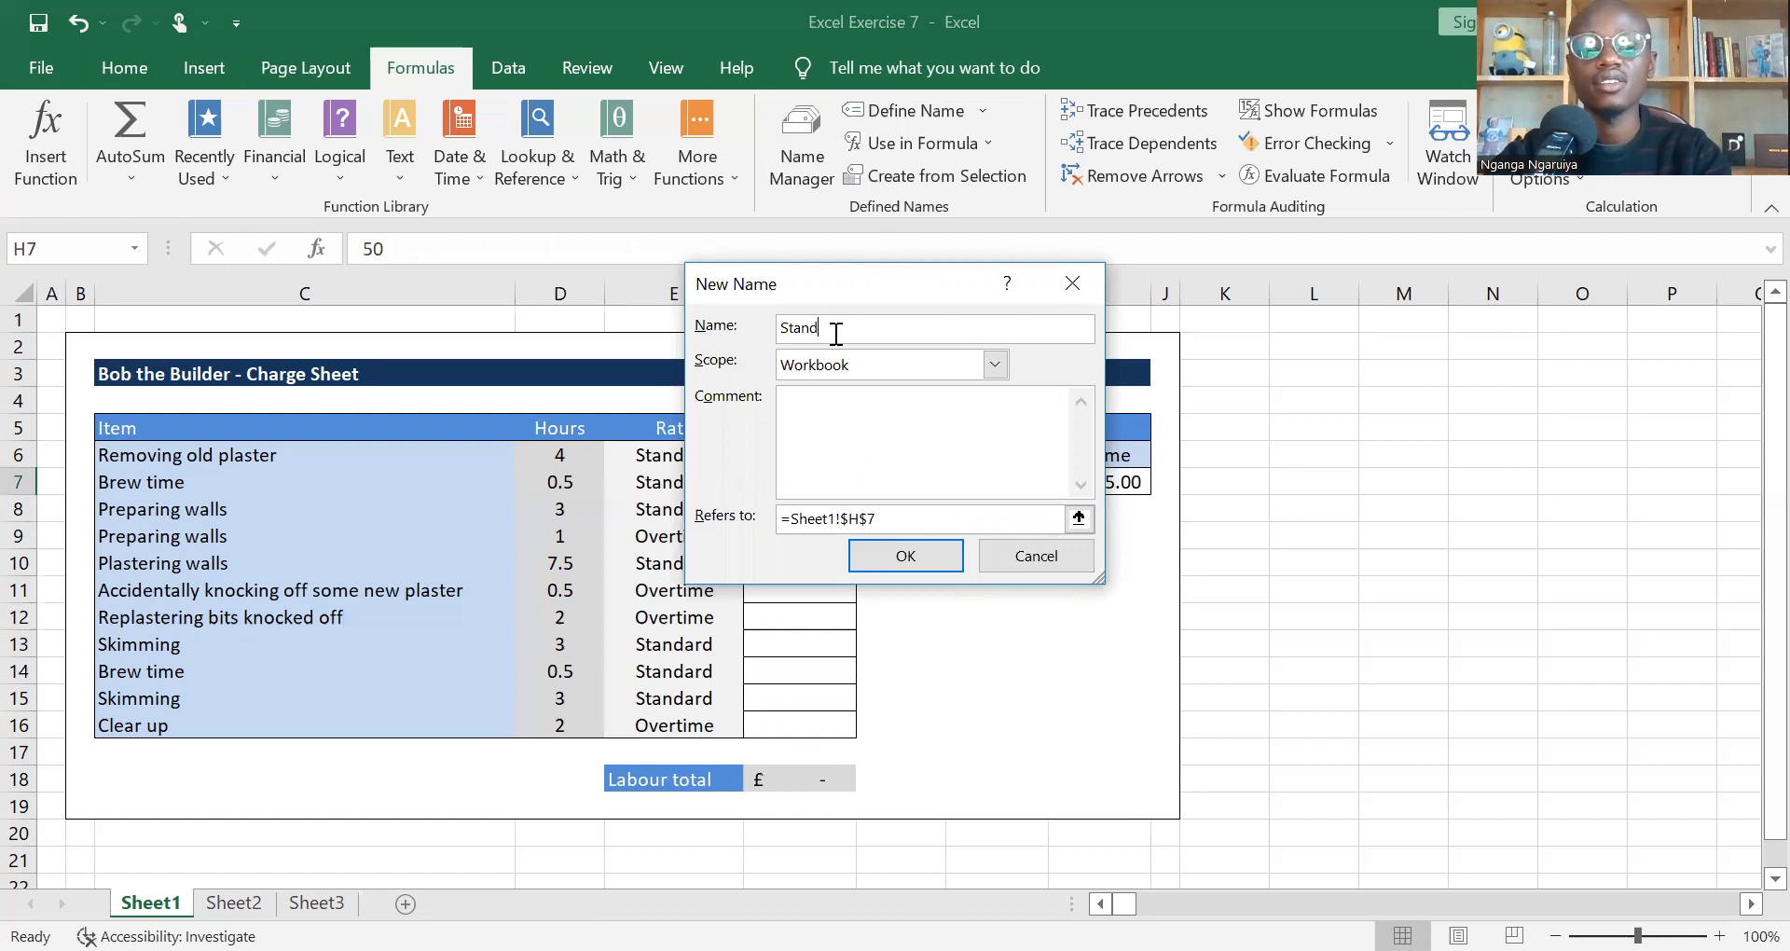
text(ard_rate)
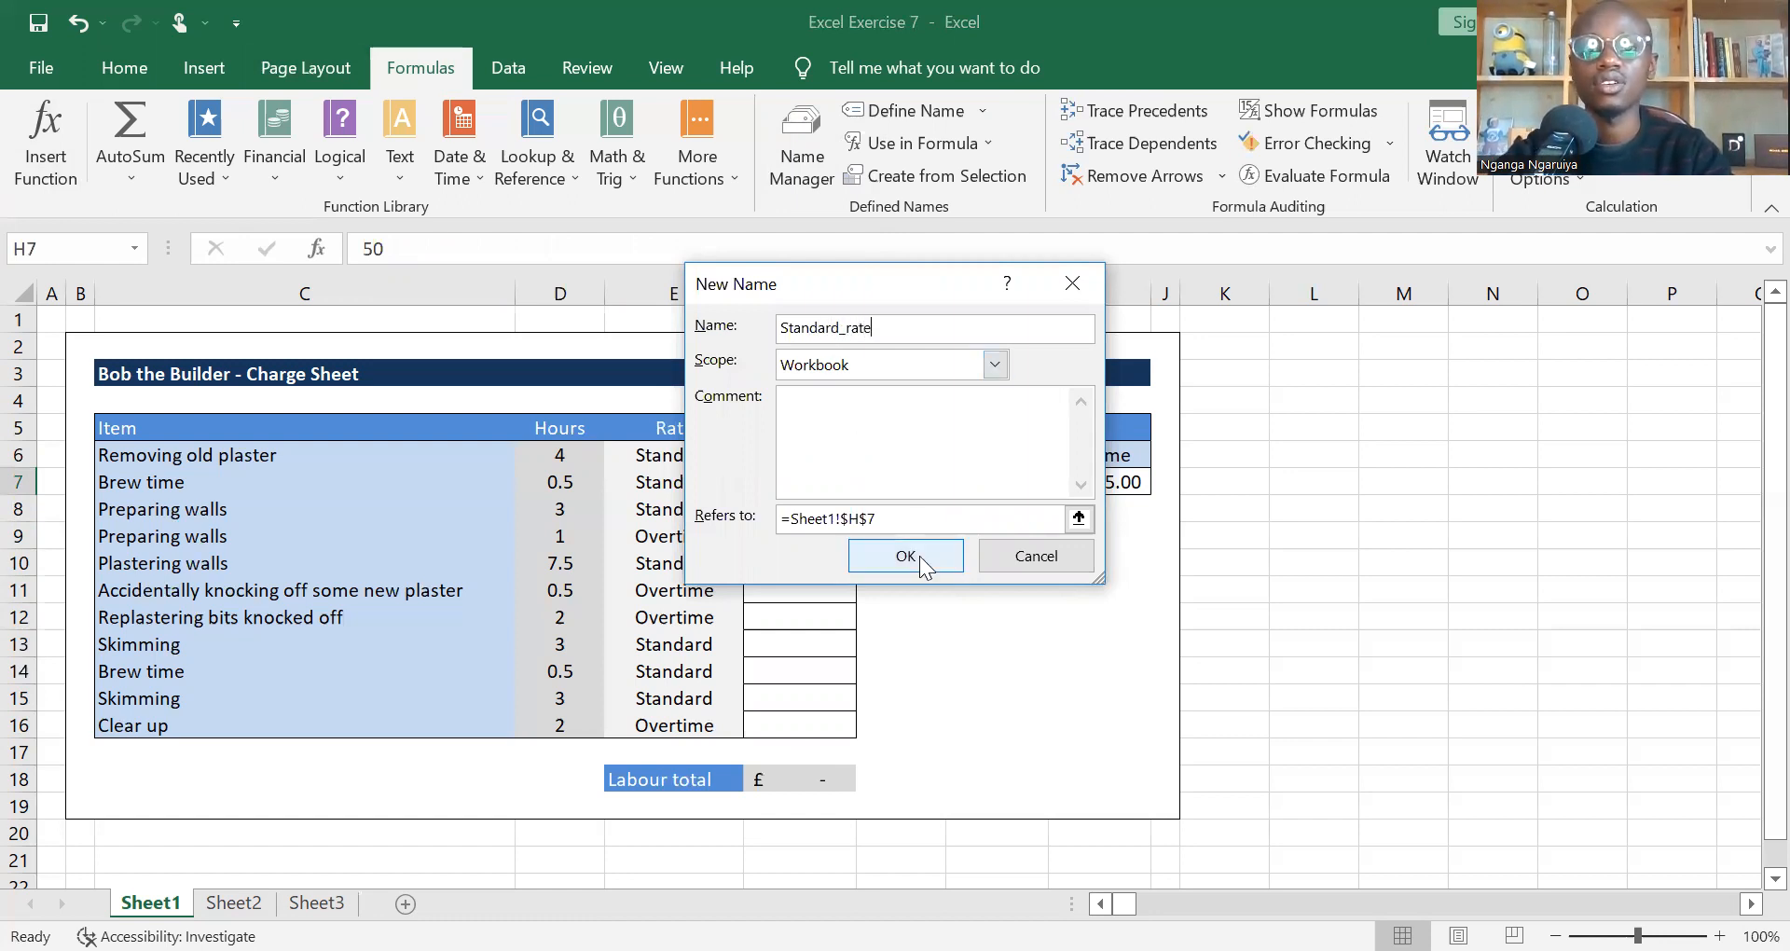
key(Return)
Step: Define the name Overtime_rate for the overtime rate cell I7, with workbook scope
click(1092, 480)
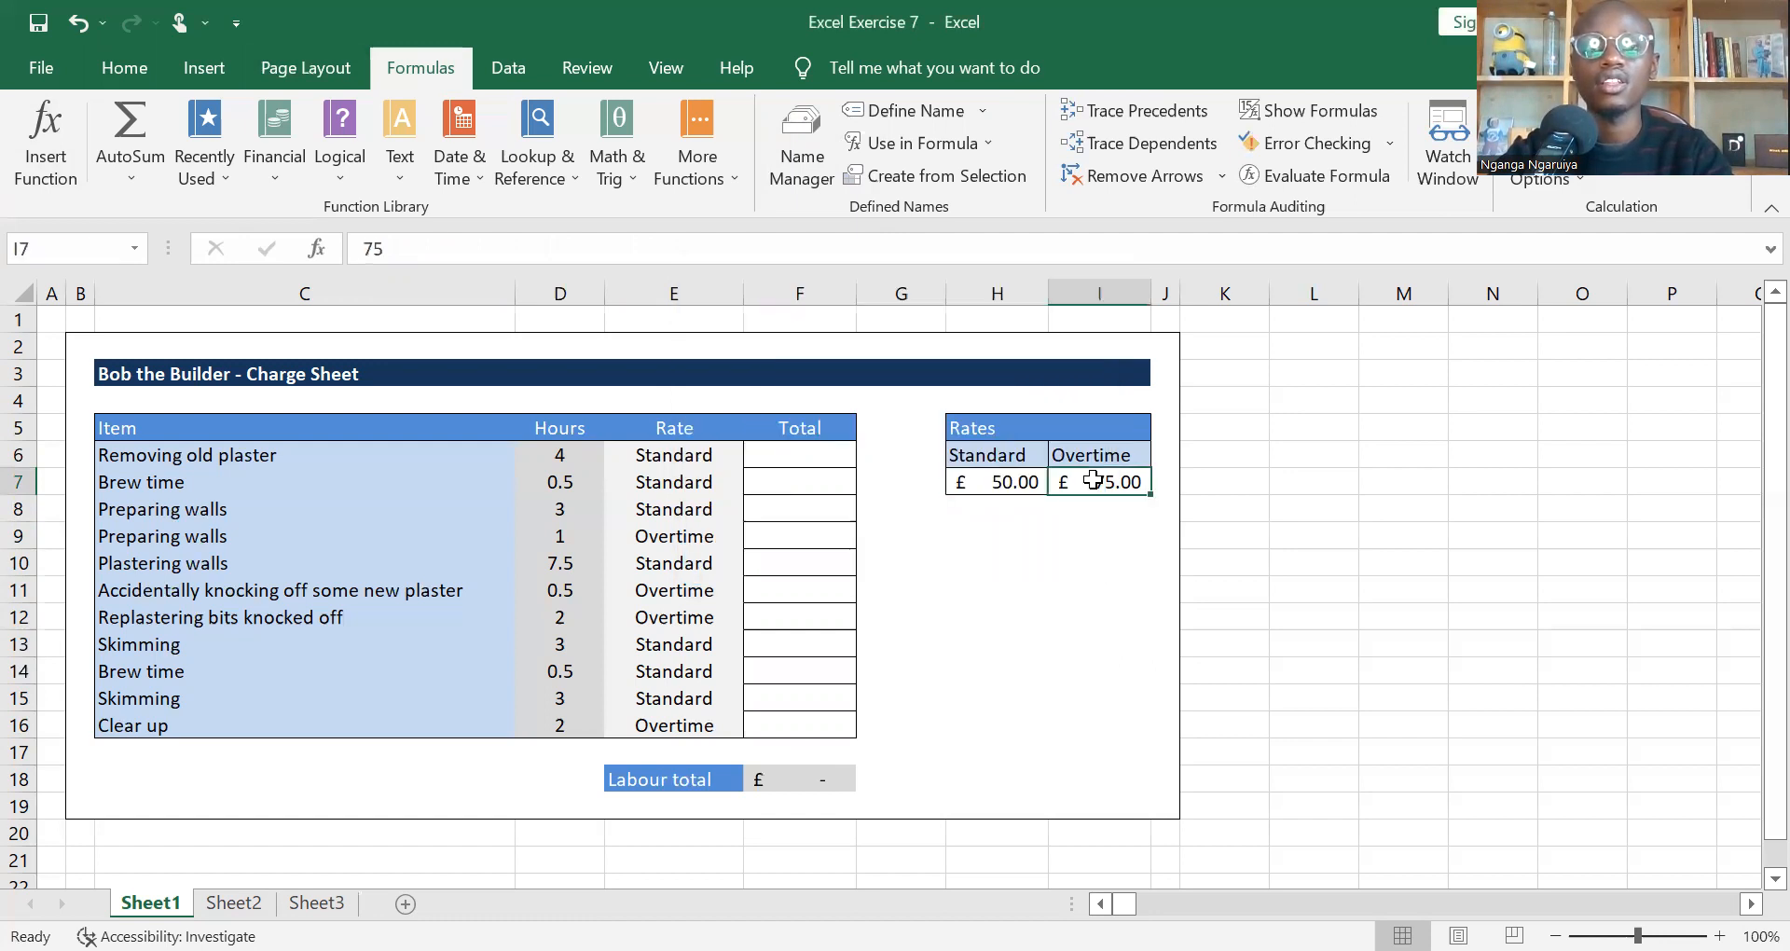
click(910, 110)
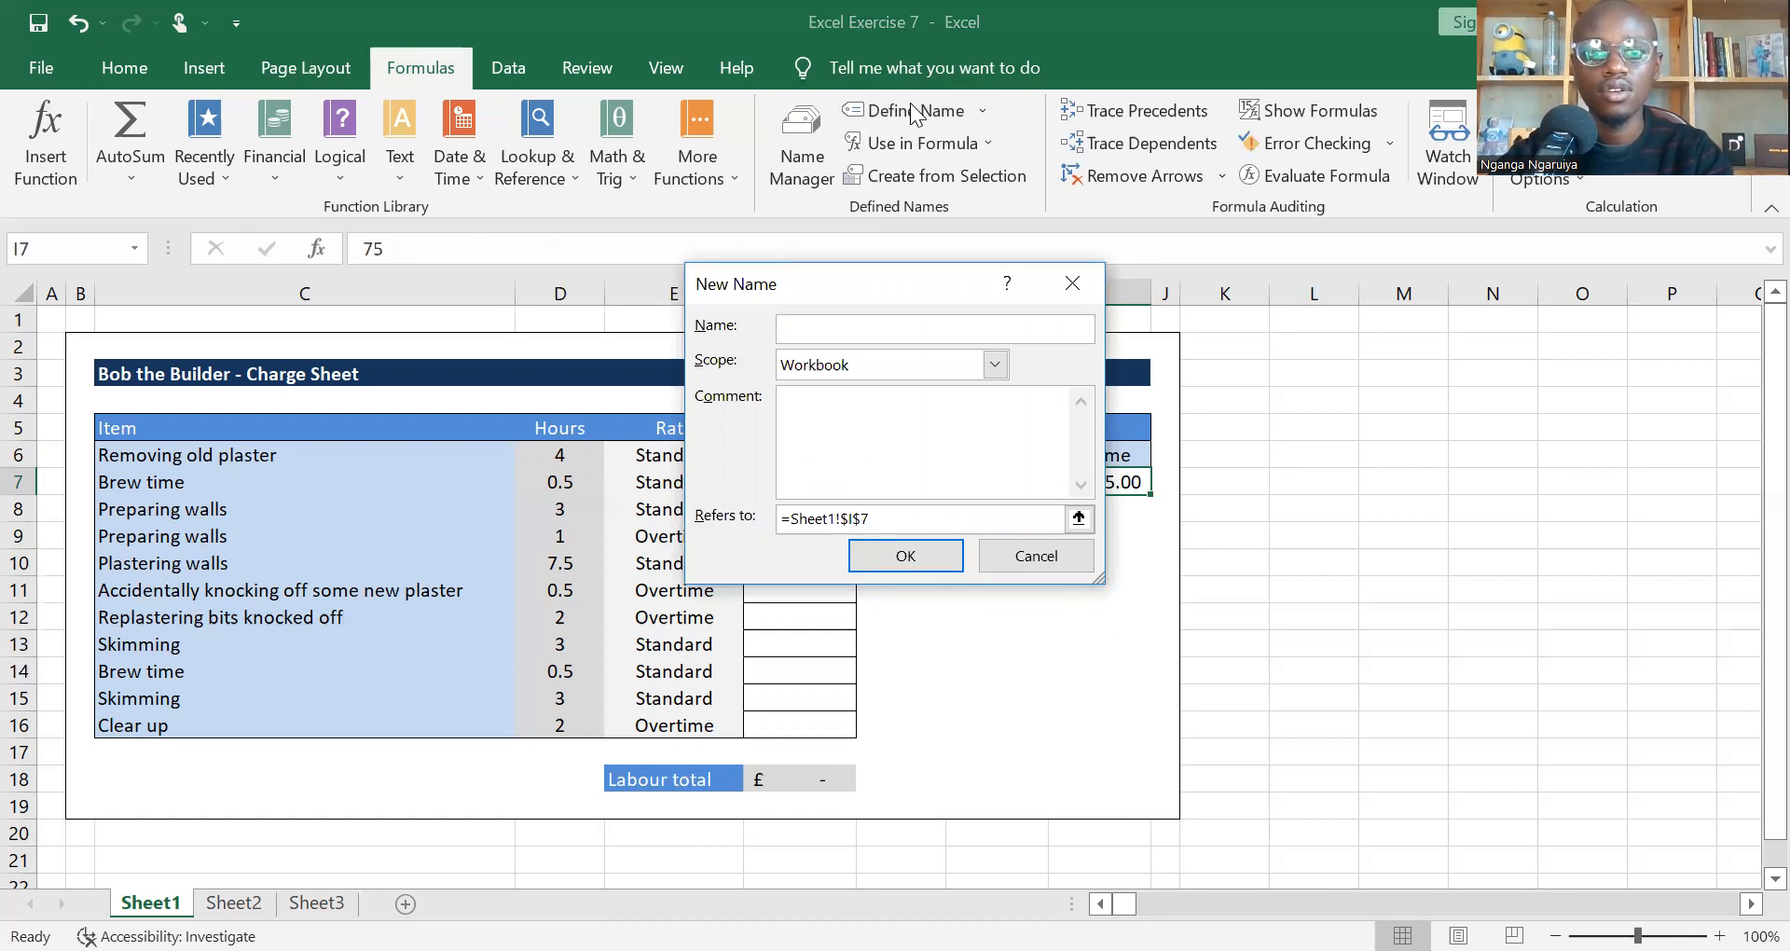
text(Overt)
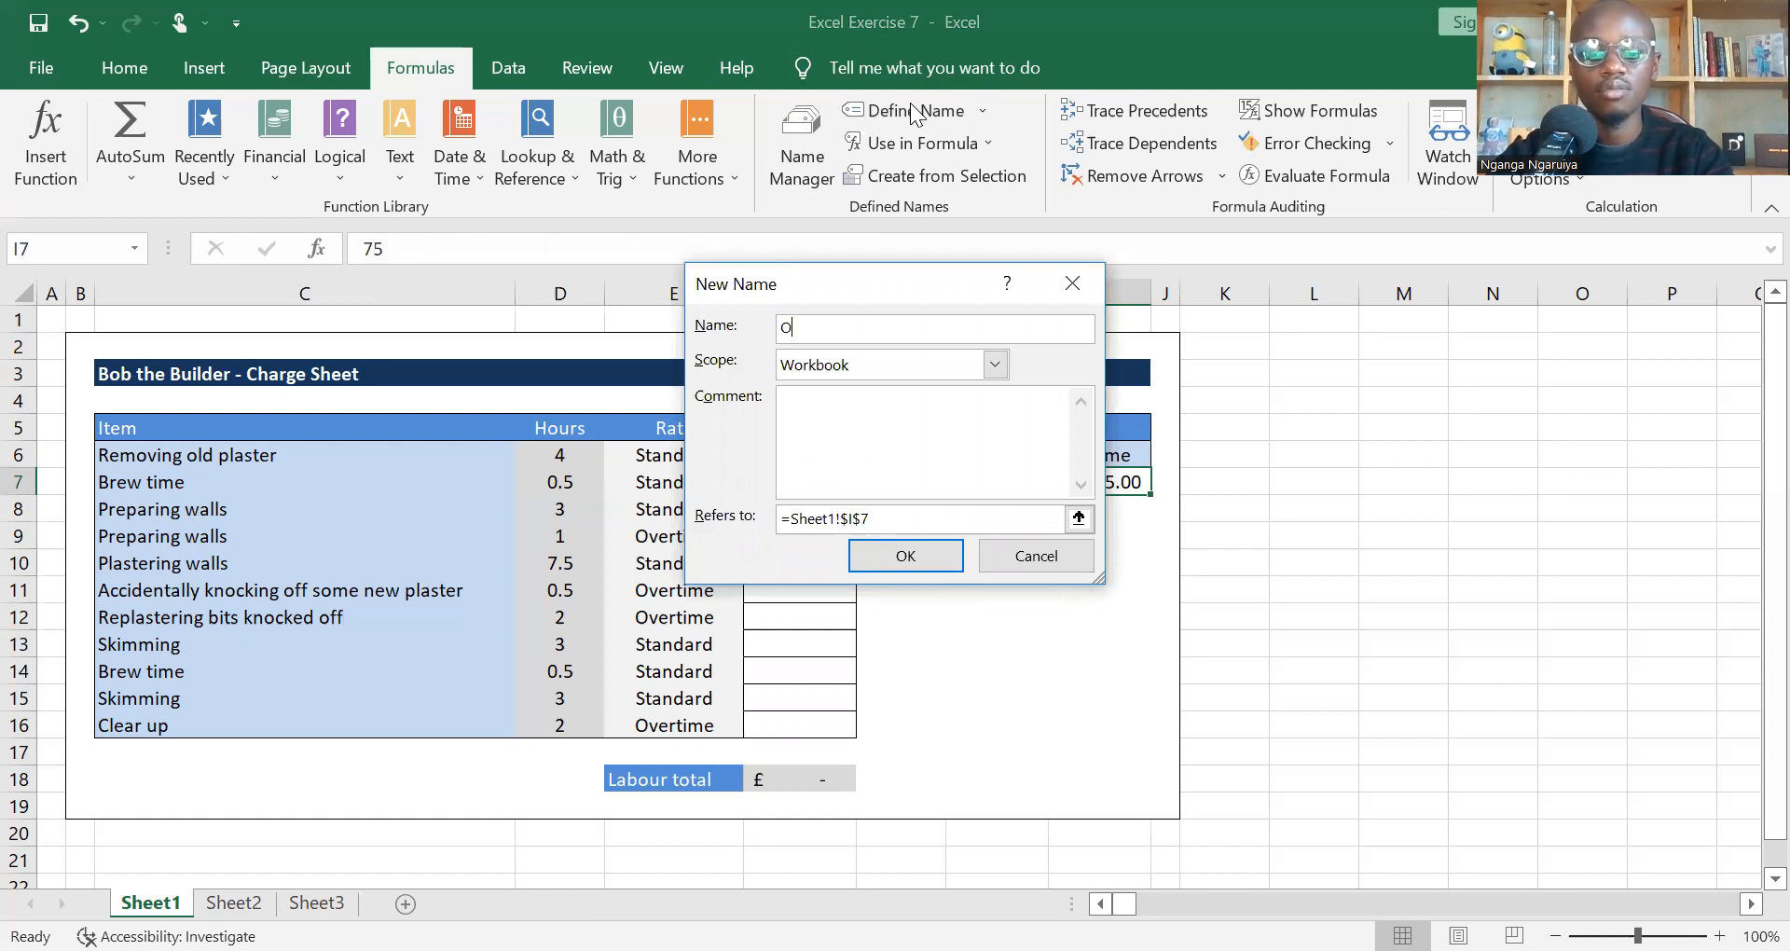
text(me )
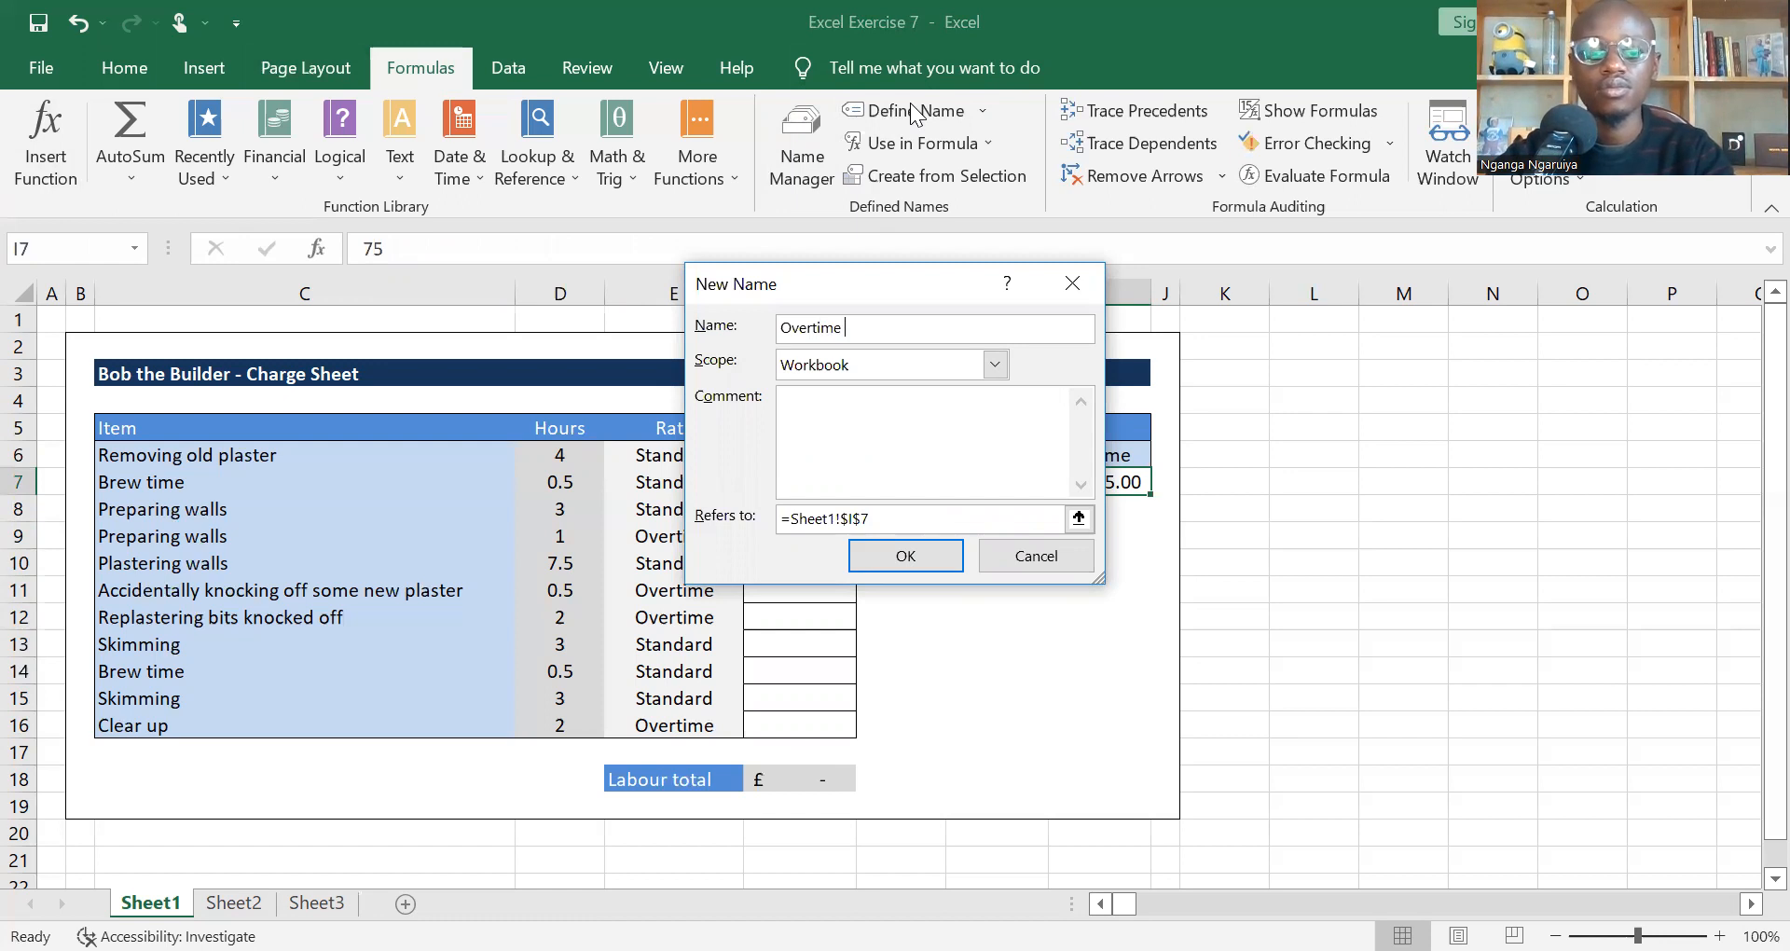
text(_rate)
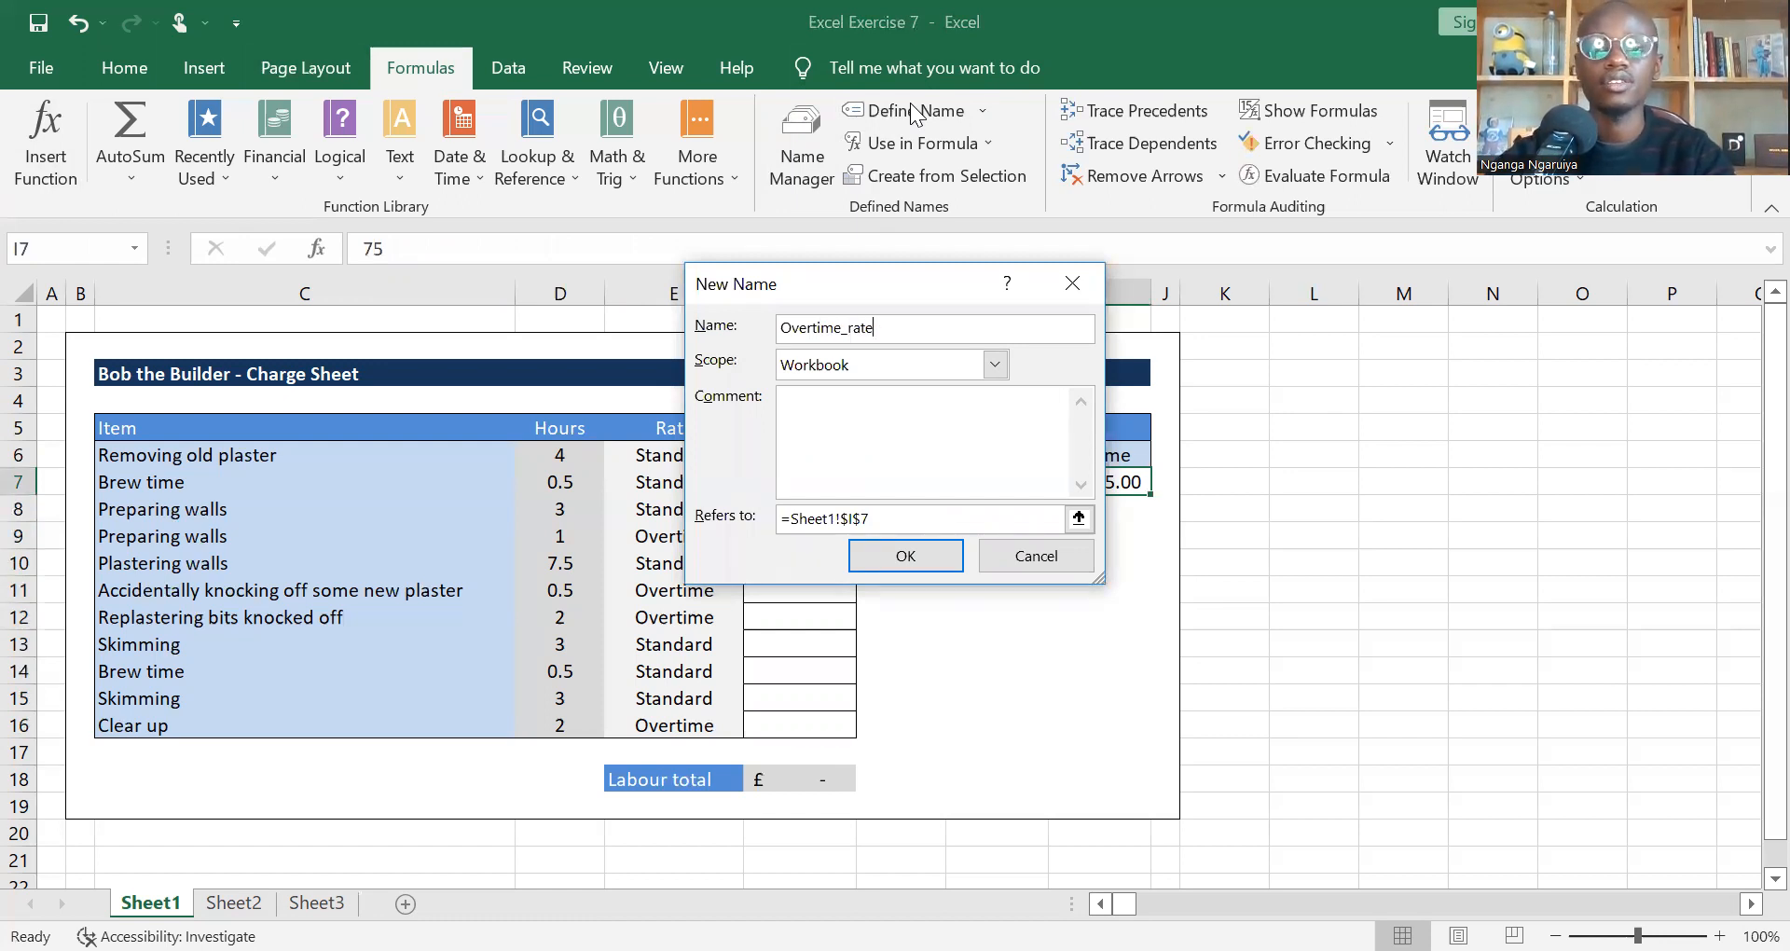
key(Return)
key(Left)
Step: Start an IF formula in F6 with the logical test D6="Standard"
click(804, 460)
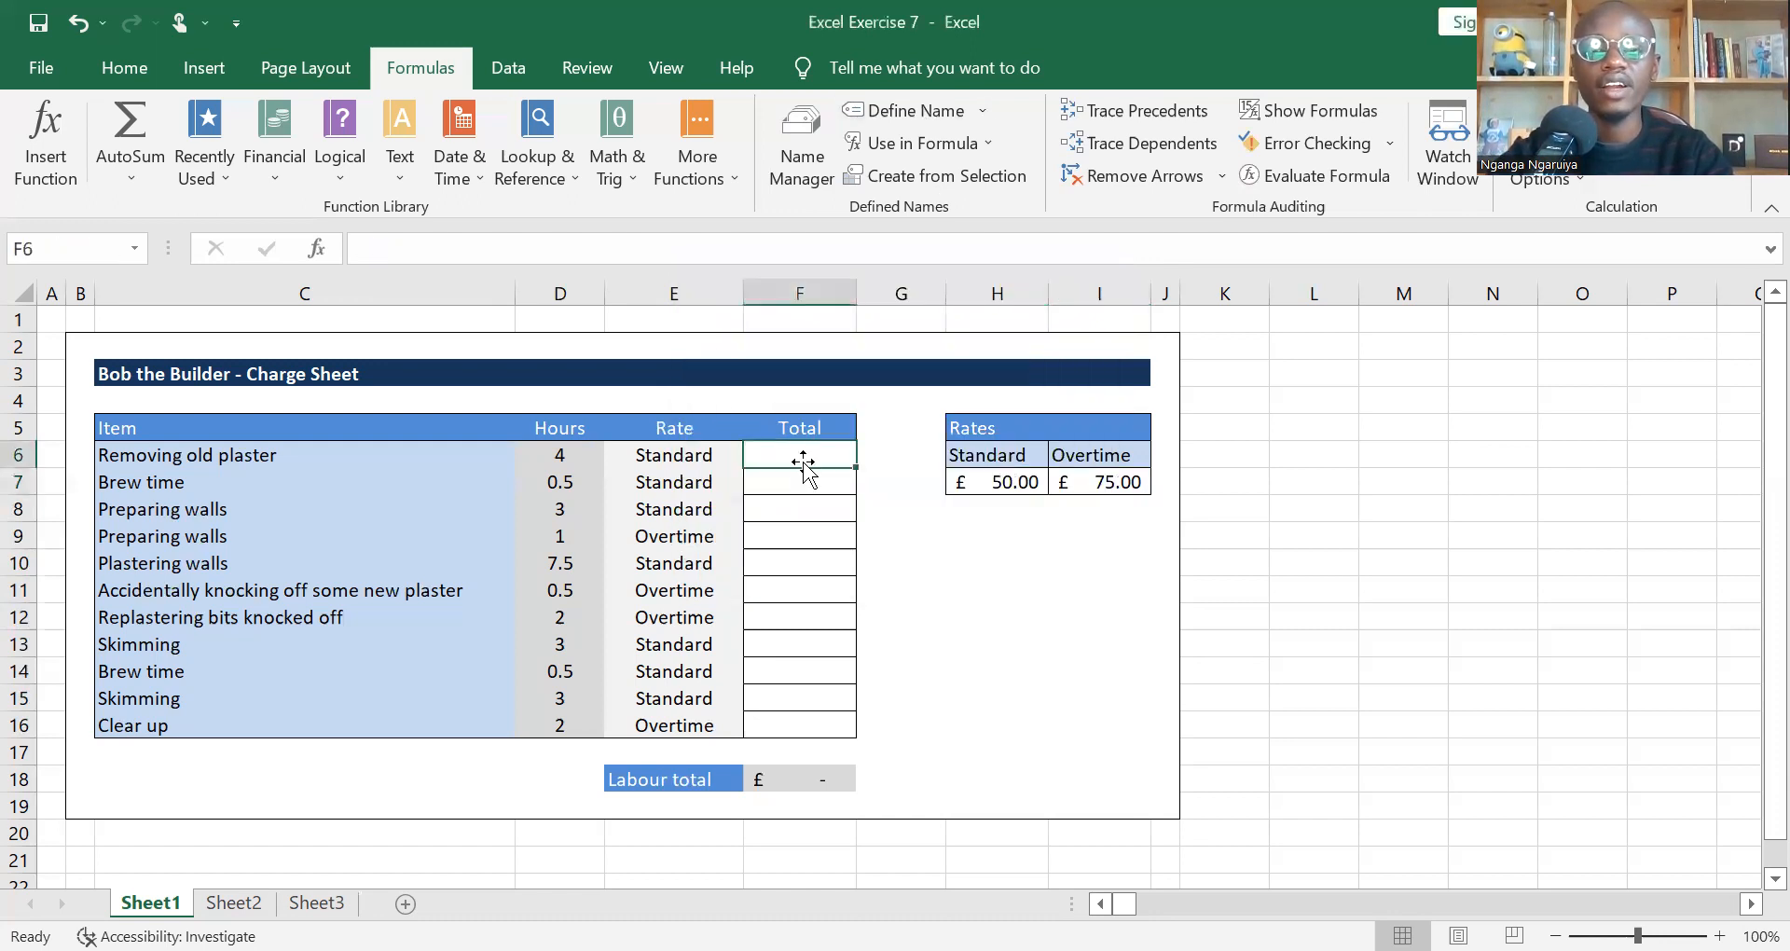
text(=i)
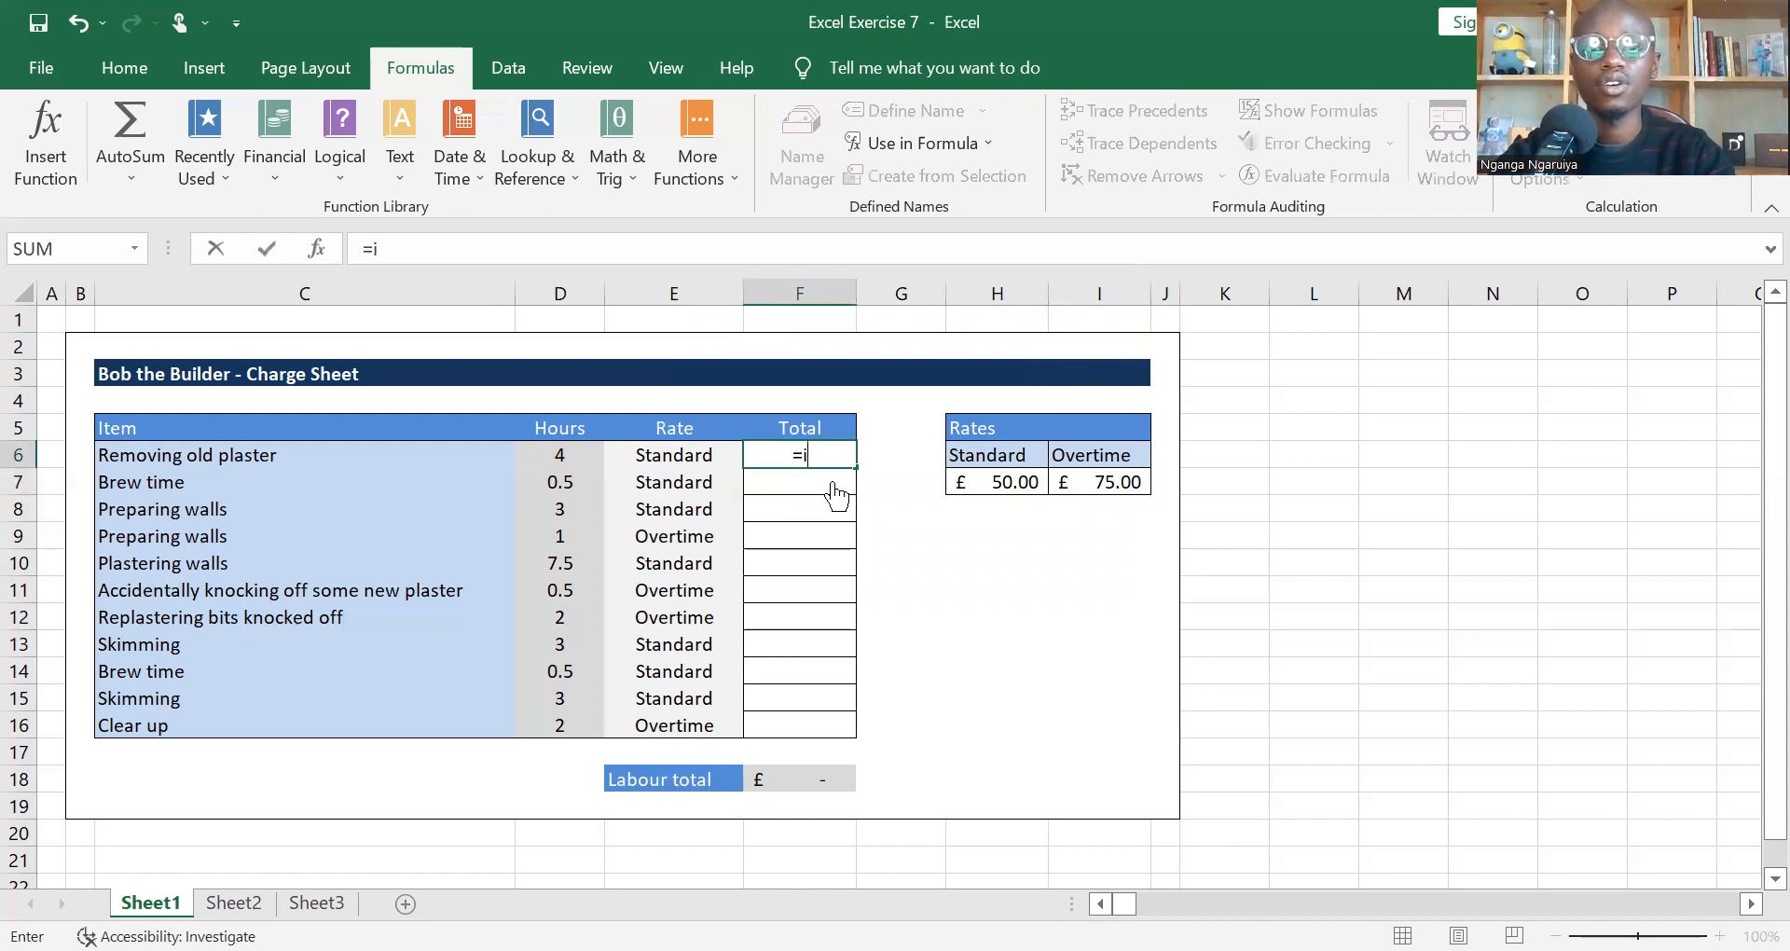
text(f)
key(Tab)
click(567, 455)
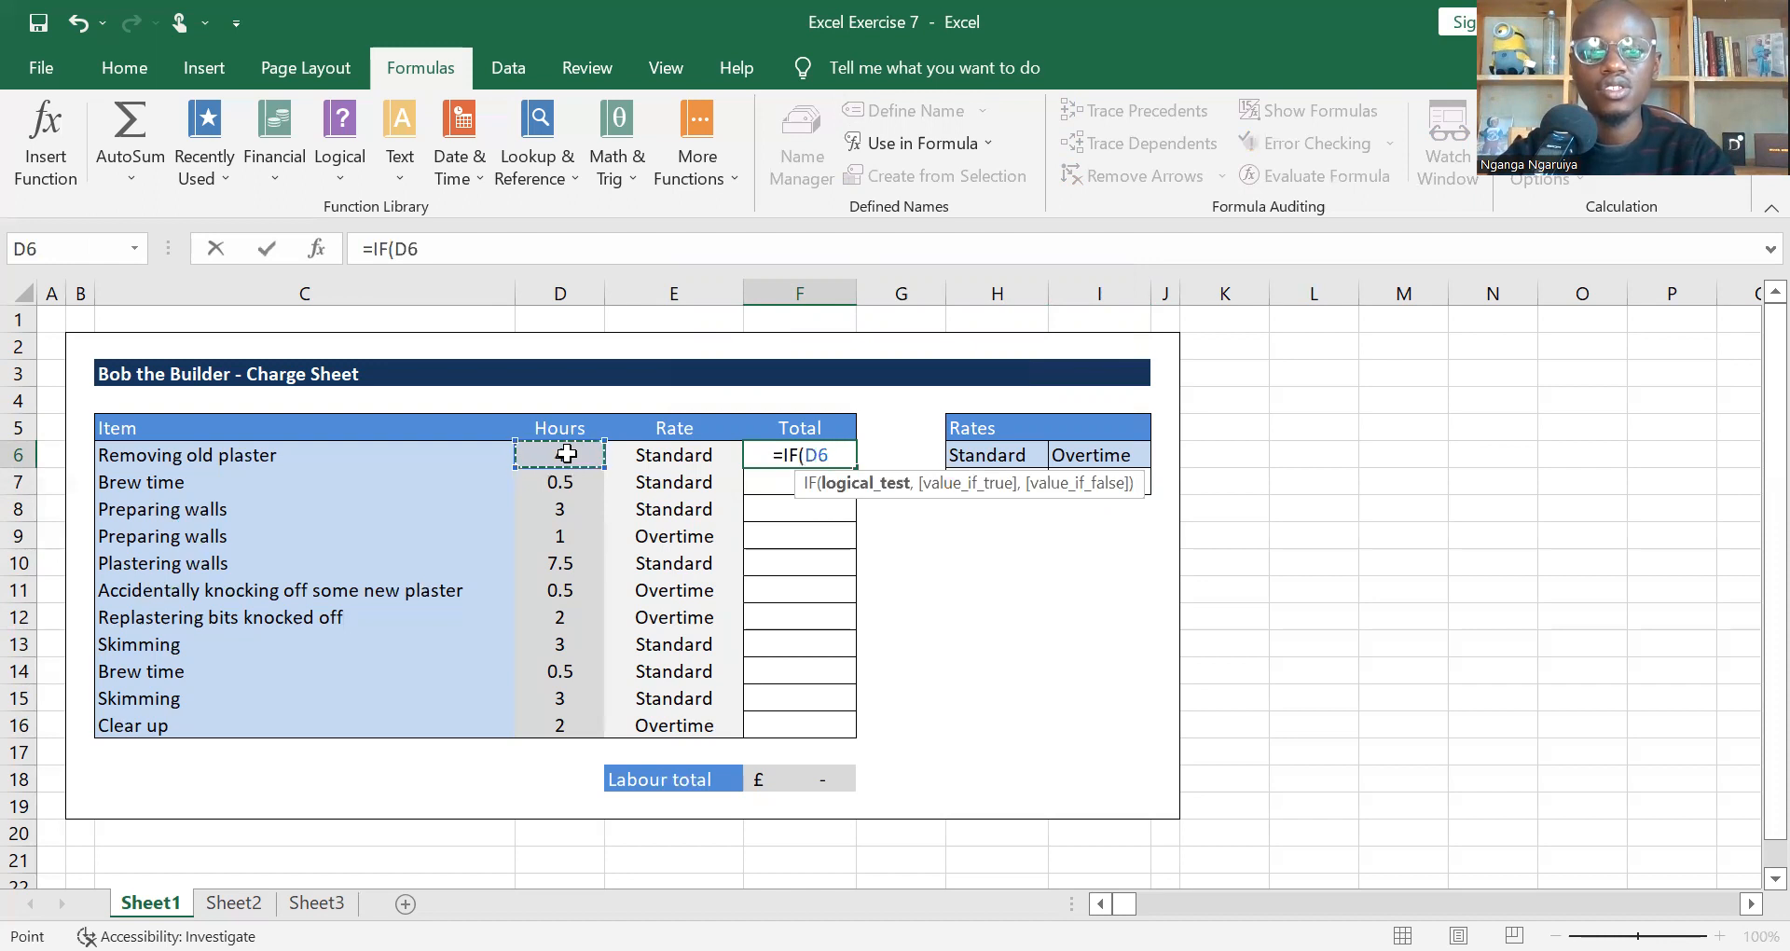
text(="s)
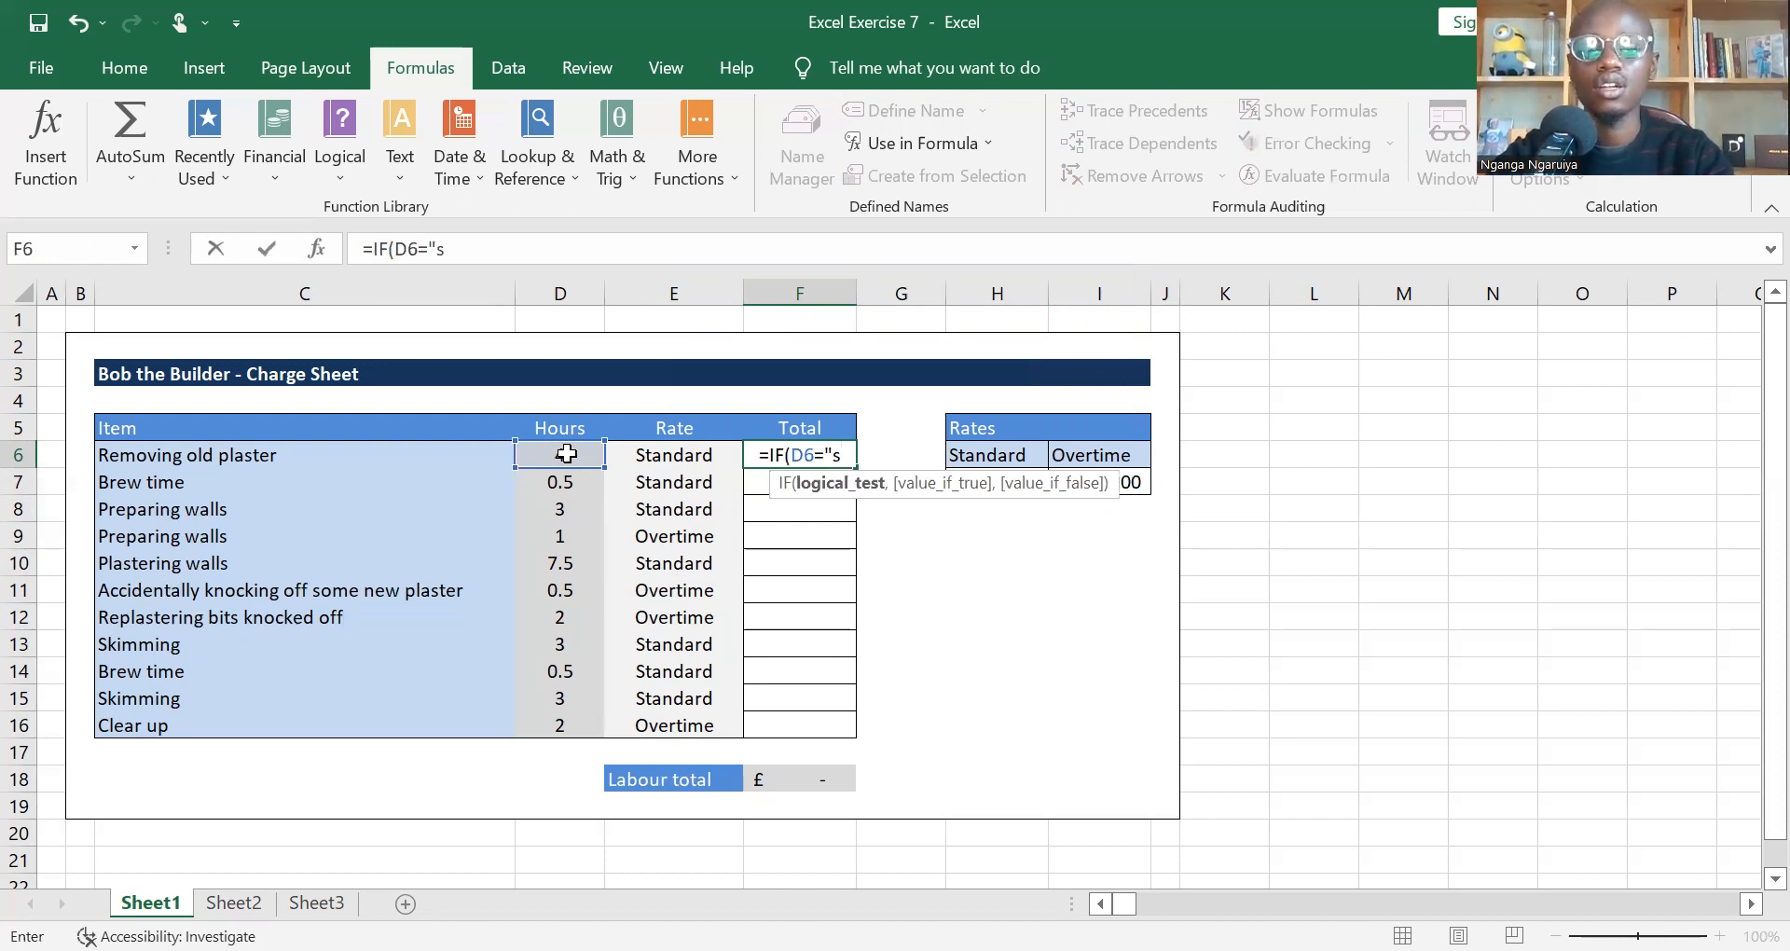
key(BackSpace)
text(Standard)
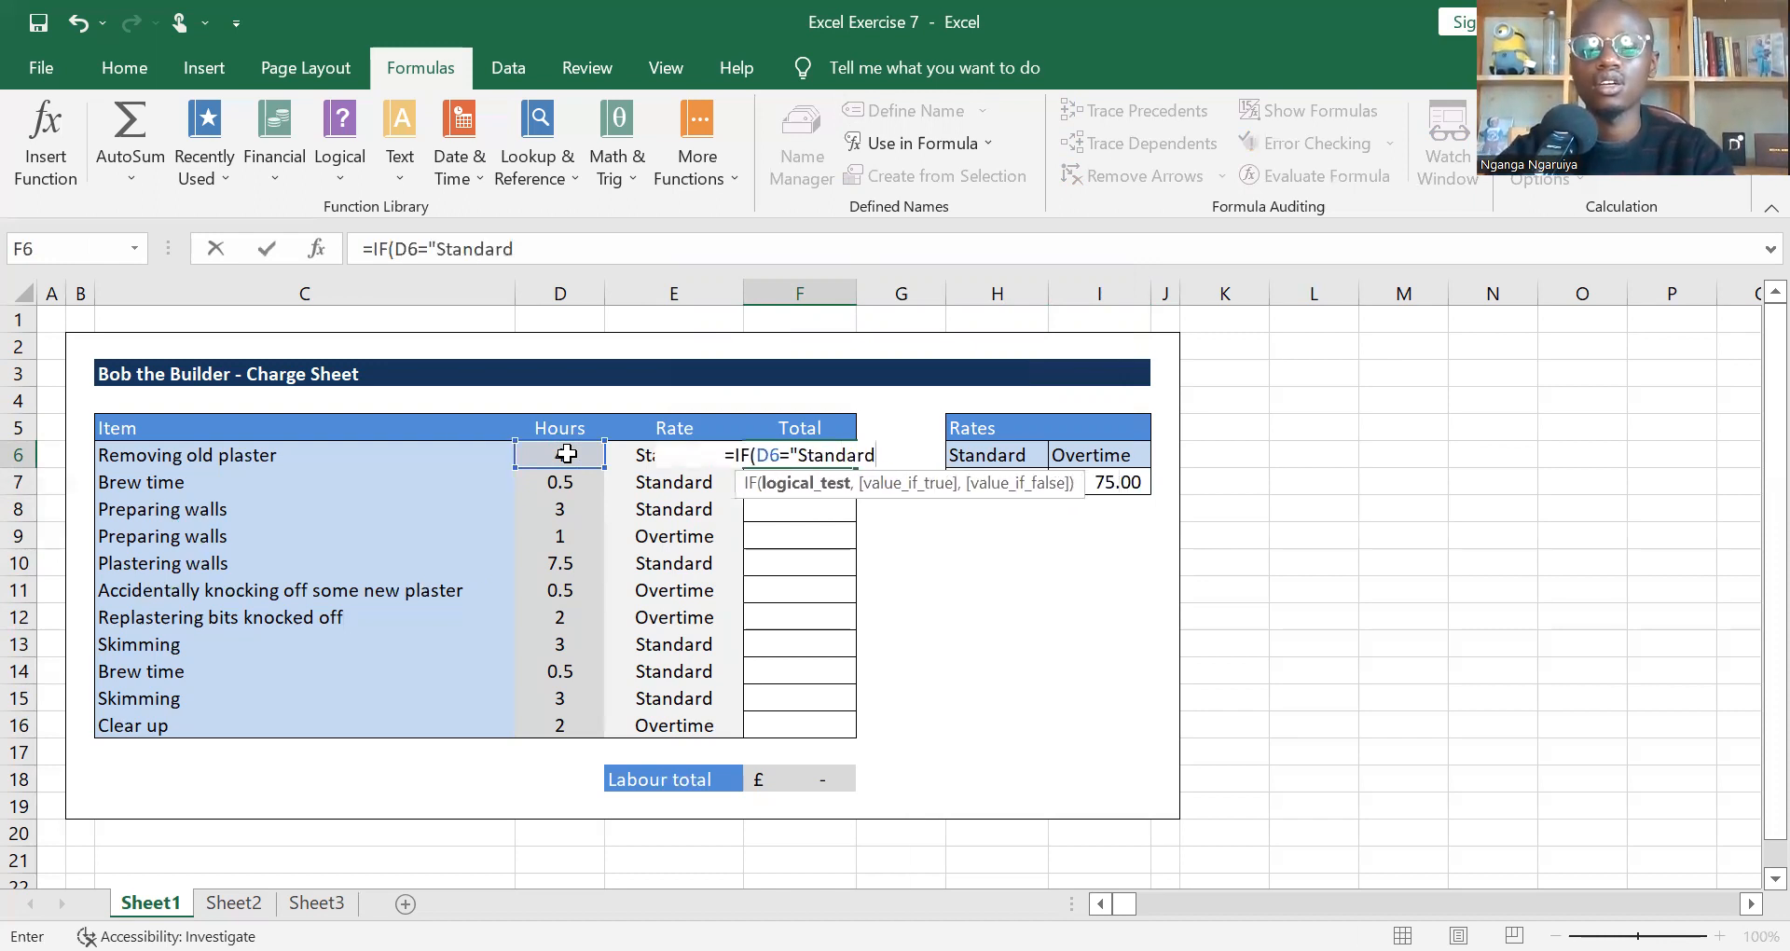
text(",)
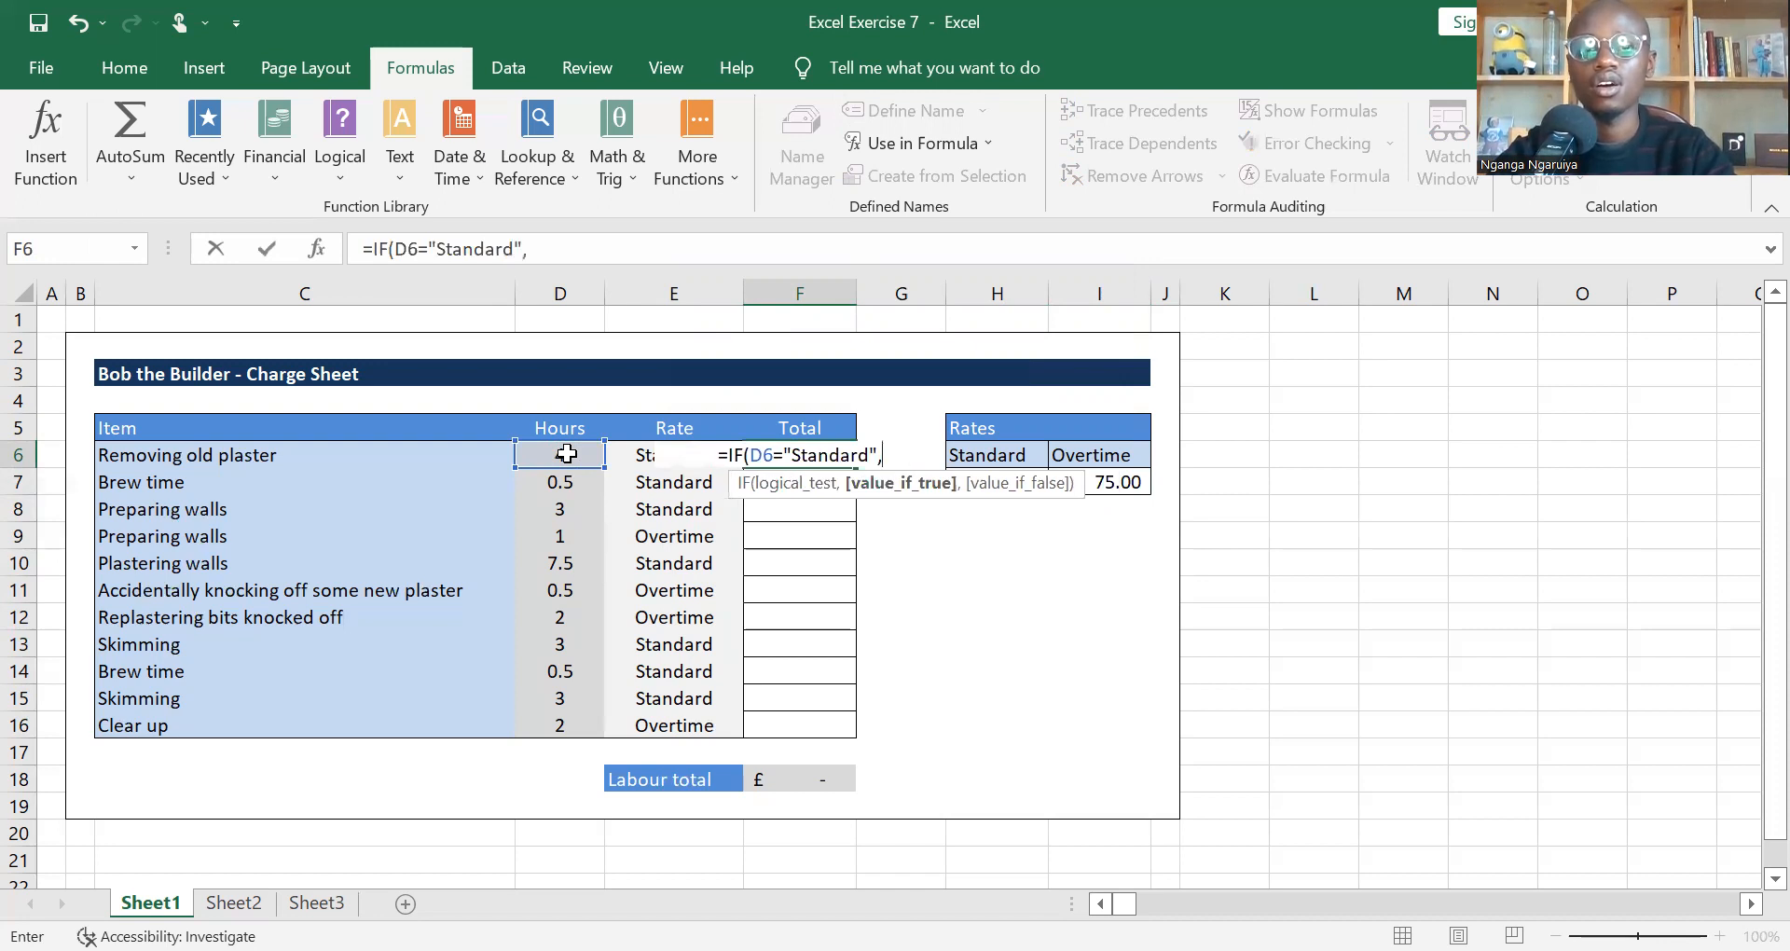
Step: Set the IF formula's value-if-true argument in F6 to D6*Standard_rate
click(567, 454)
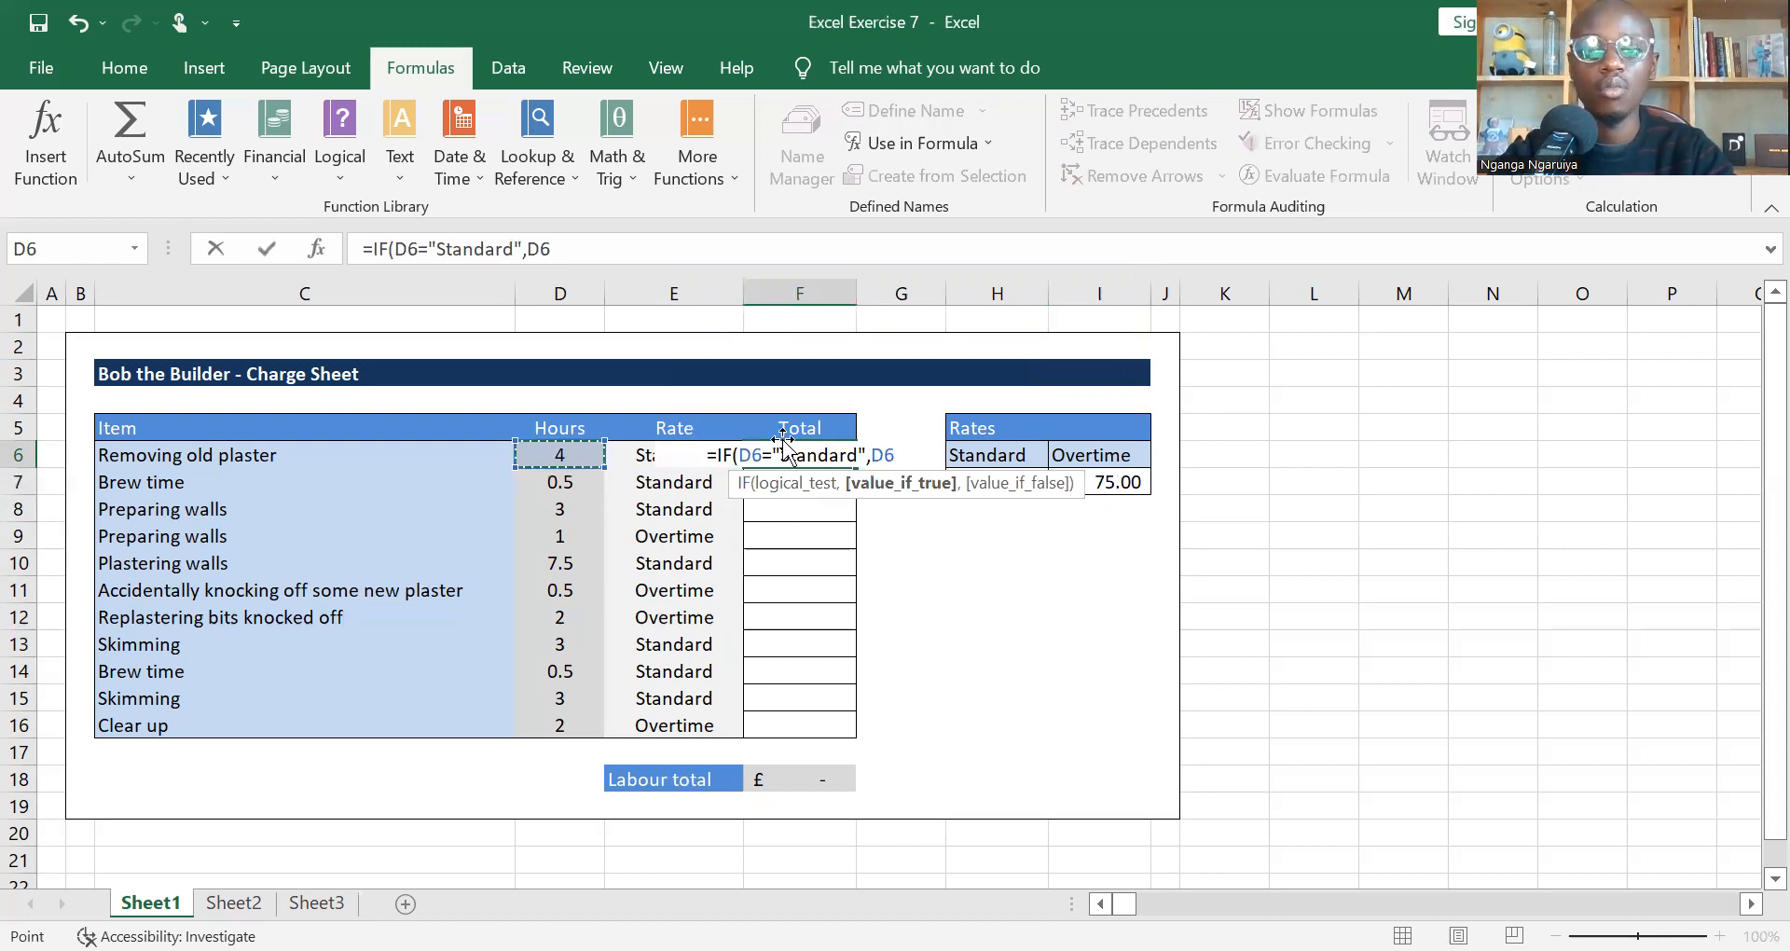
text(*)
click(1119, 482)
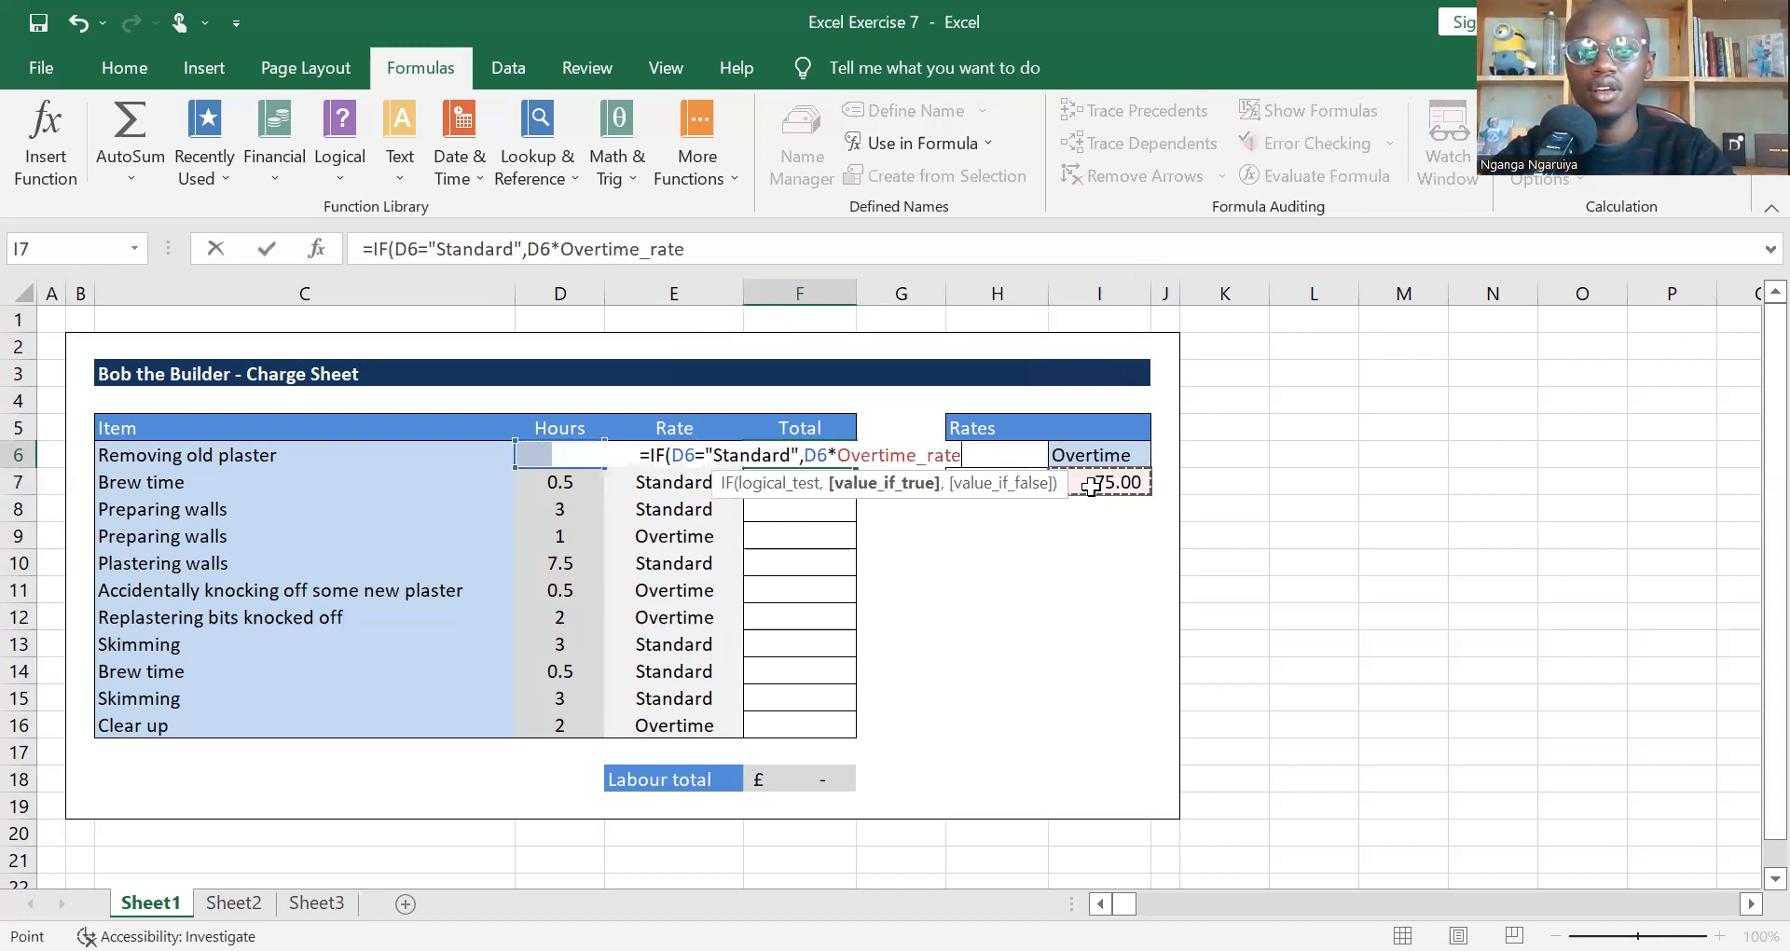
click(1021, 480)
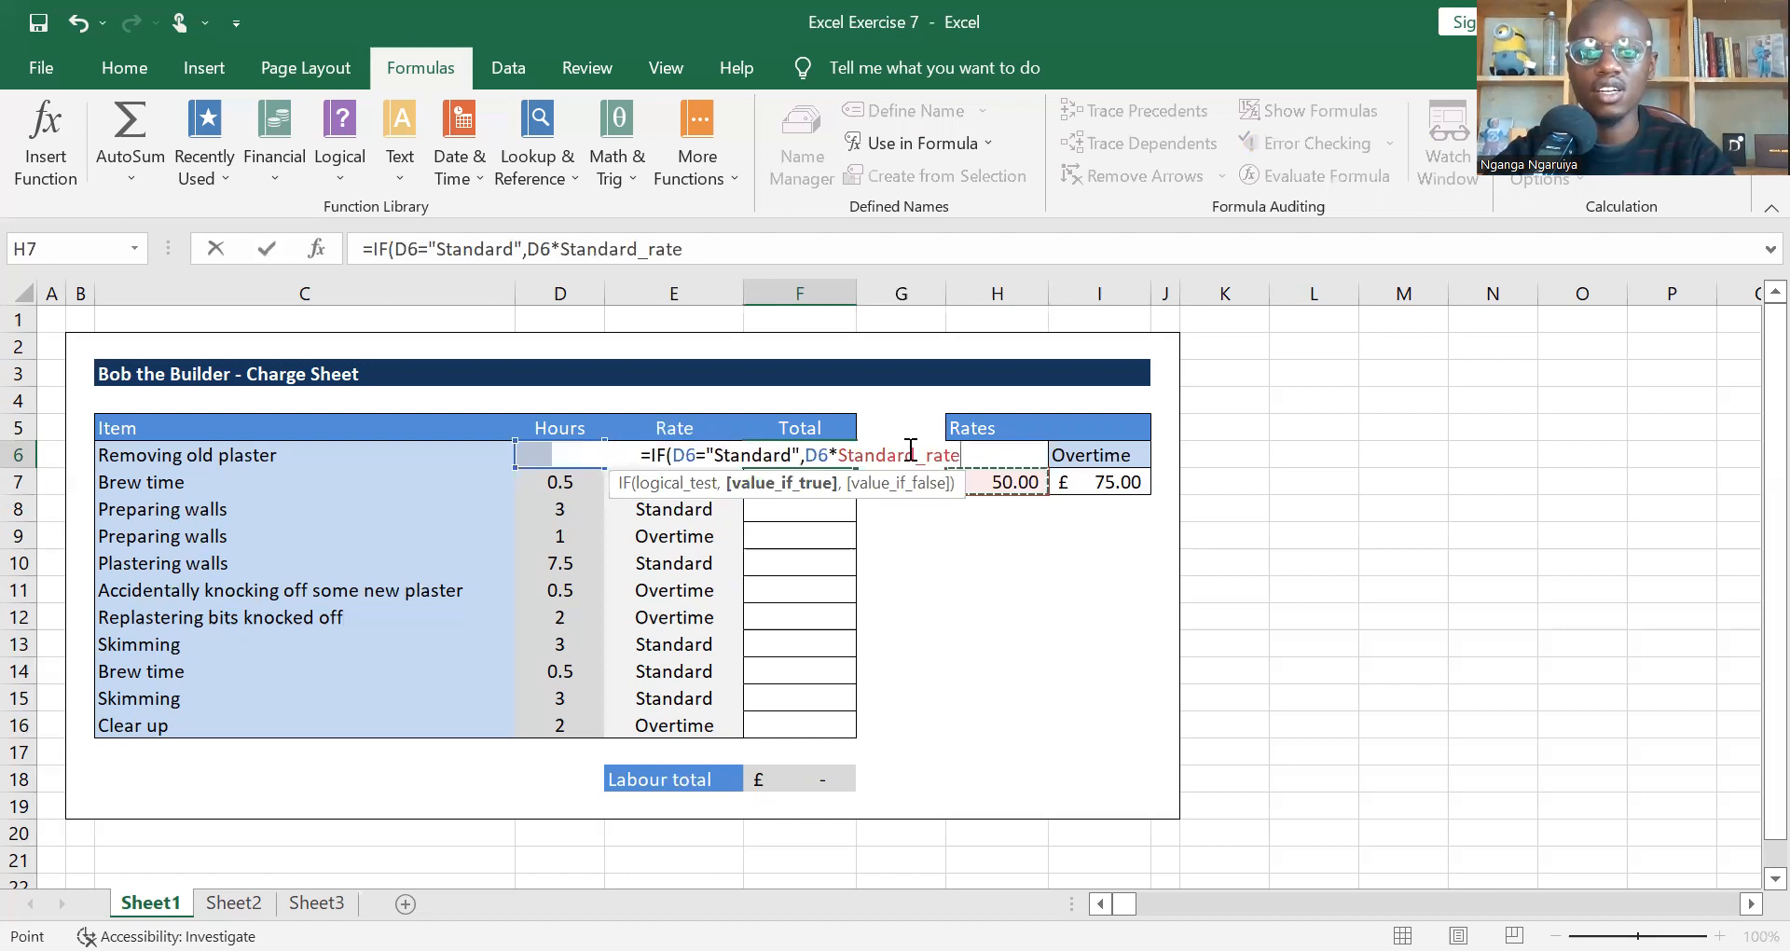
text(,)
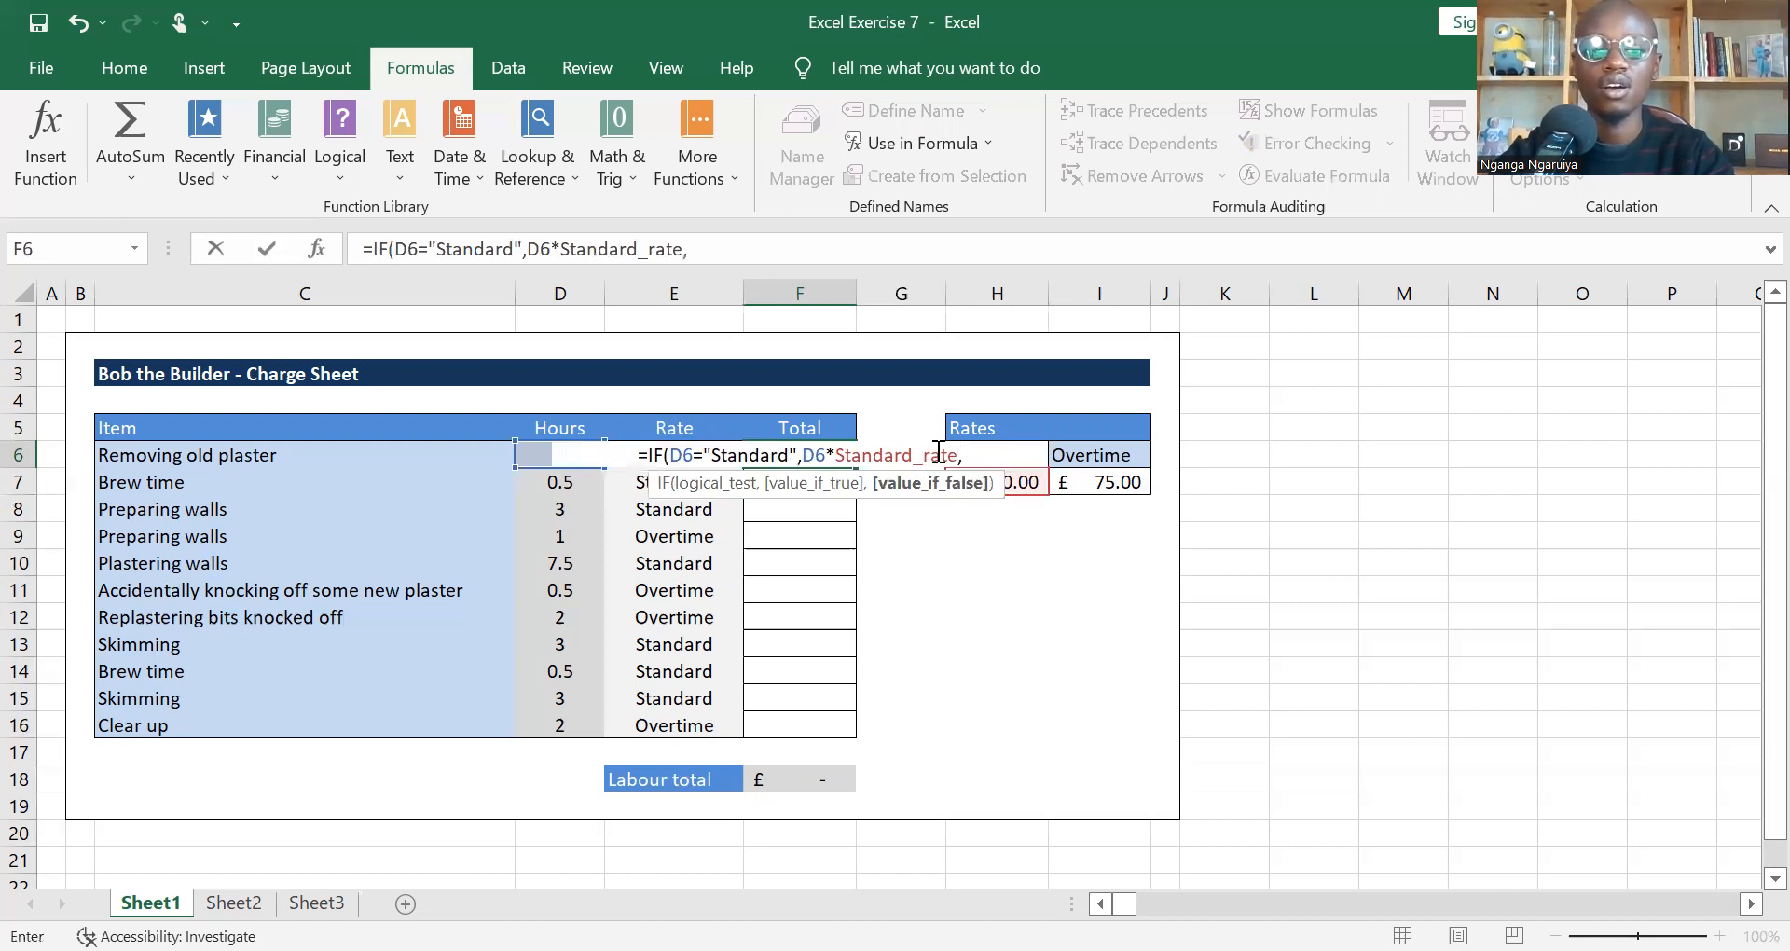
Step: Set the value-if-false argument of F6's IF formula to D6*Overtime_rate and close the function's bracket
click(539, 457)
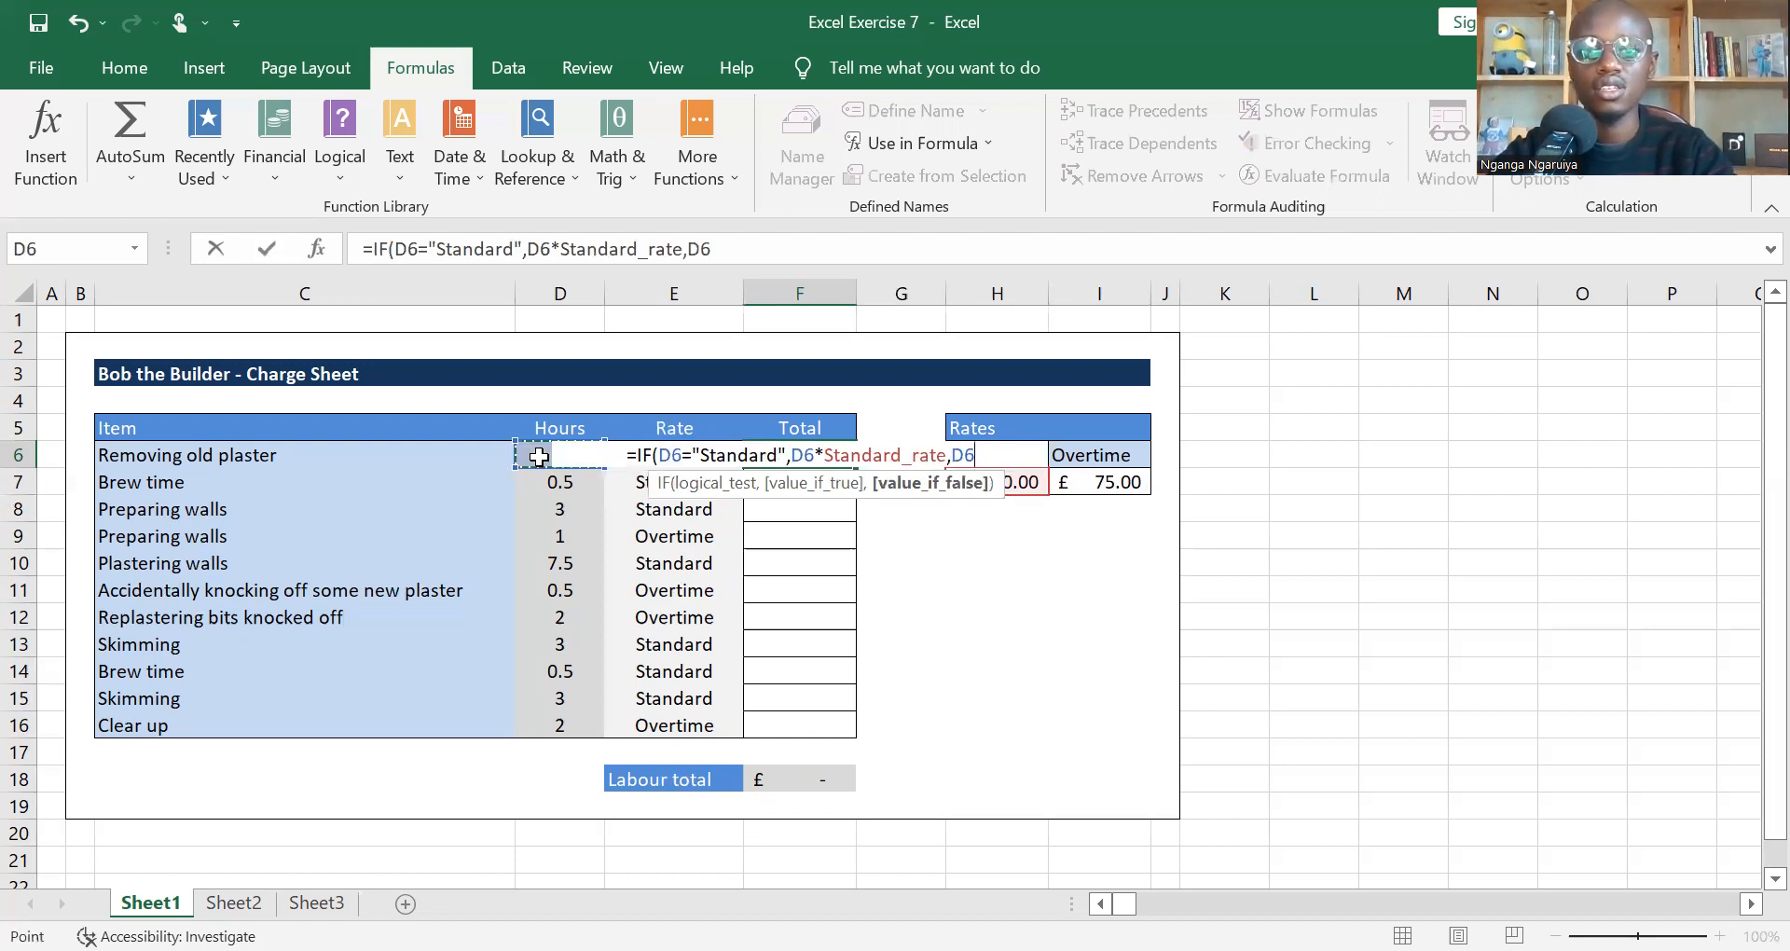
text(*)
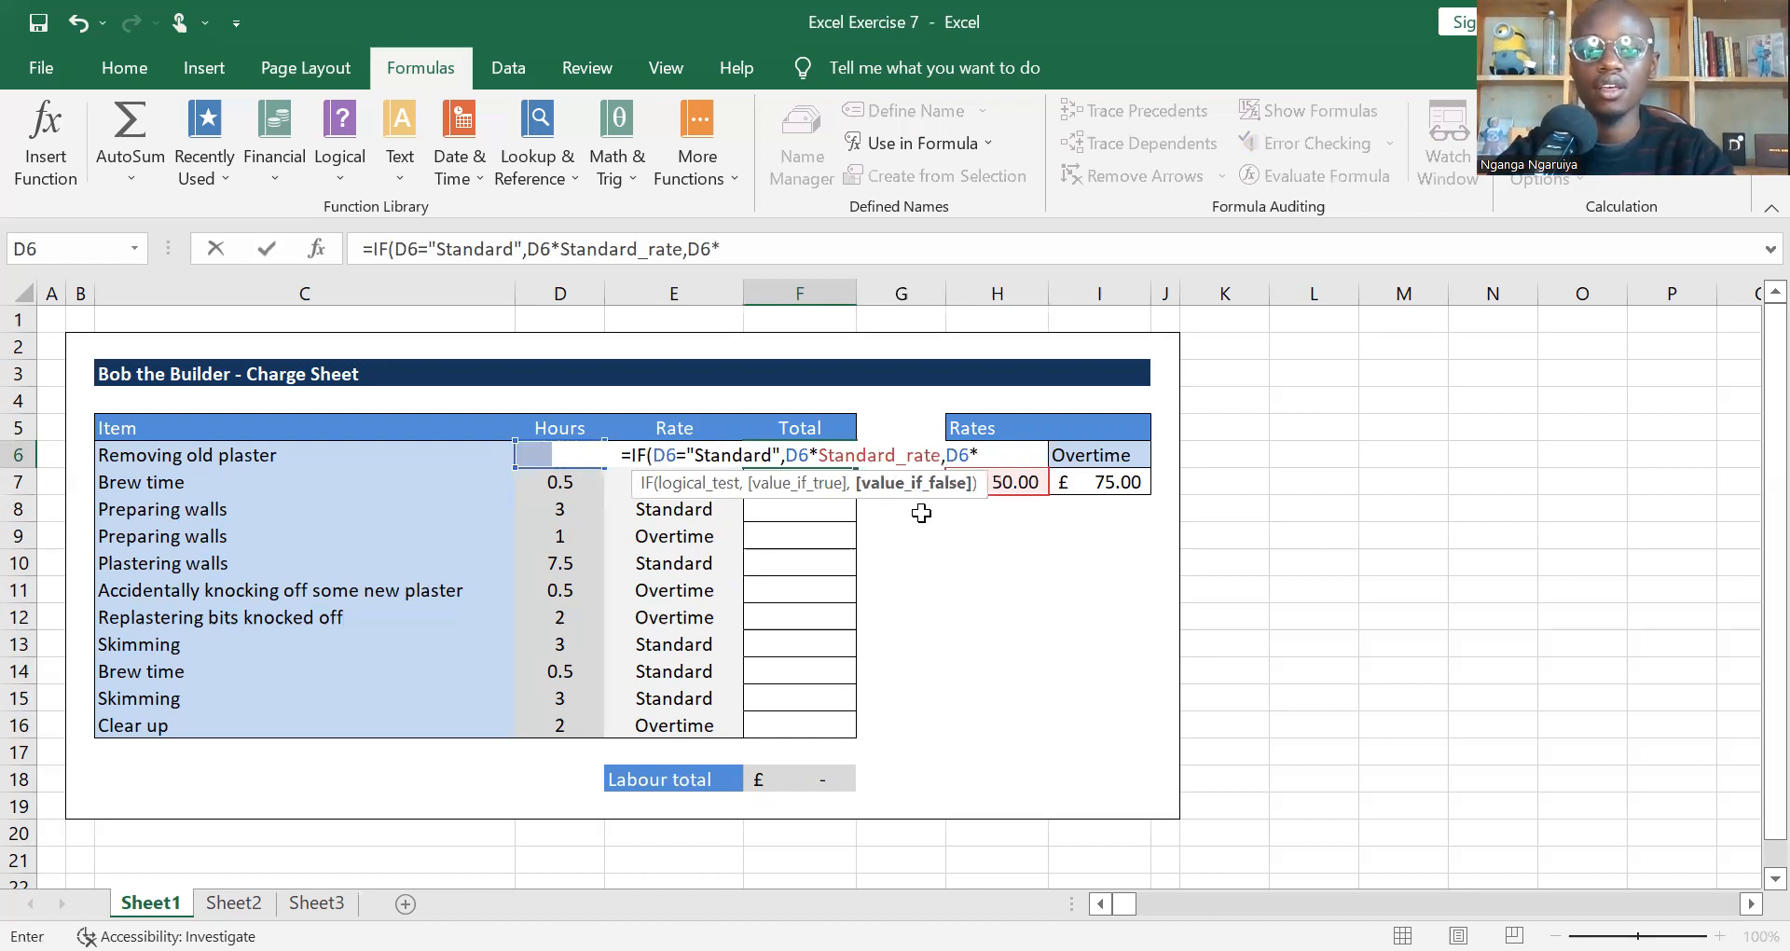
click(1088, 480)
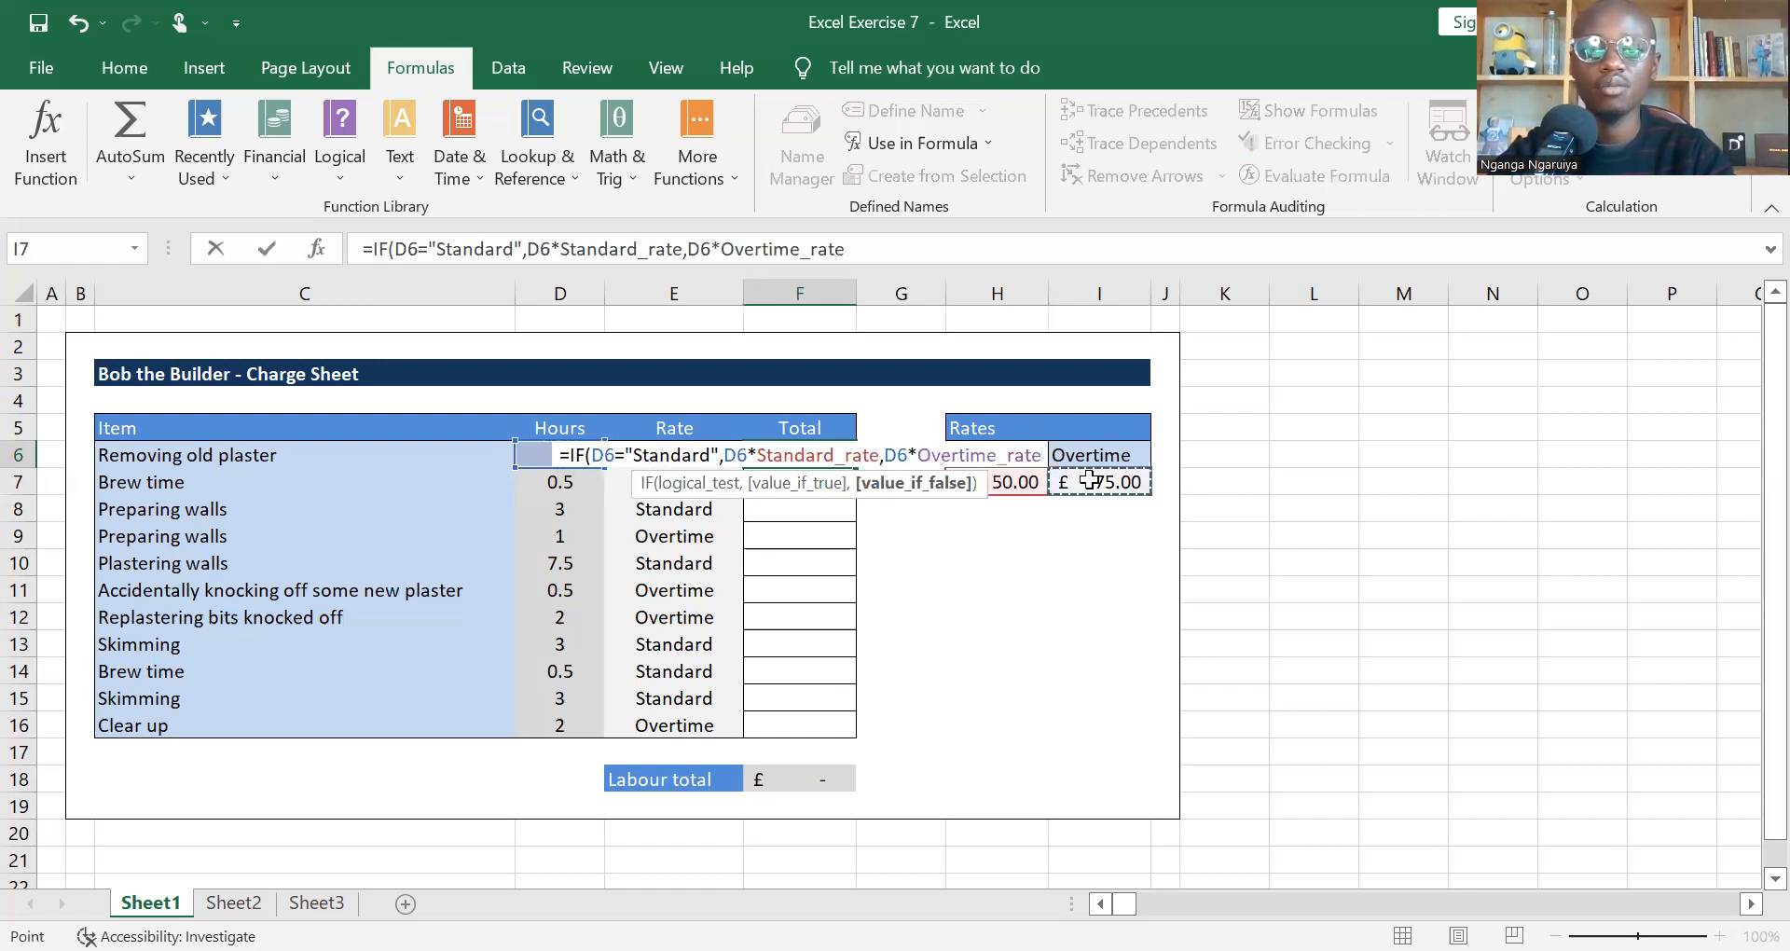
text())
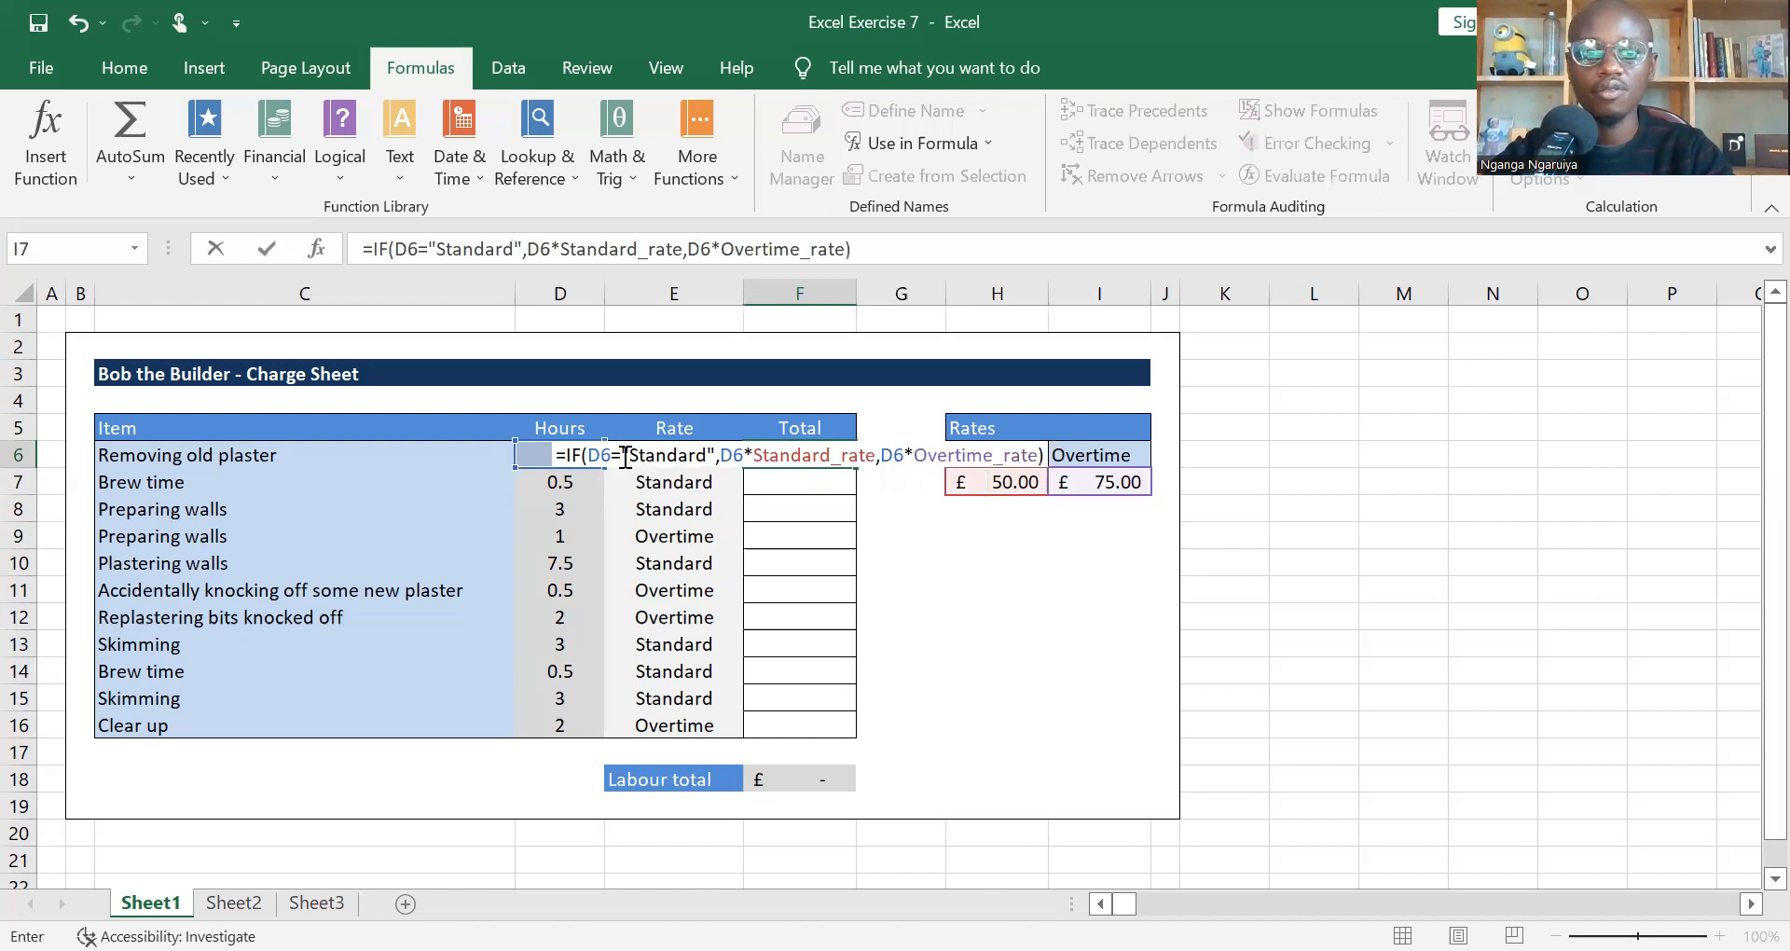
Step: Replace D6 with the rate cell E6 in the logical test of F6's IF formula and enter the formula
click(598, 458)
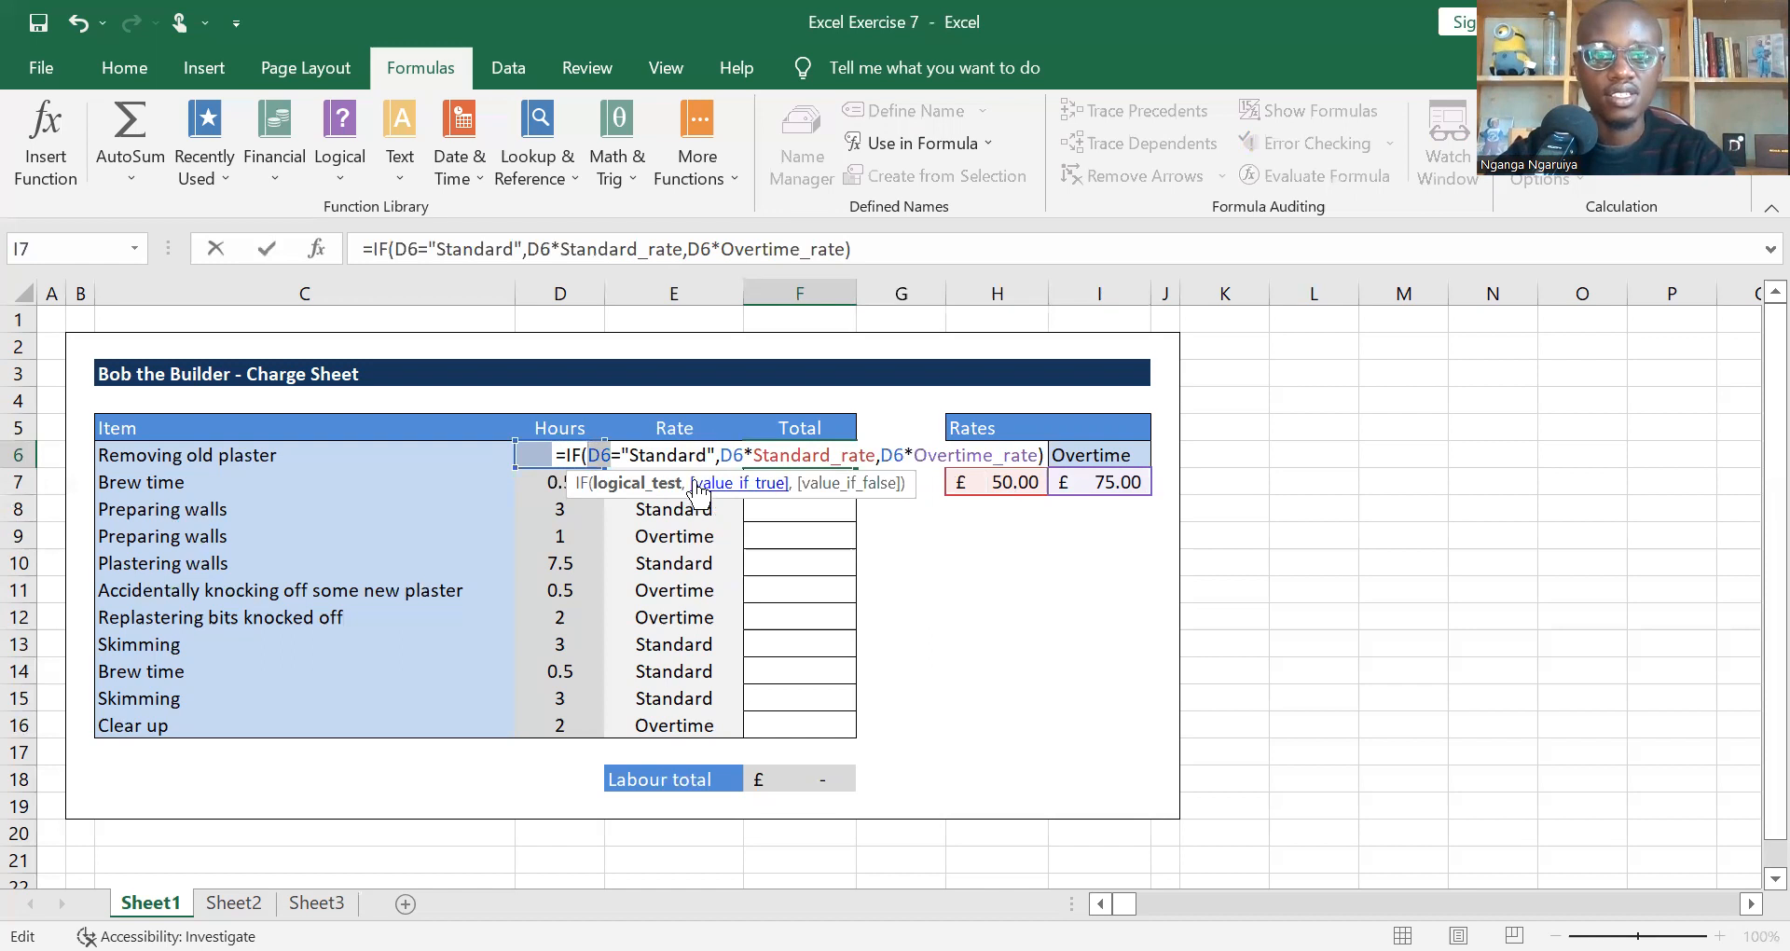
click(673, 527)
key(Up)
key(Up)
key(Up)
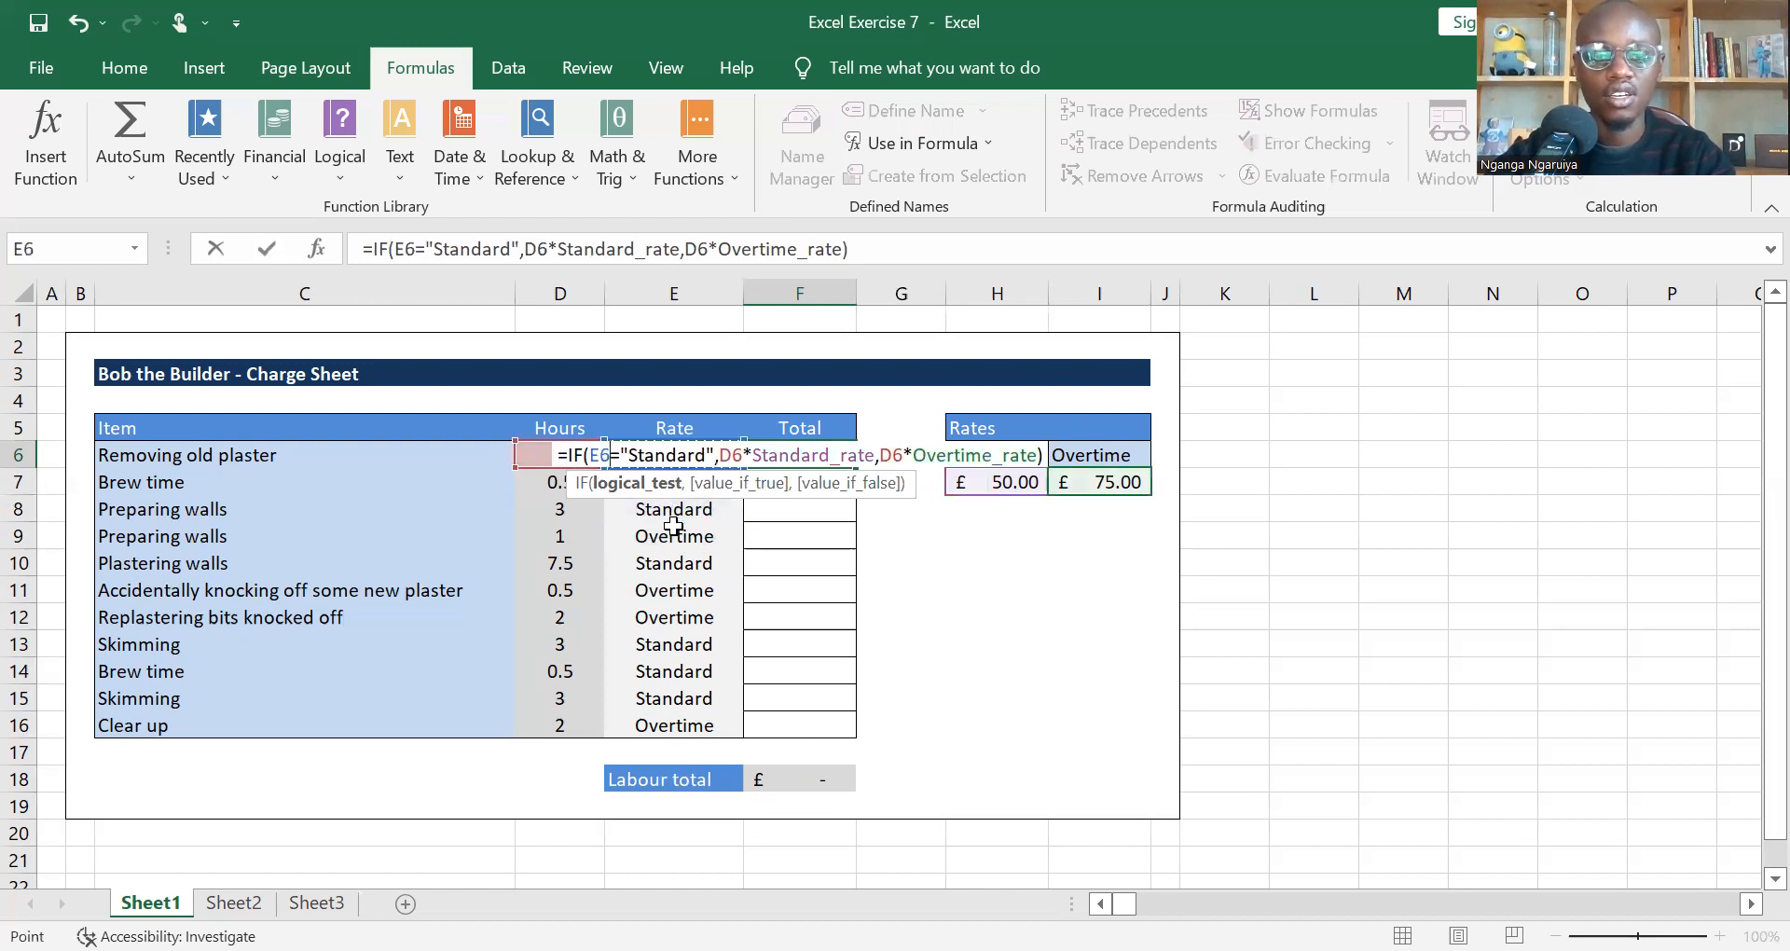
key(Return)
key(Up)
Step: Review the IF formula in F6 and fill it down the Total column to F16
click(933, 250)
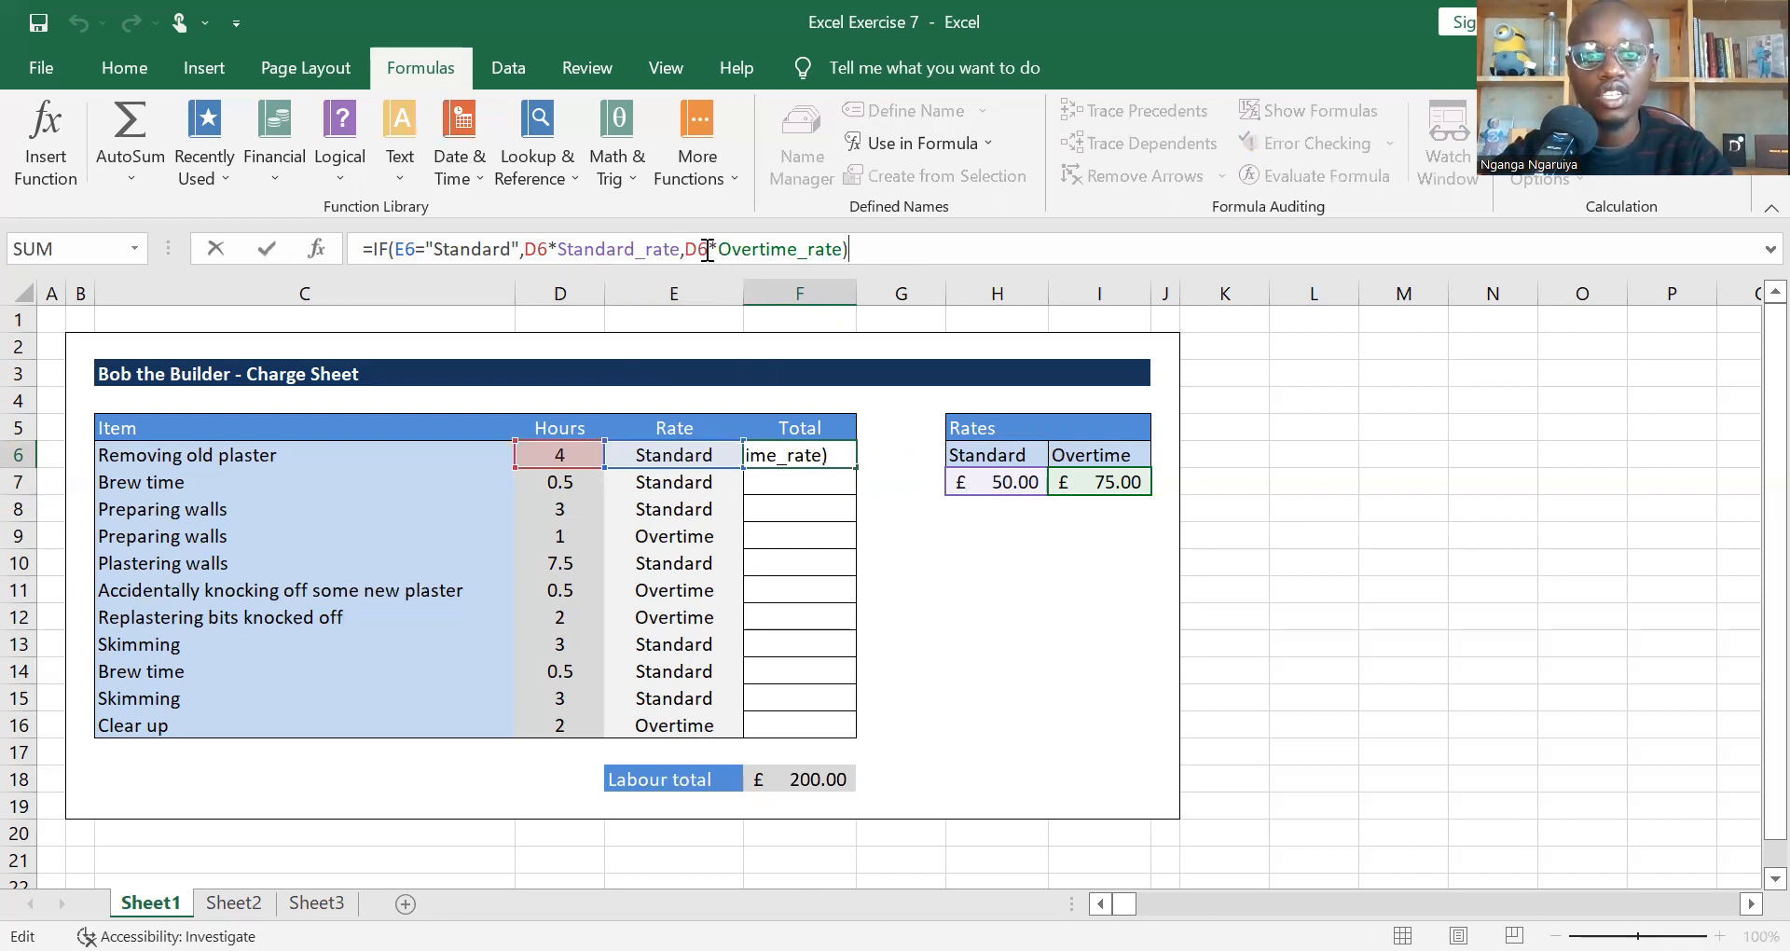
key(Return)
key(Up)
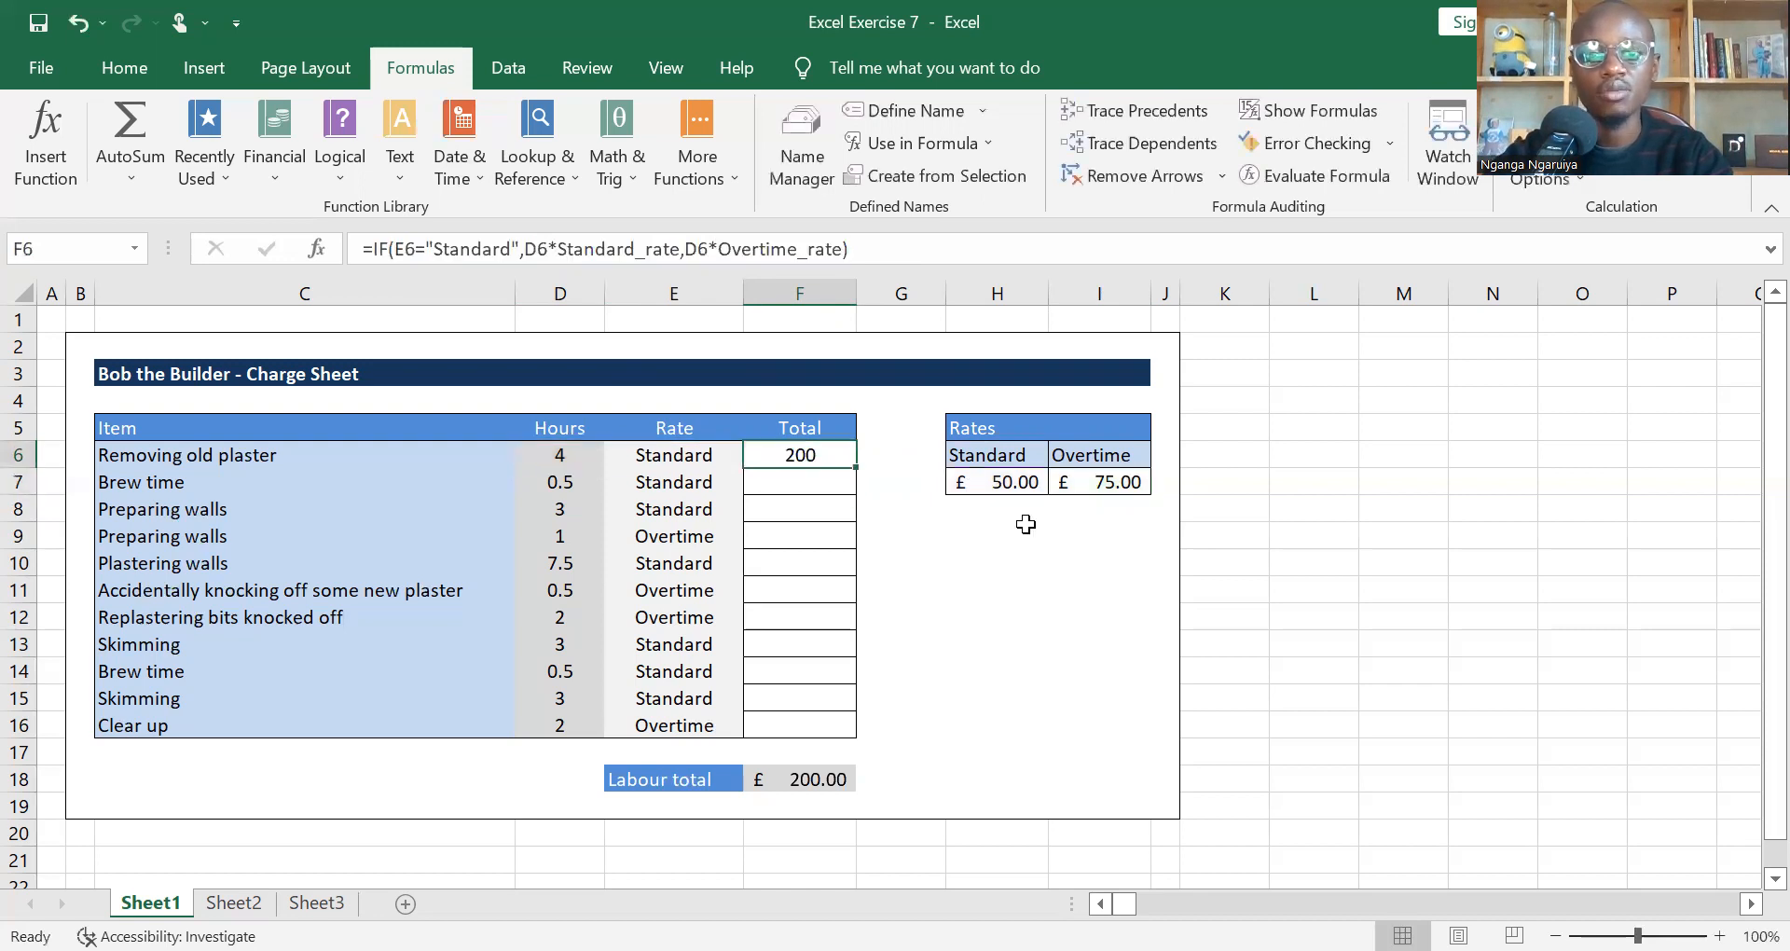
double_click(855, 467)
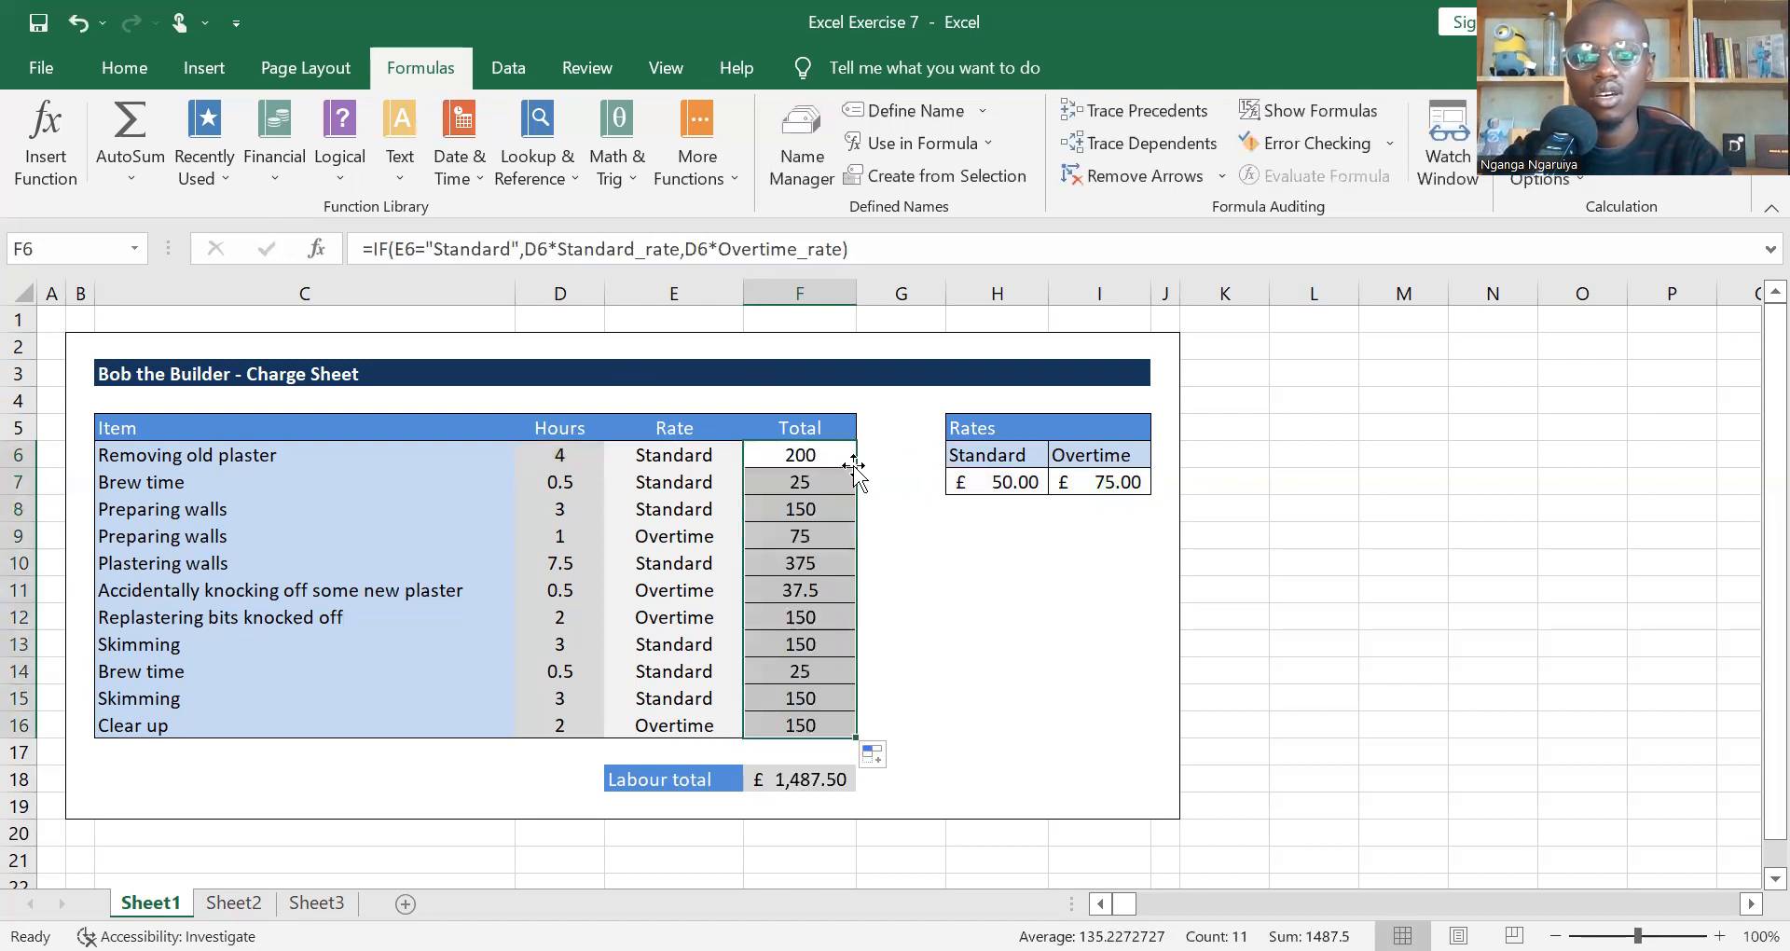
key(Down)
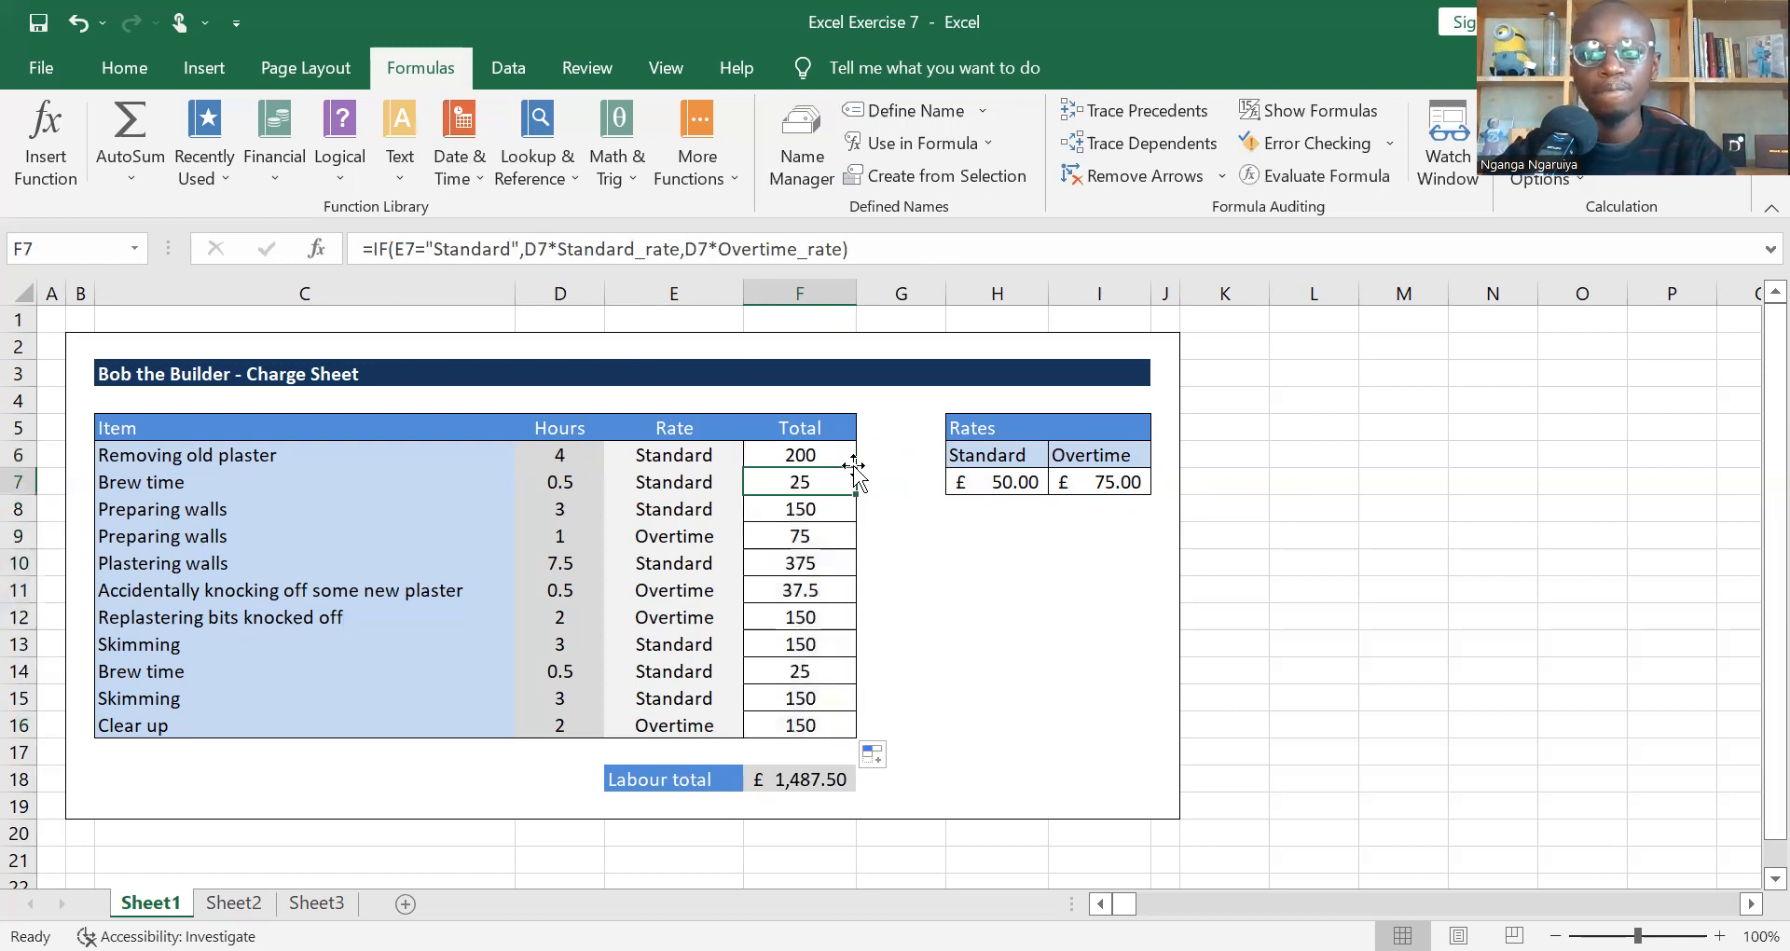